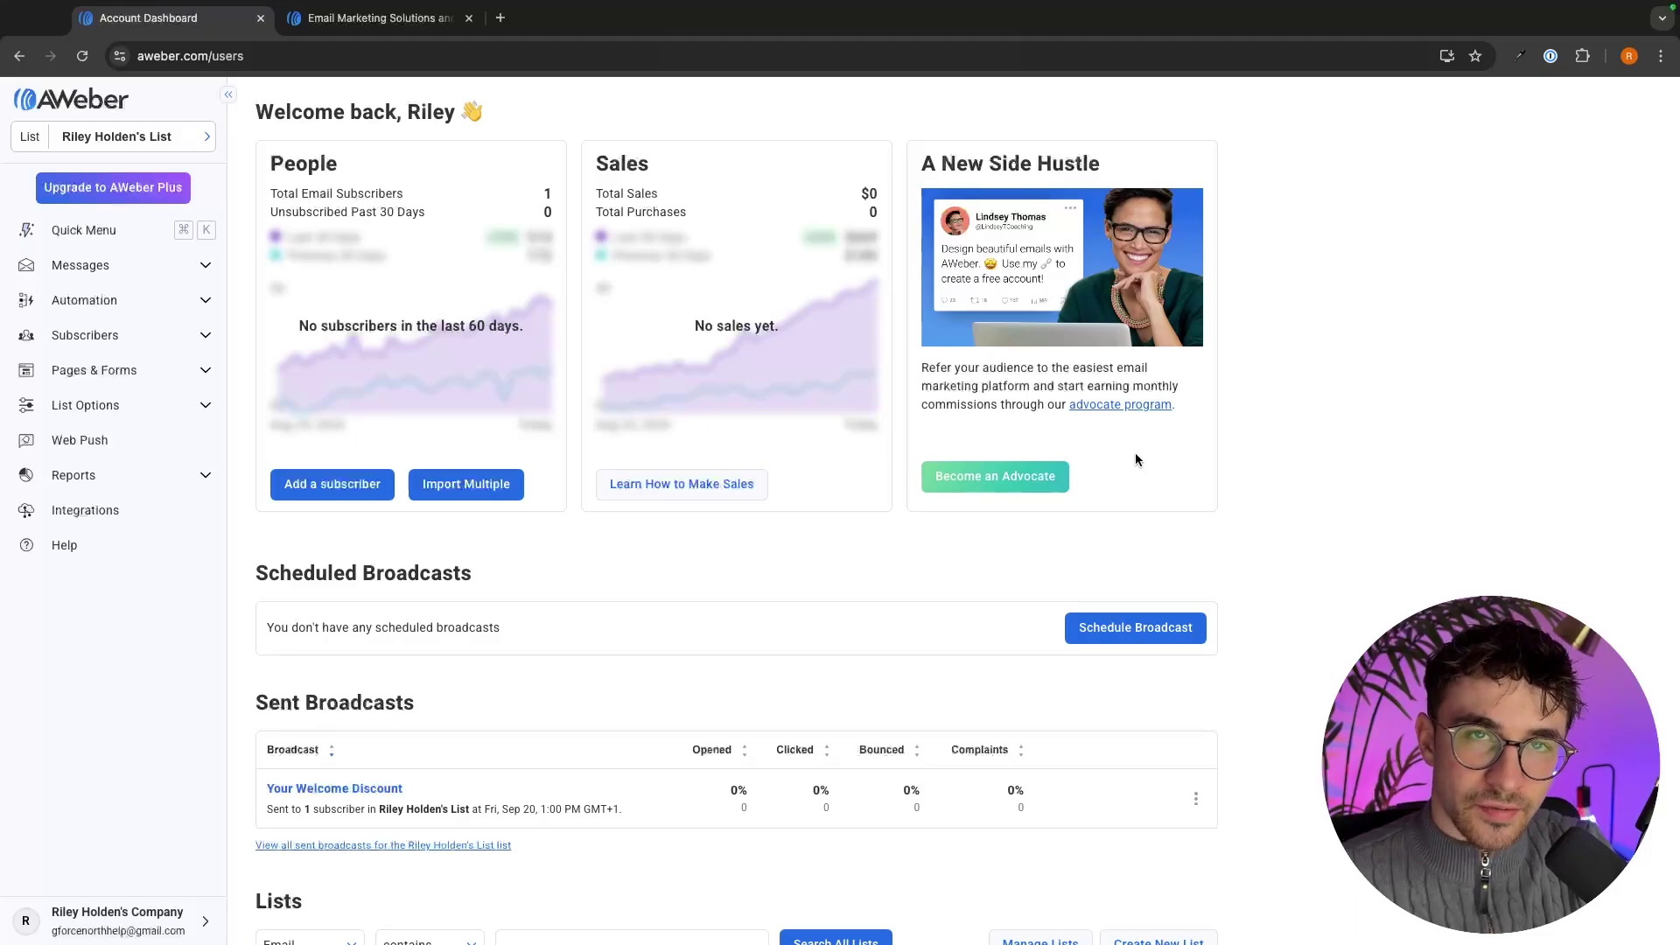
# Step: Look over the Email Marketing Solutions page, then close that tab to return to the Account Dashboard
pyautogui.click(376, 17)
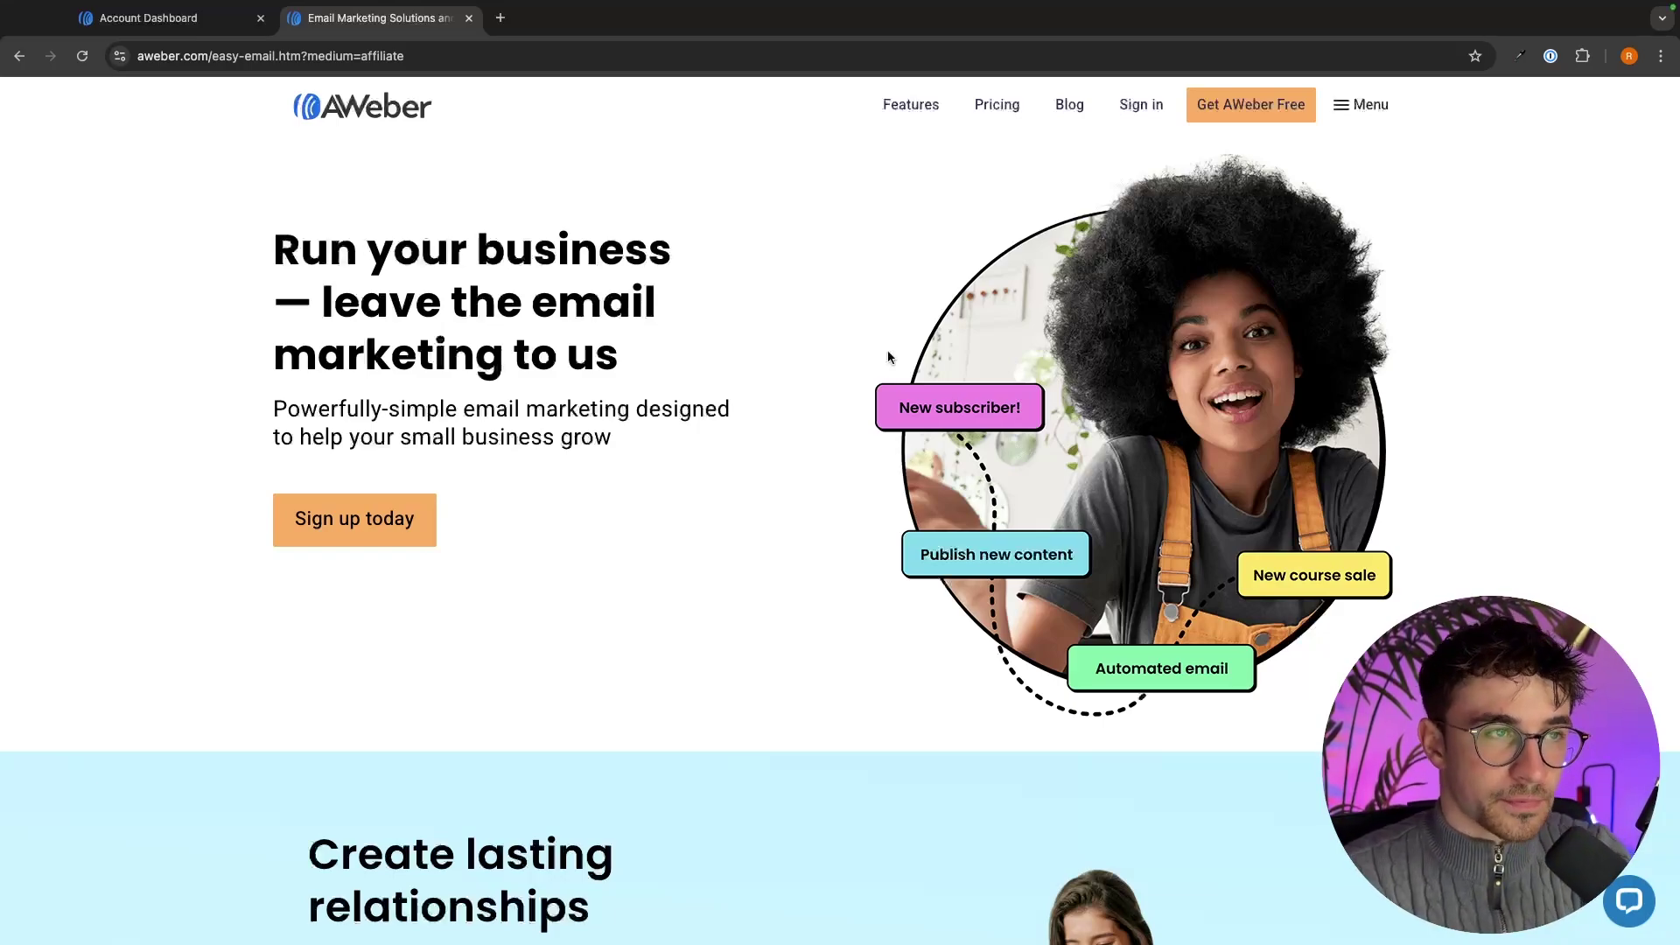
pyautogui.click(469, 18)
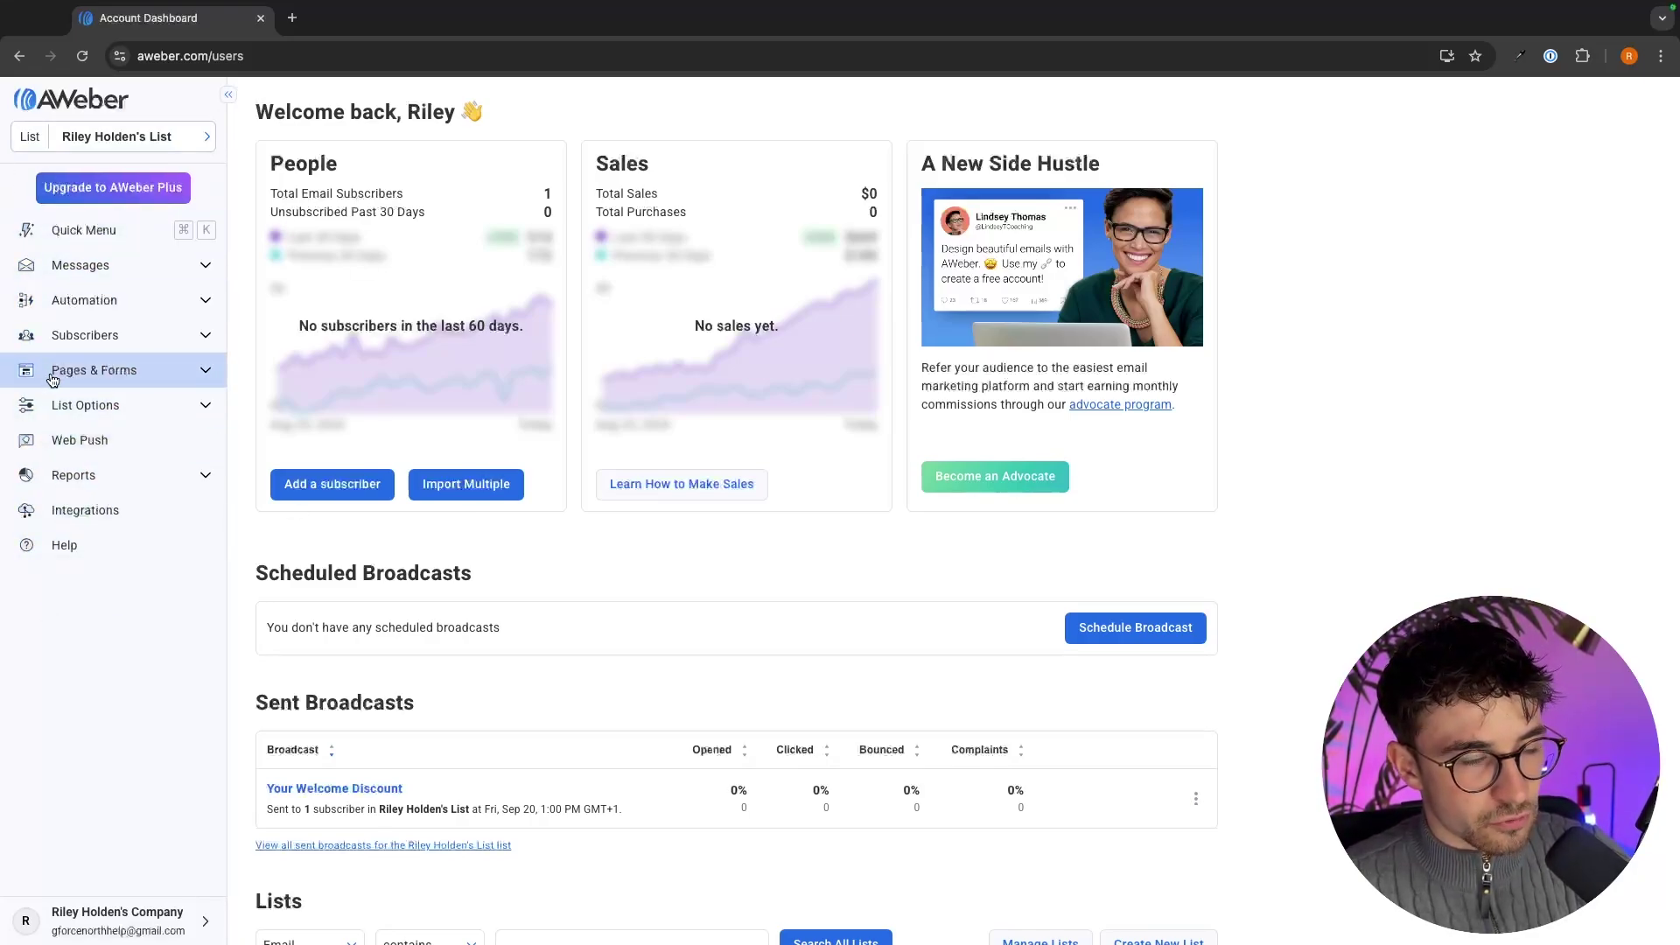
# Step: Go to Pages & Forms > Landing Pages and start creating a new landing page
pyautogui.click(137, 376)
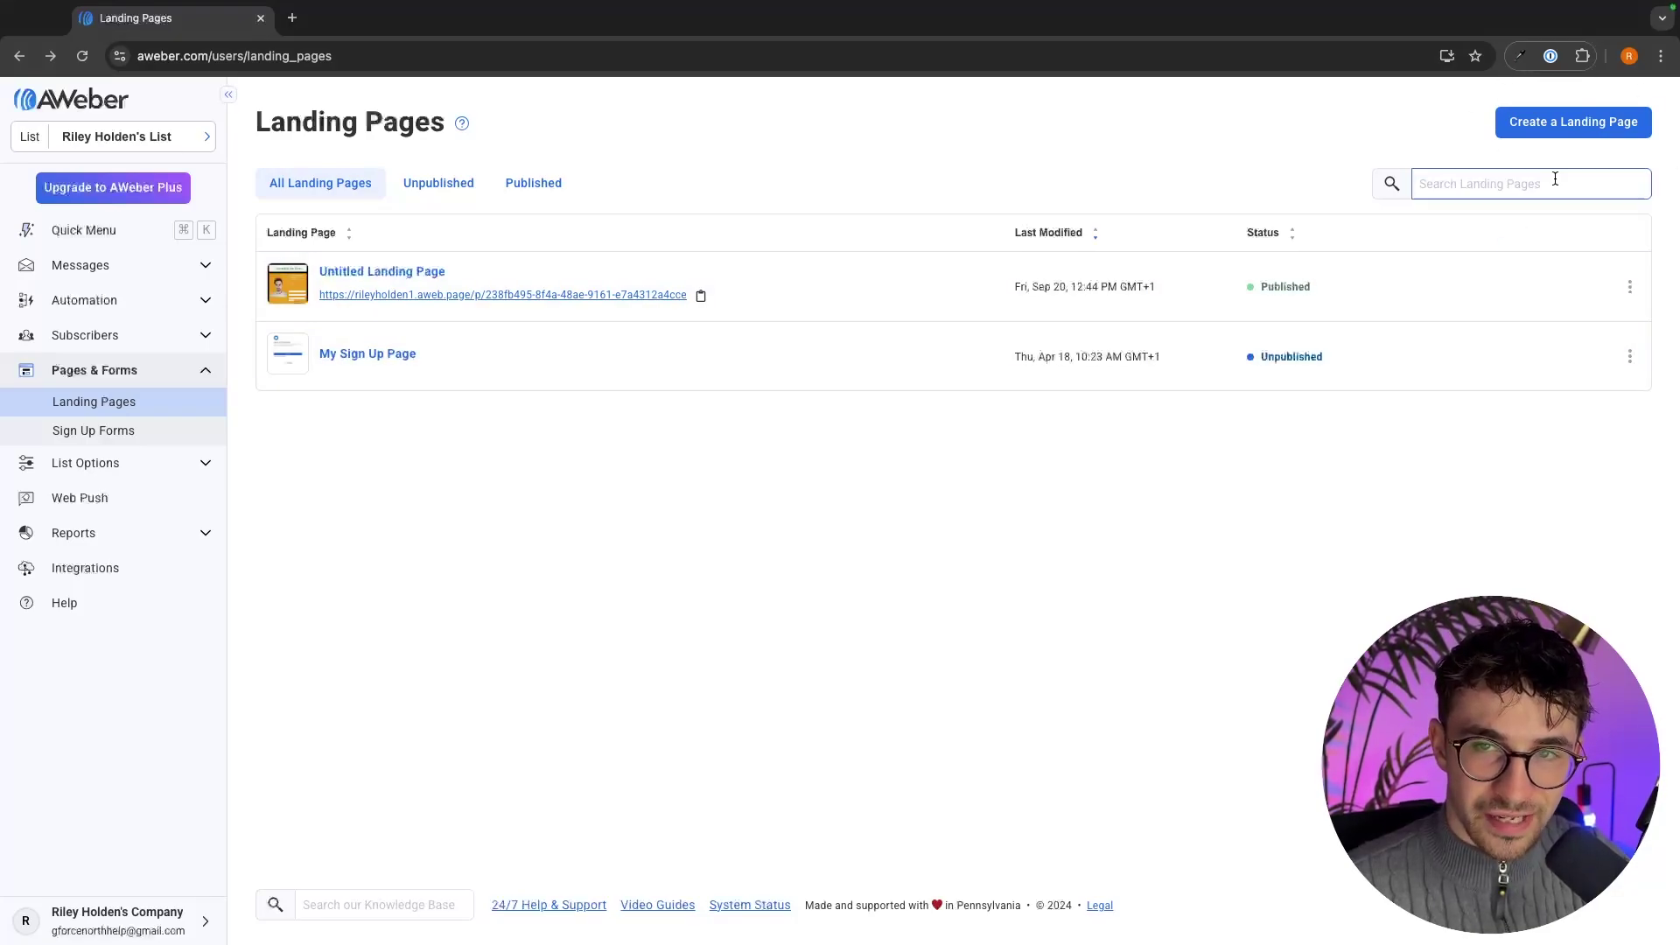
pyautogui.click(1625, 129)
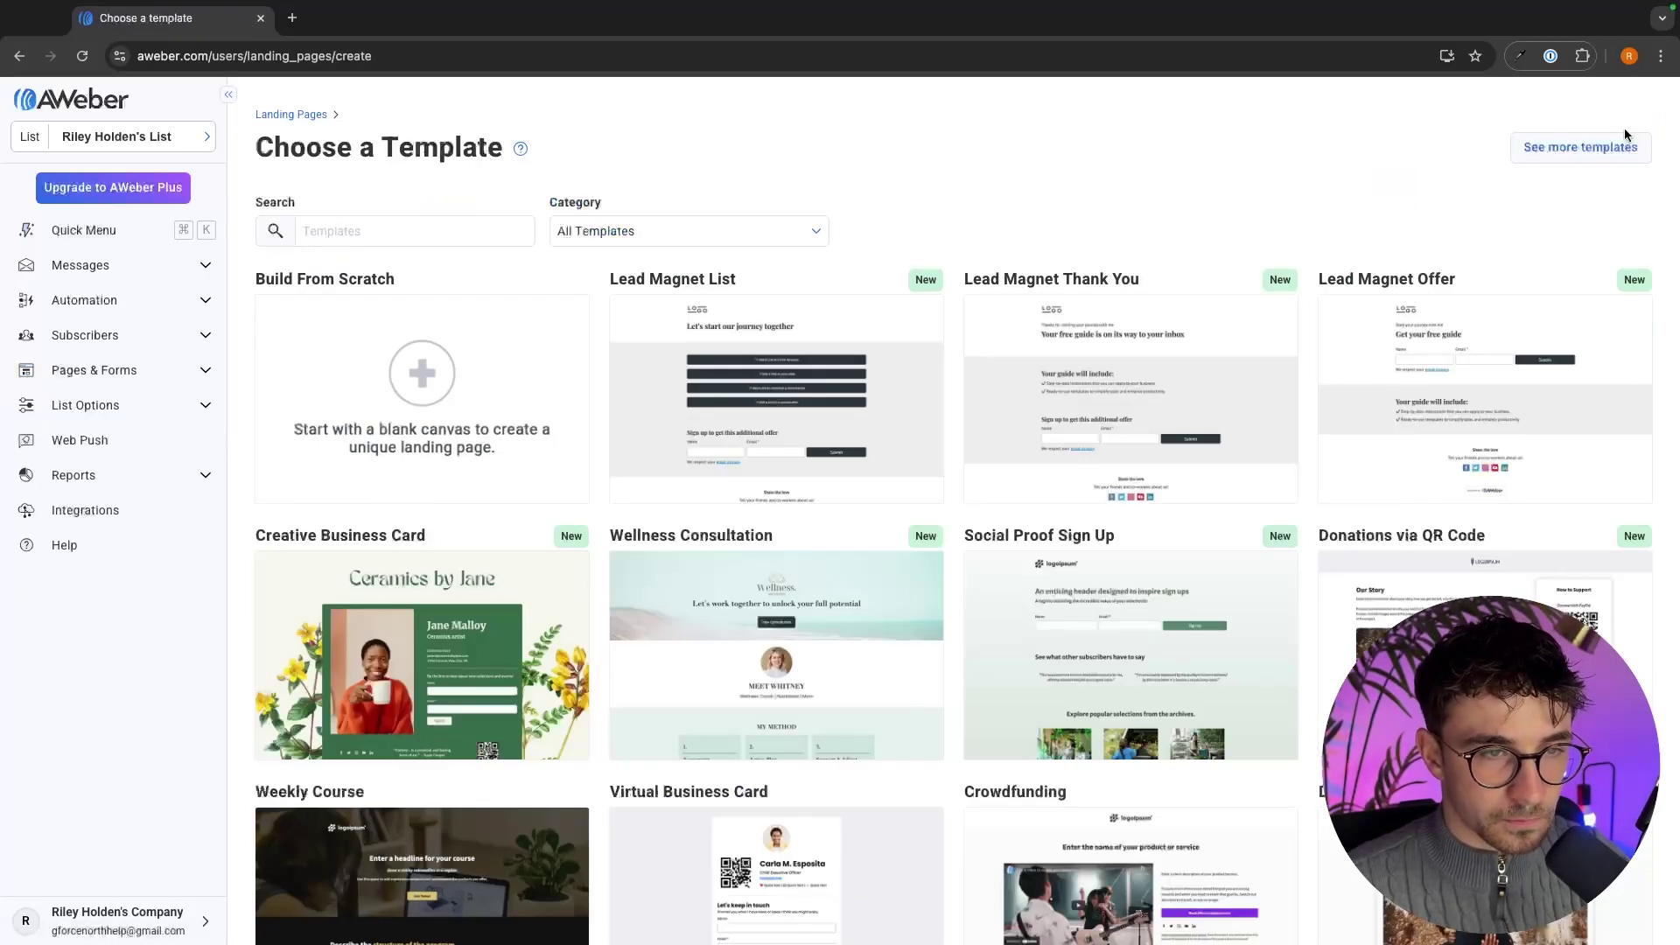
# Step: Browse the landing page template grid, including the Payment Plan design
pyautogui.scroll(-13, 1255, 207)
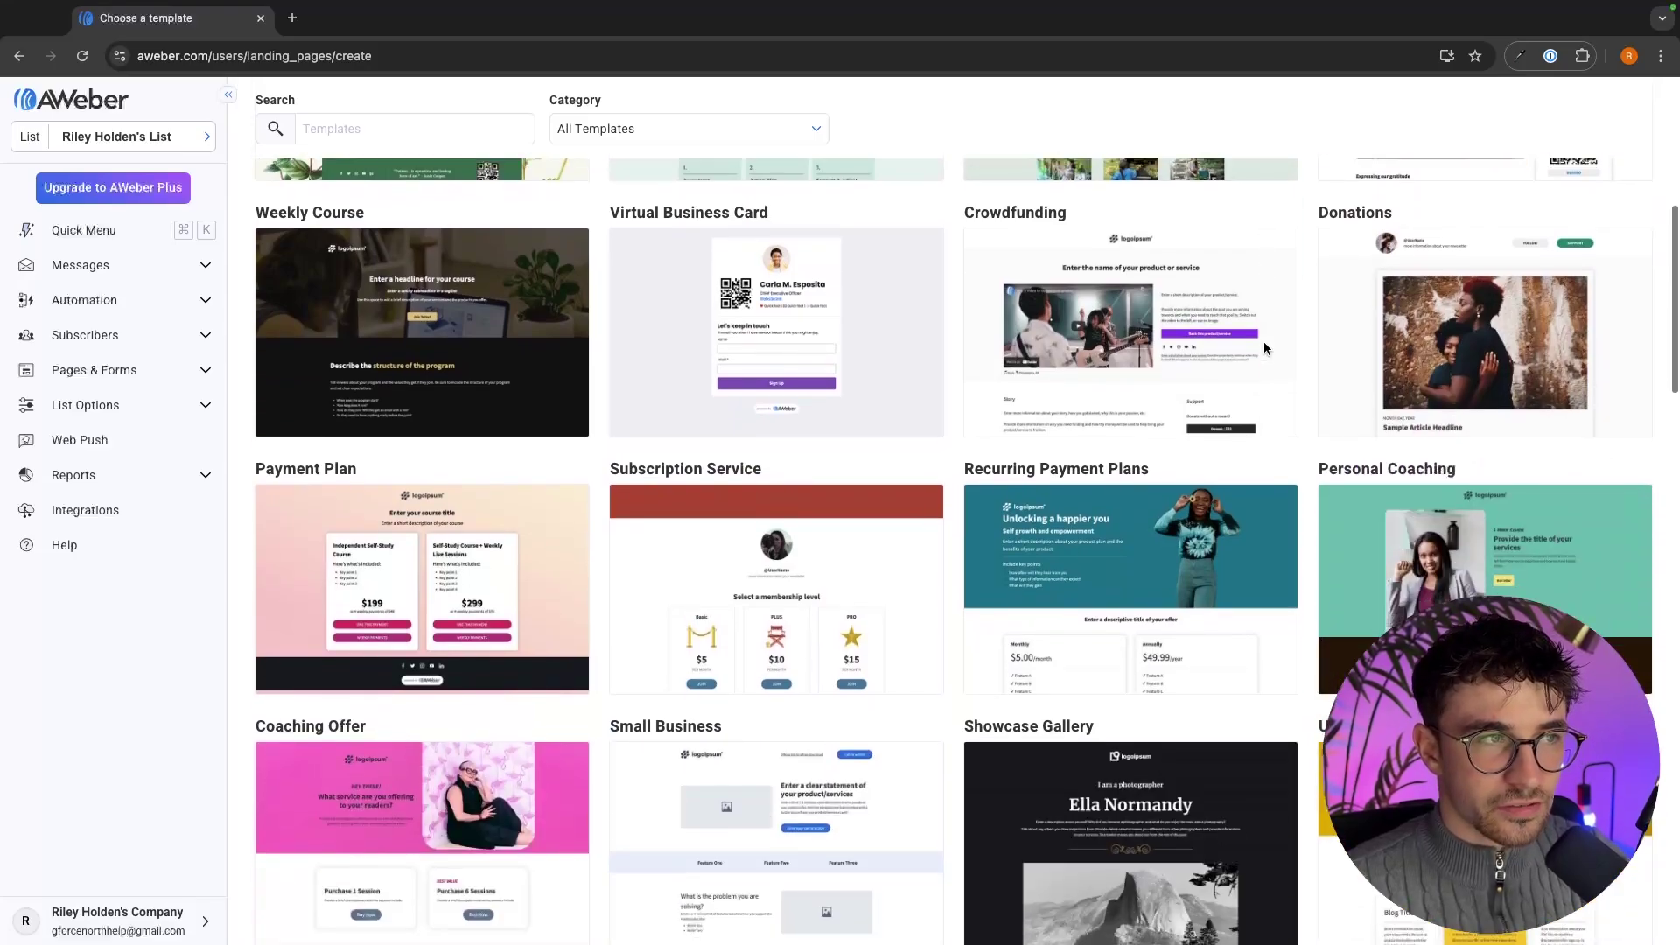
pyautogui.scroll(-20, 1264, 349)
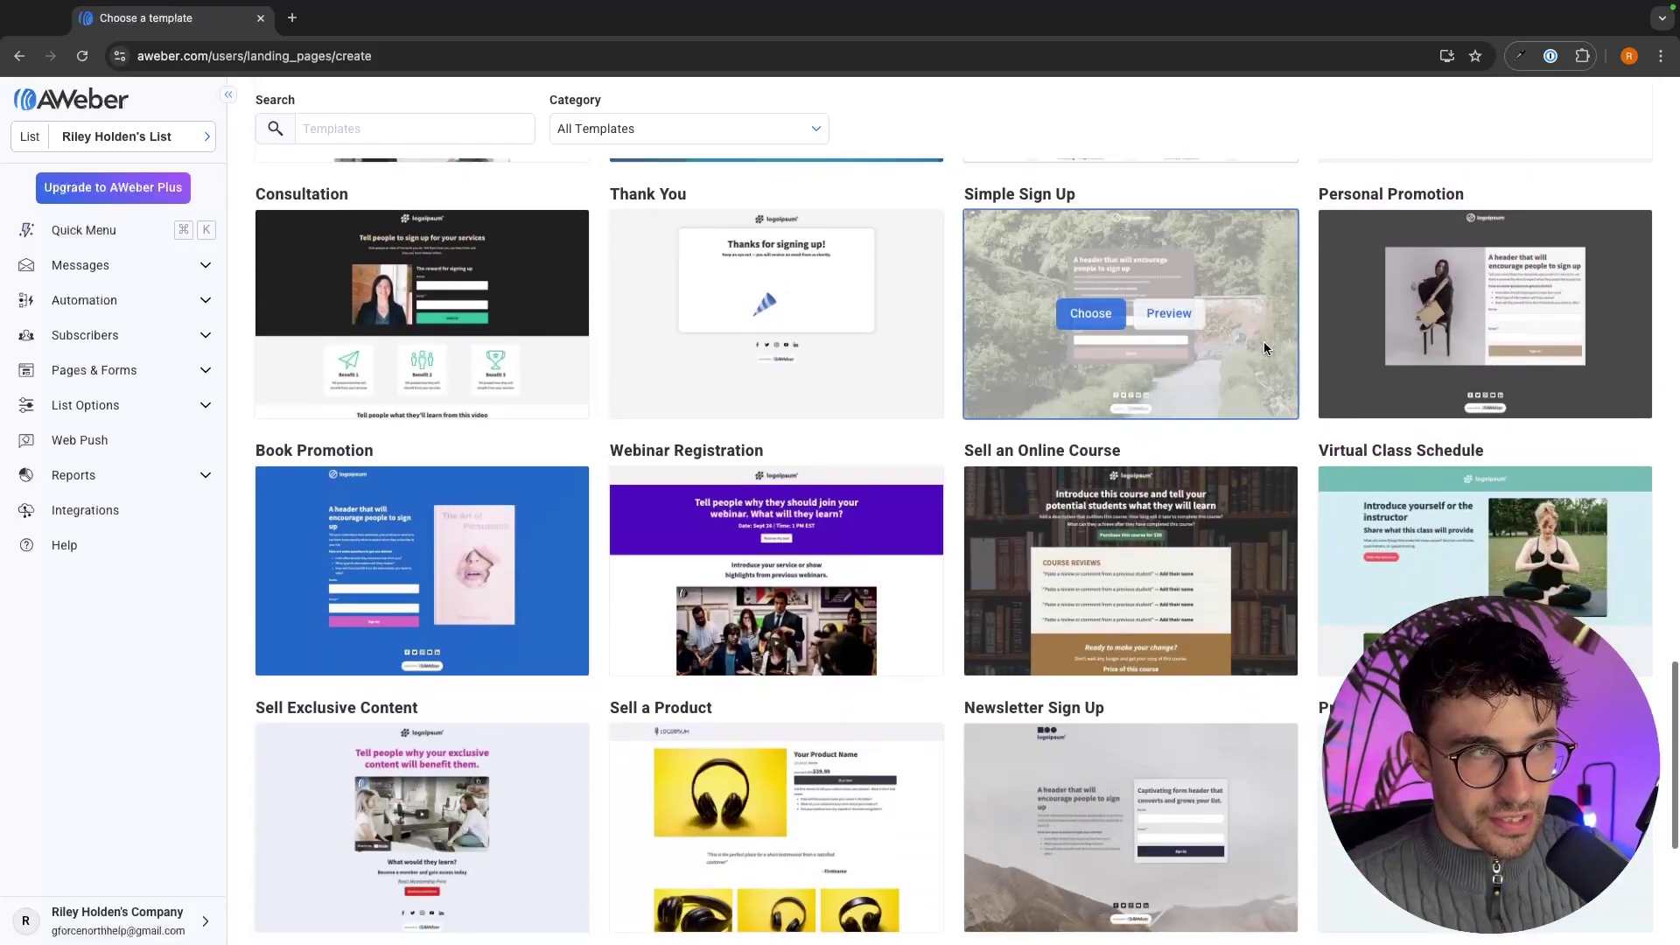
pyautogui.scroll(20, 1264, 341)
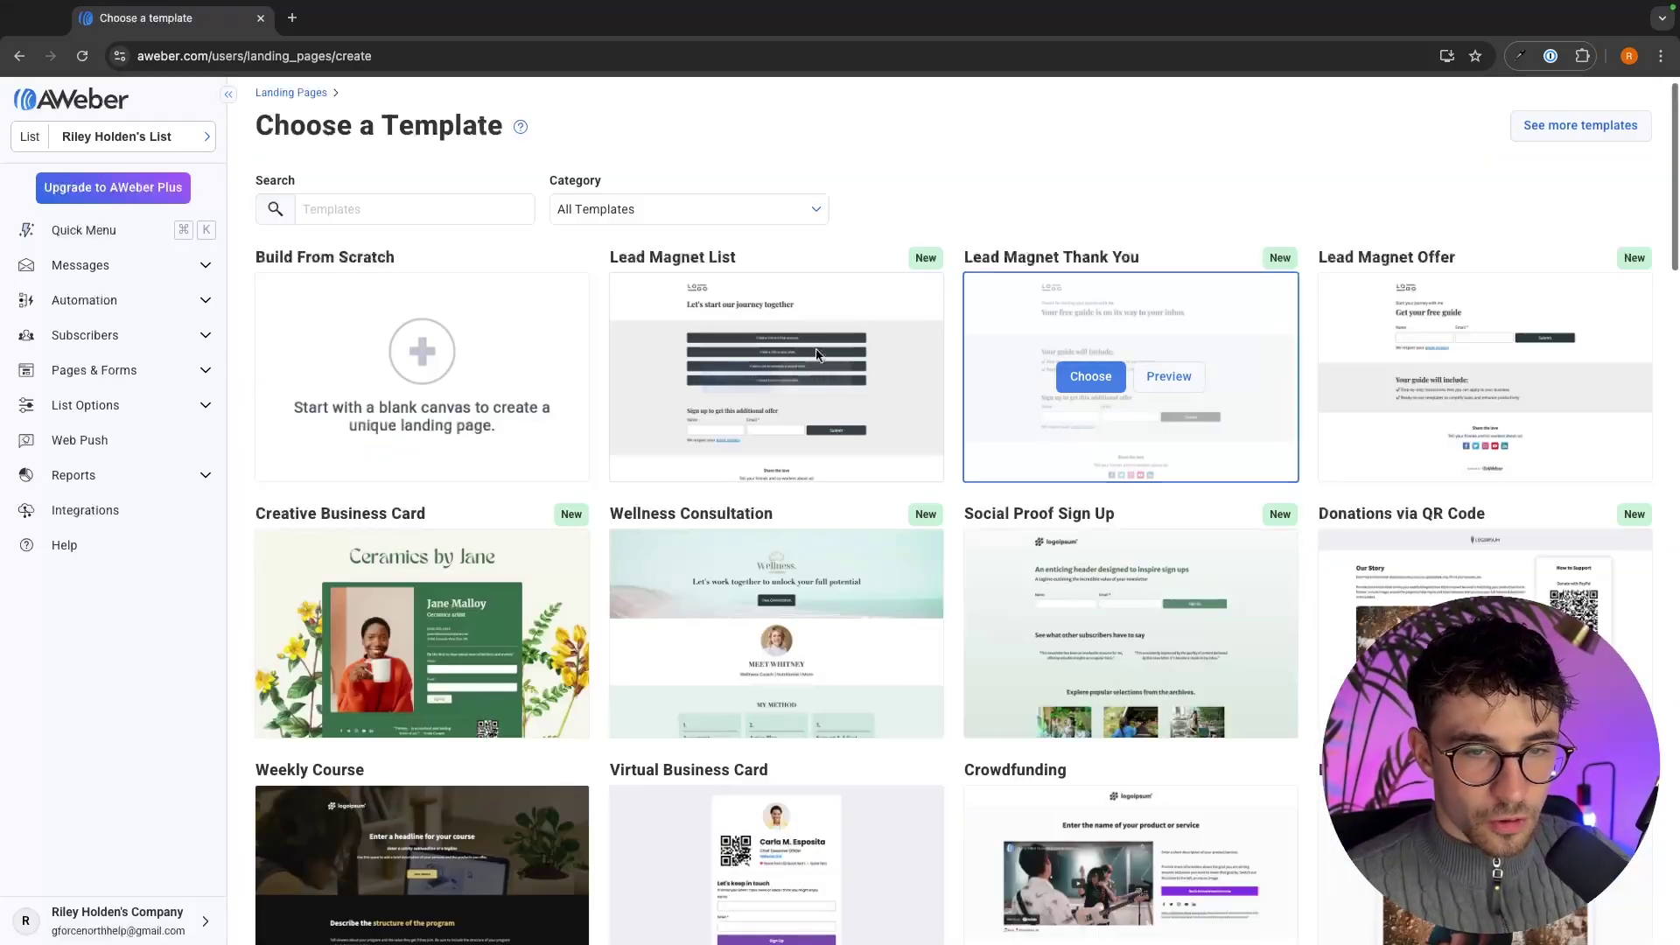
pyautogui.scroll(-5, 1084, 452)
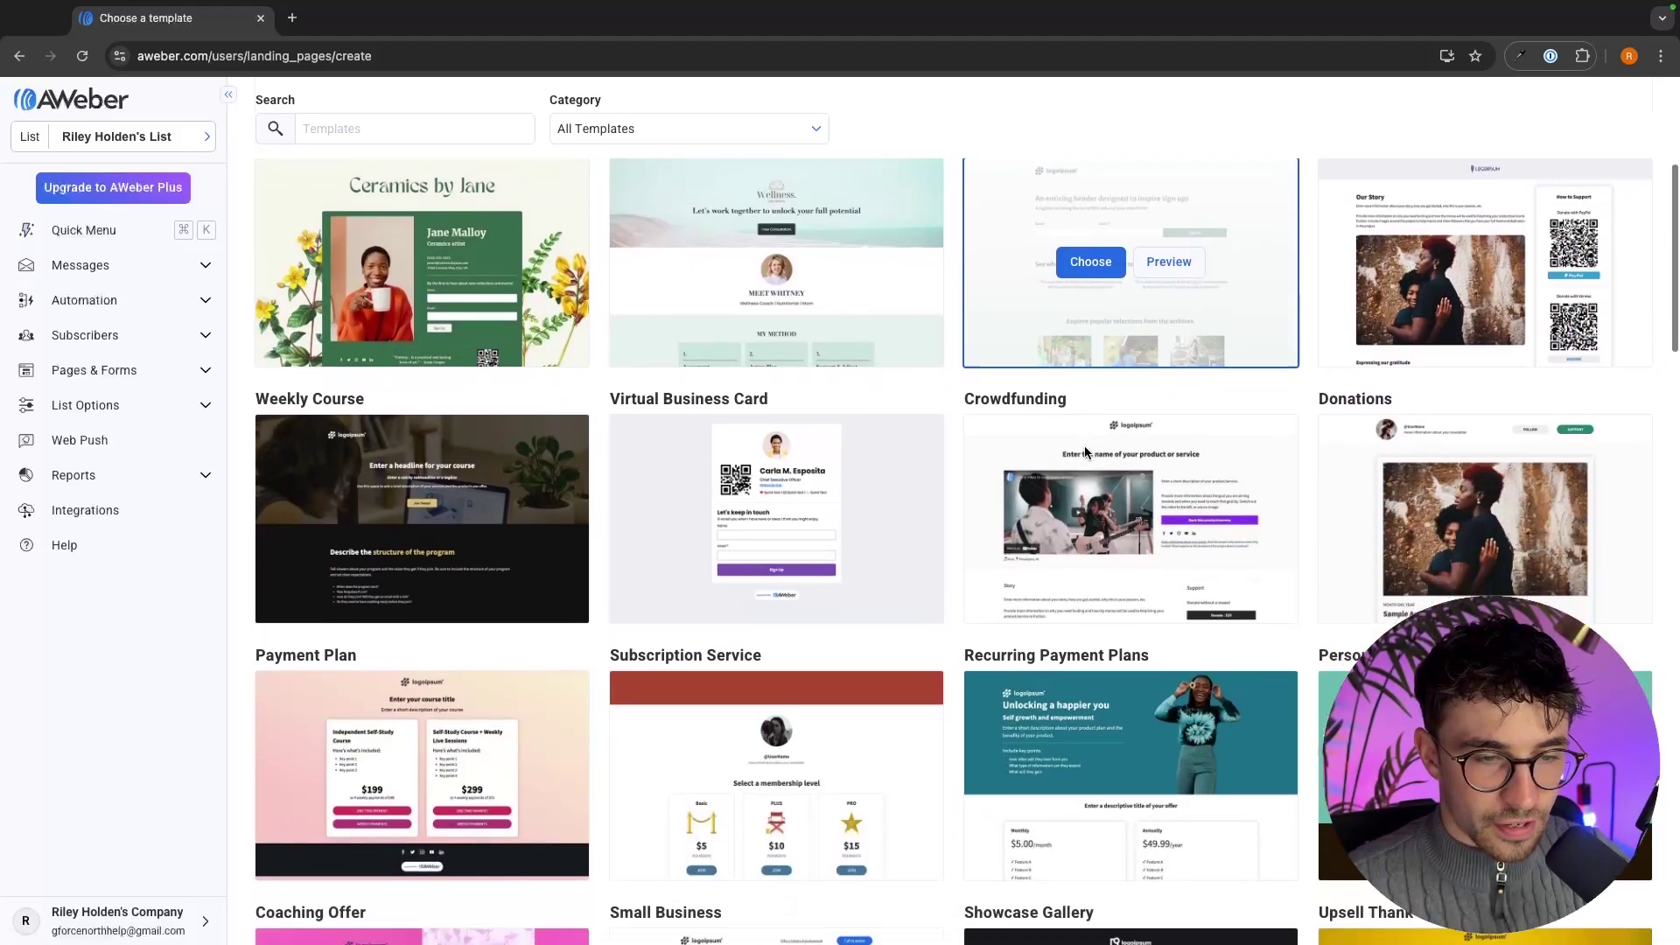
pyautogui.scroll(-2, 1084, 452)
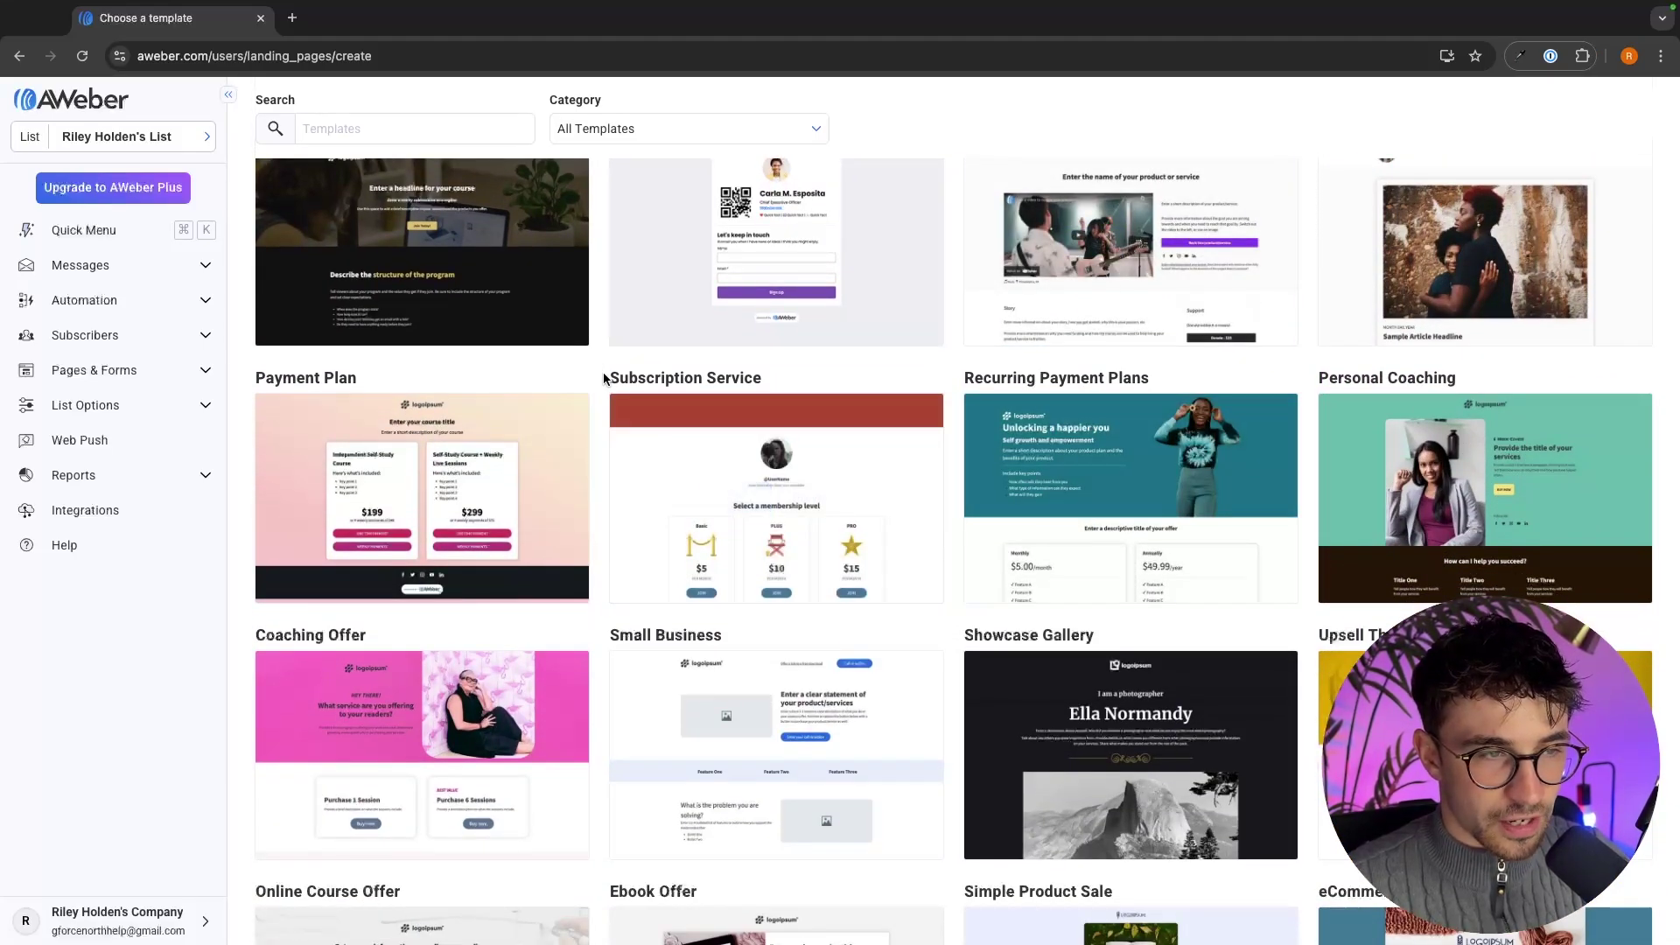
pyautogui.moveTo(602, 377); pyautogui.dragTo(807, 385)
pyautogui.moveTo(251, 394); pyautogui.dragTo(395, 390)
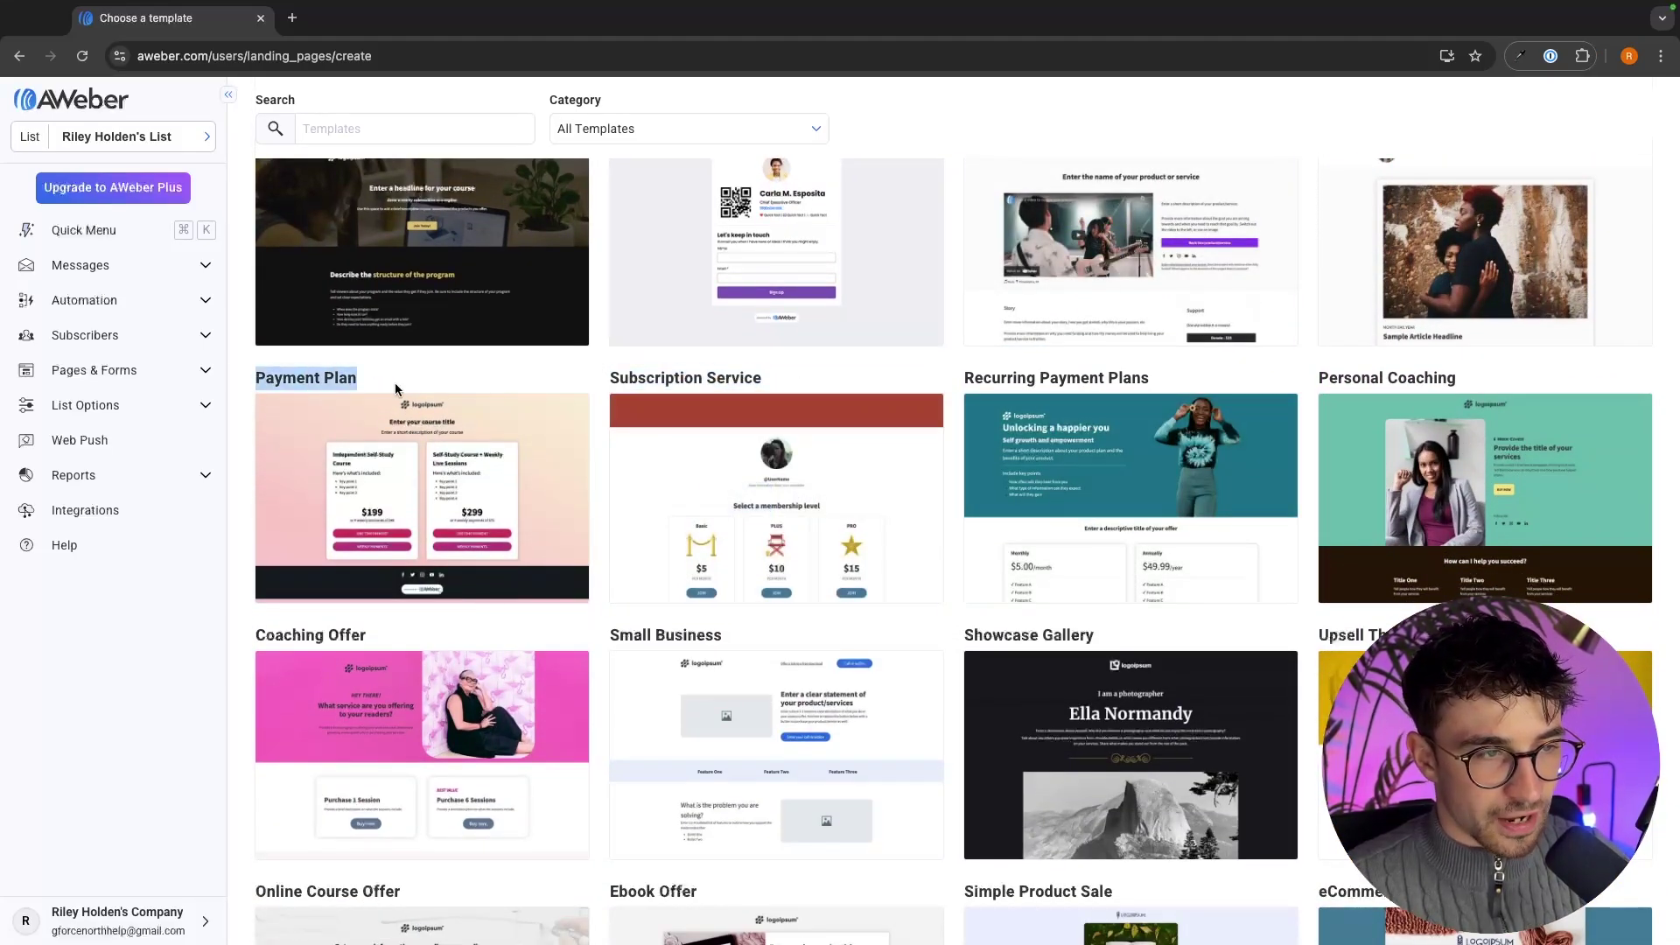
pyautogui.moveTo(961, 377); pyautogui.dragTo(1154, 379)
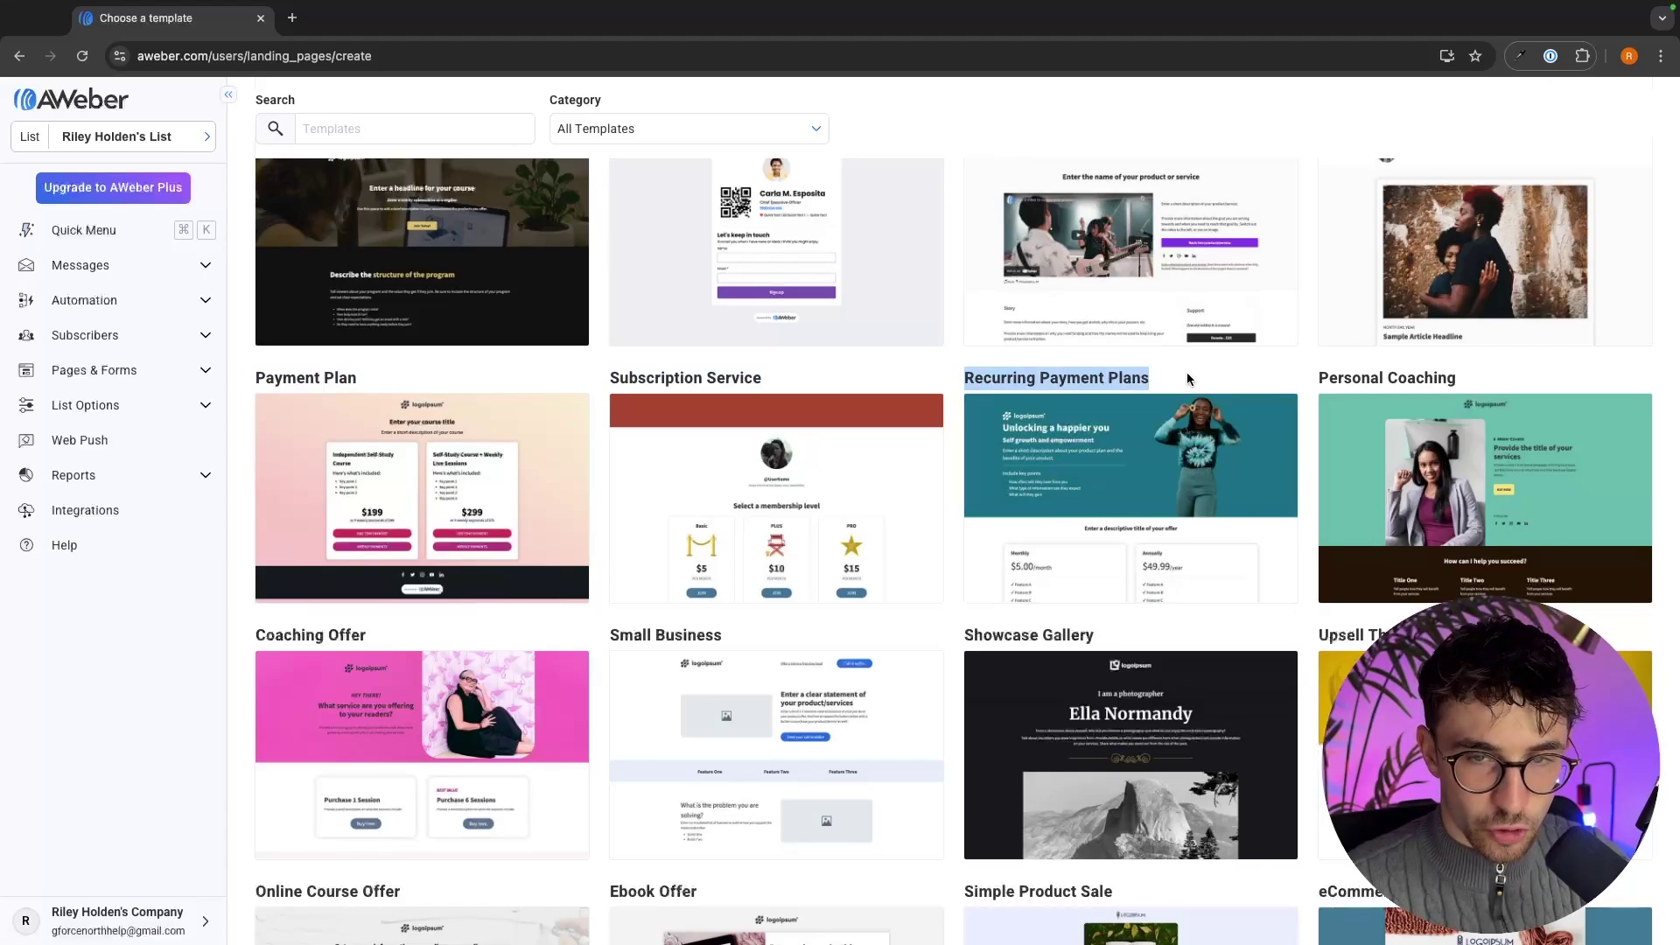
pyautogui.scroll(-1, 1378, 343)
pyautogui.moveTo(1319, 303); pyautogui.dragTo(1575, 315)
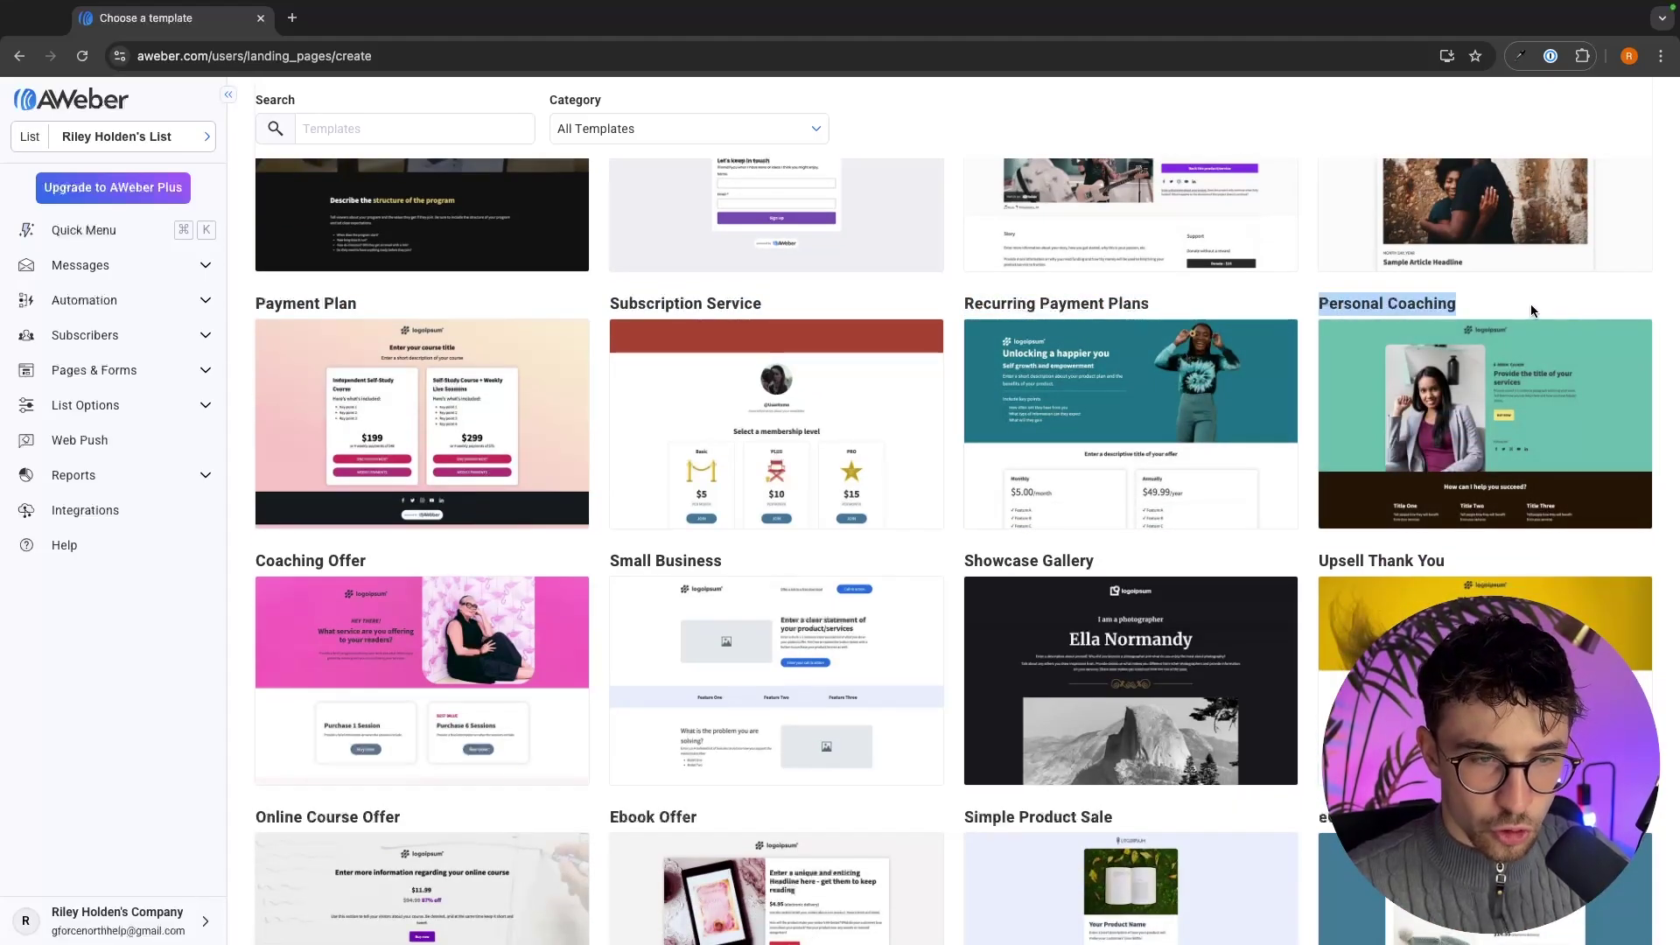
# Step: Scroll further down the gallery and choose the Ebook Offer template
pyautogui.scroll(-3, 1142, 484)
pyautogui.scroll(-3, 1142, 484)
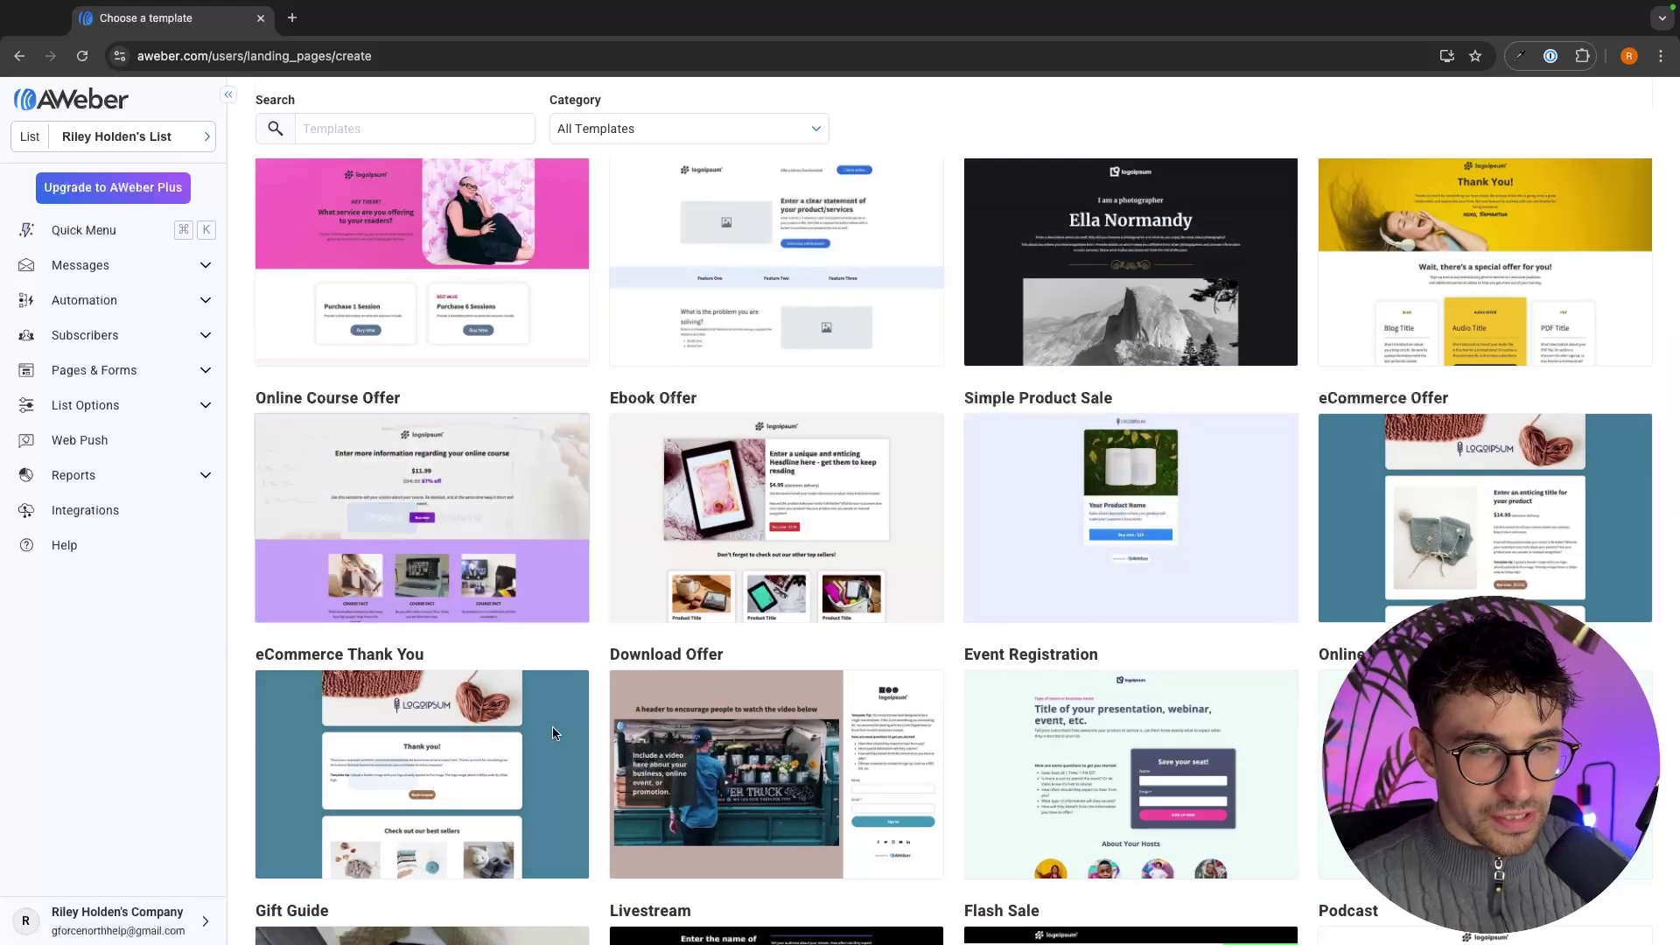
pyautogui.scroll(-6, 1220, 550)
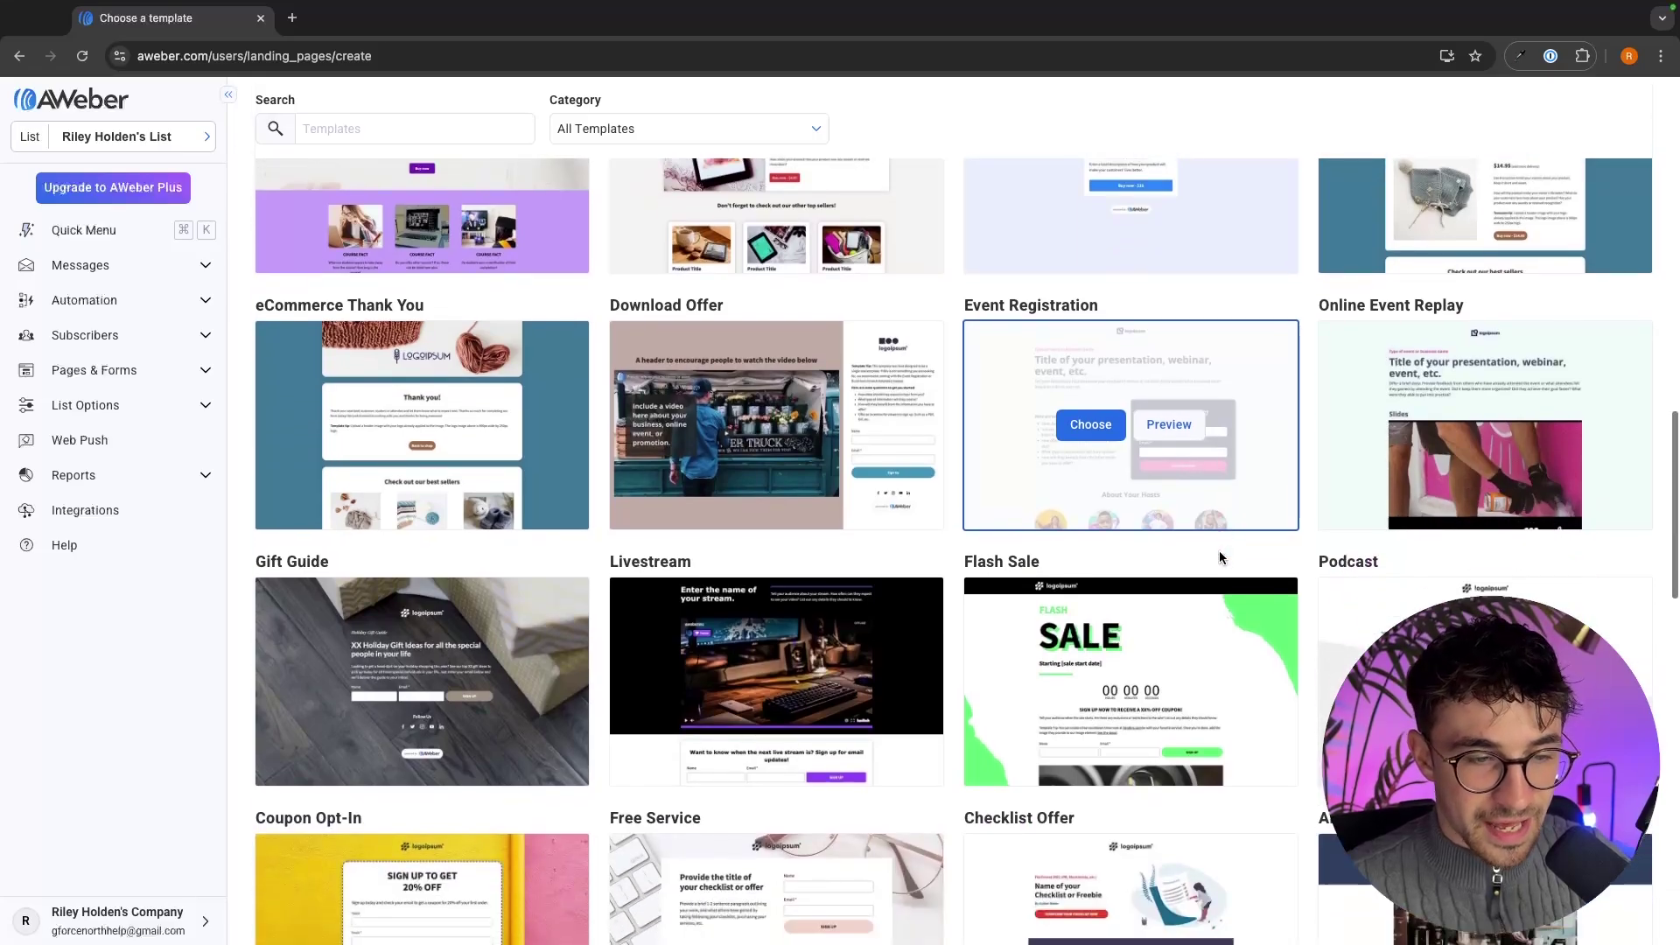
pyautogui.scroll(-6, 1220, 550)
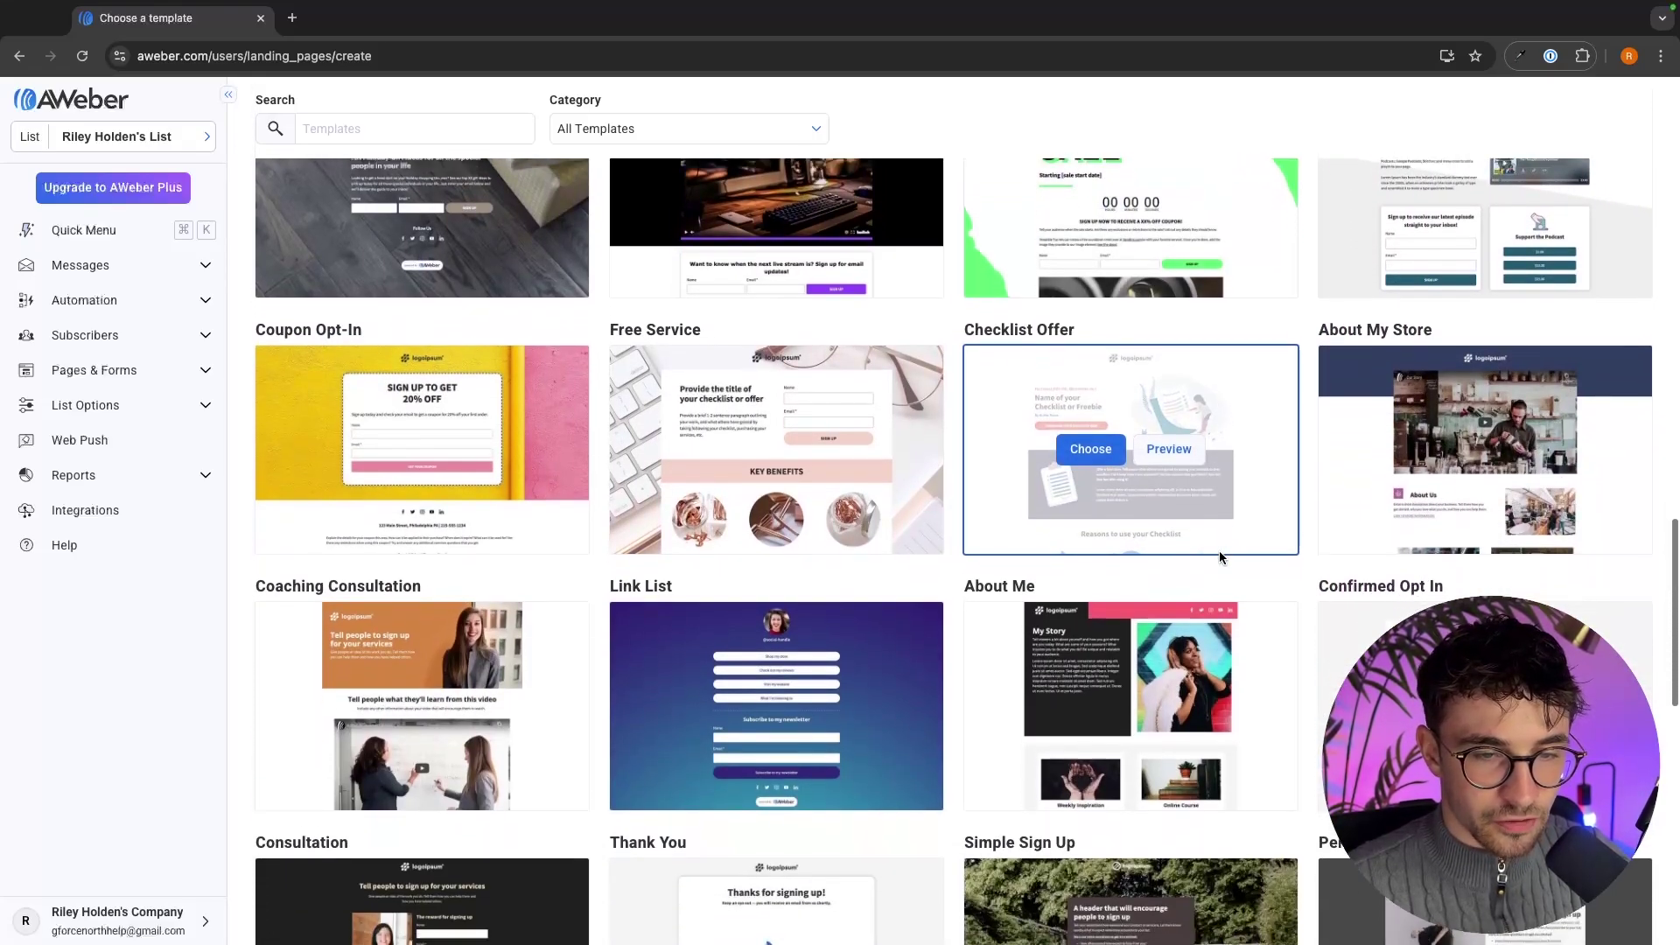
pyautogui.scroll(-10, 1220, 550)
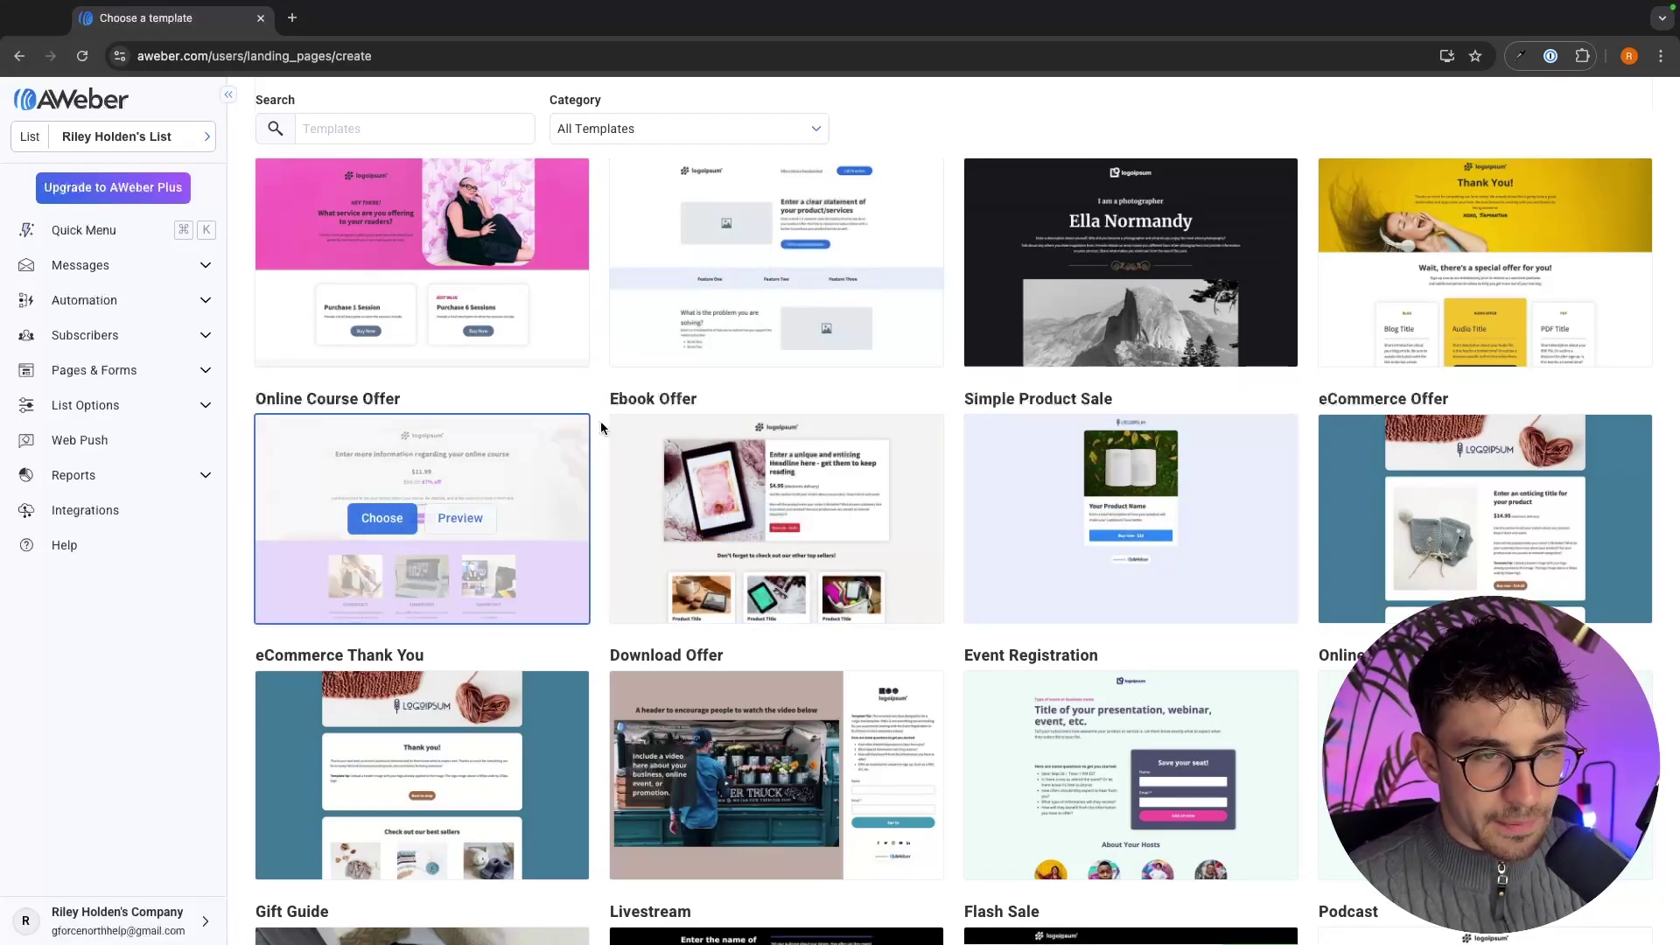
pyautogui.moveTo(759, 575)
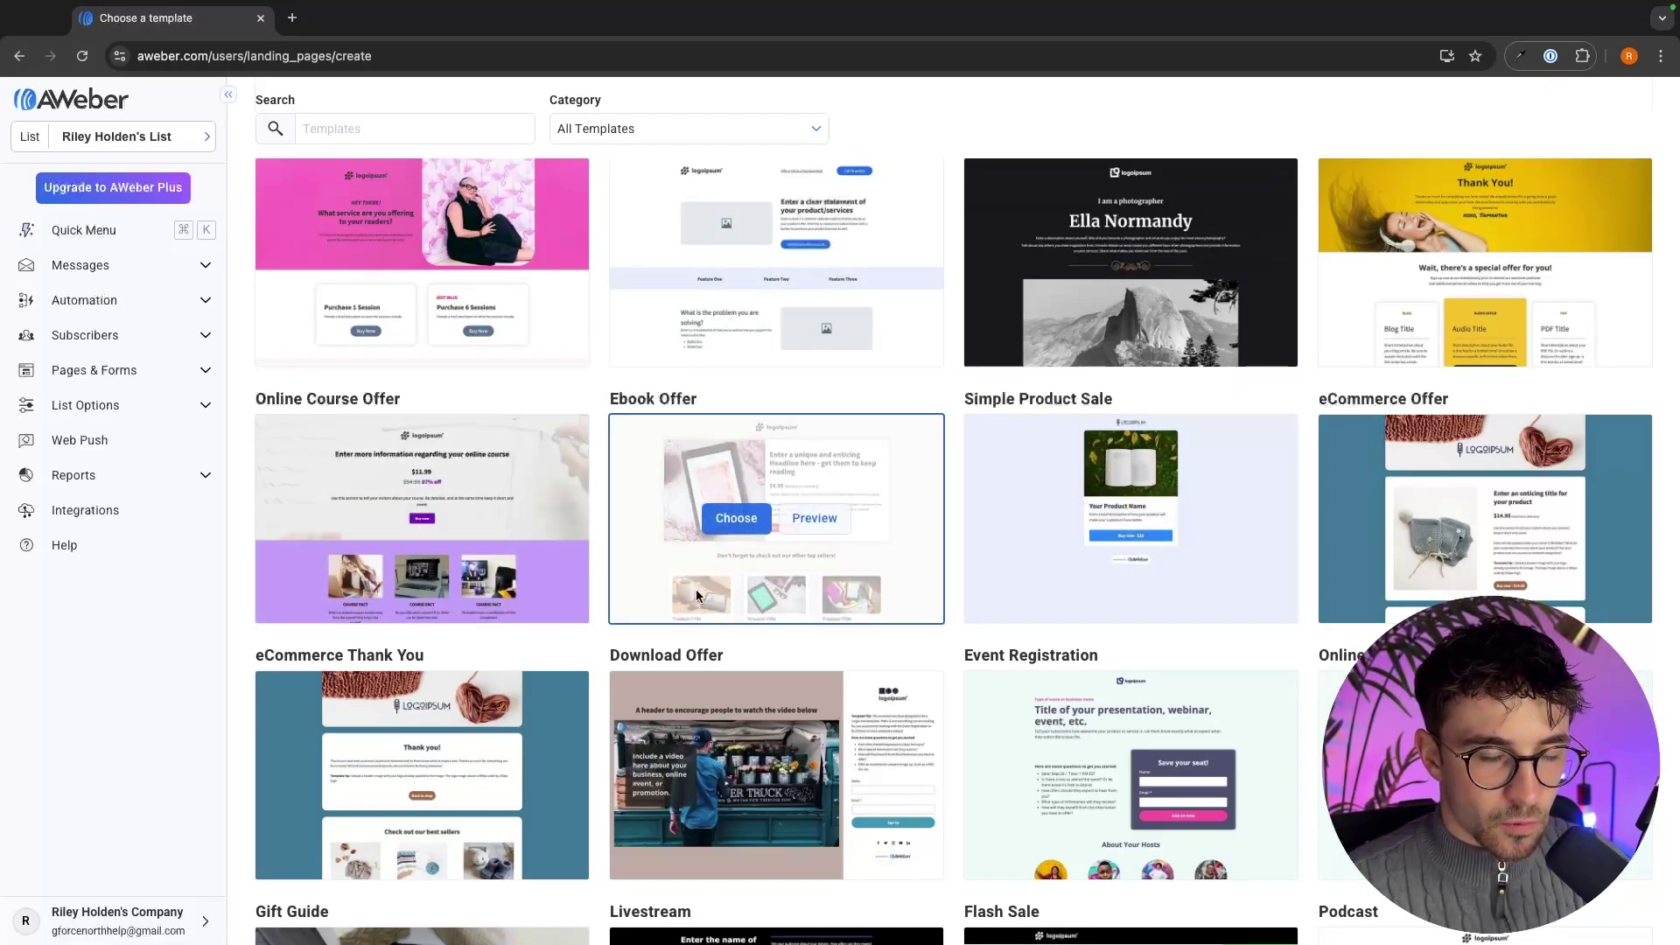
pyautogui.click(743, 529)
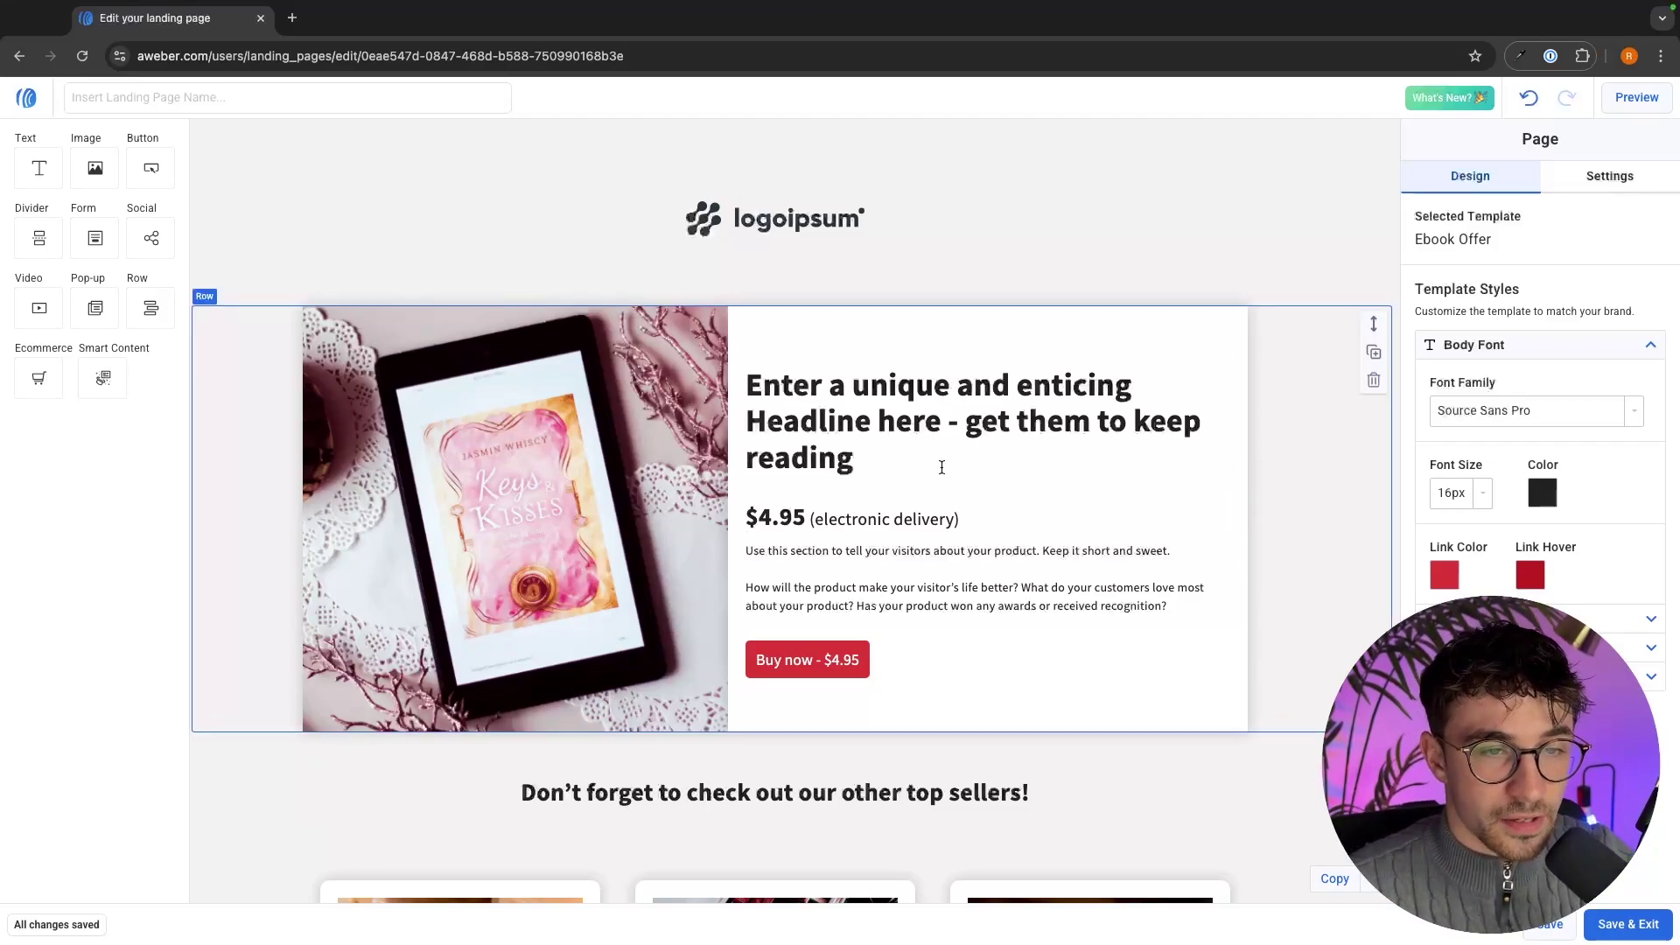
# Step: Select the ebook image, its row and the headline block, then start editing the headline text
pyautogui.click(611, 514)
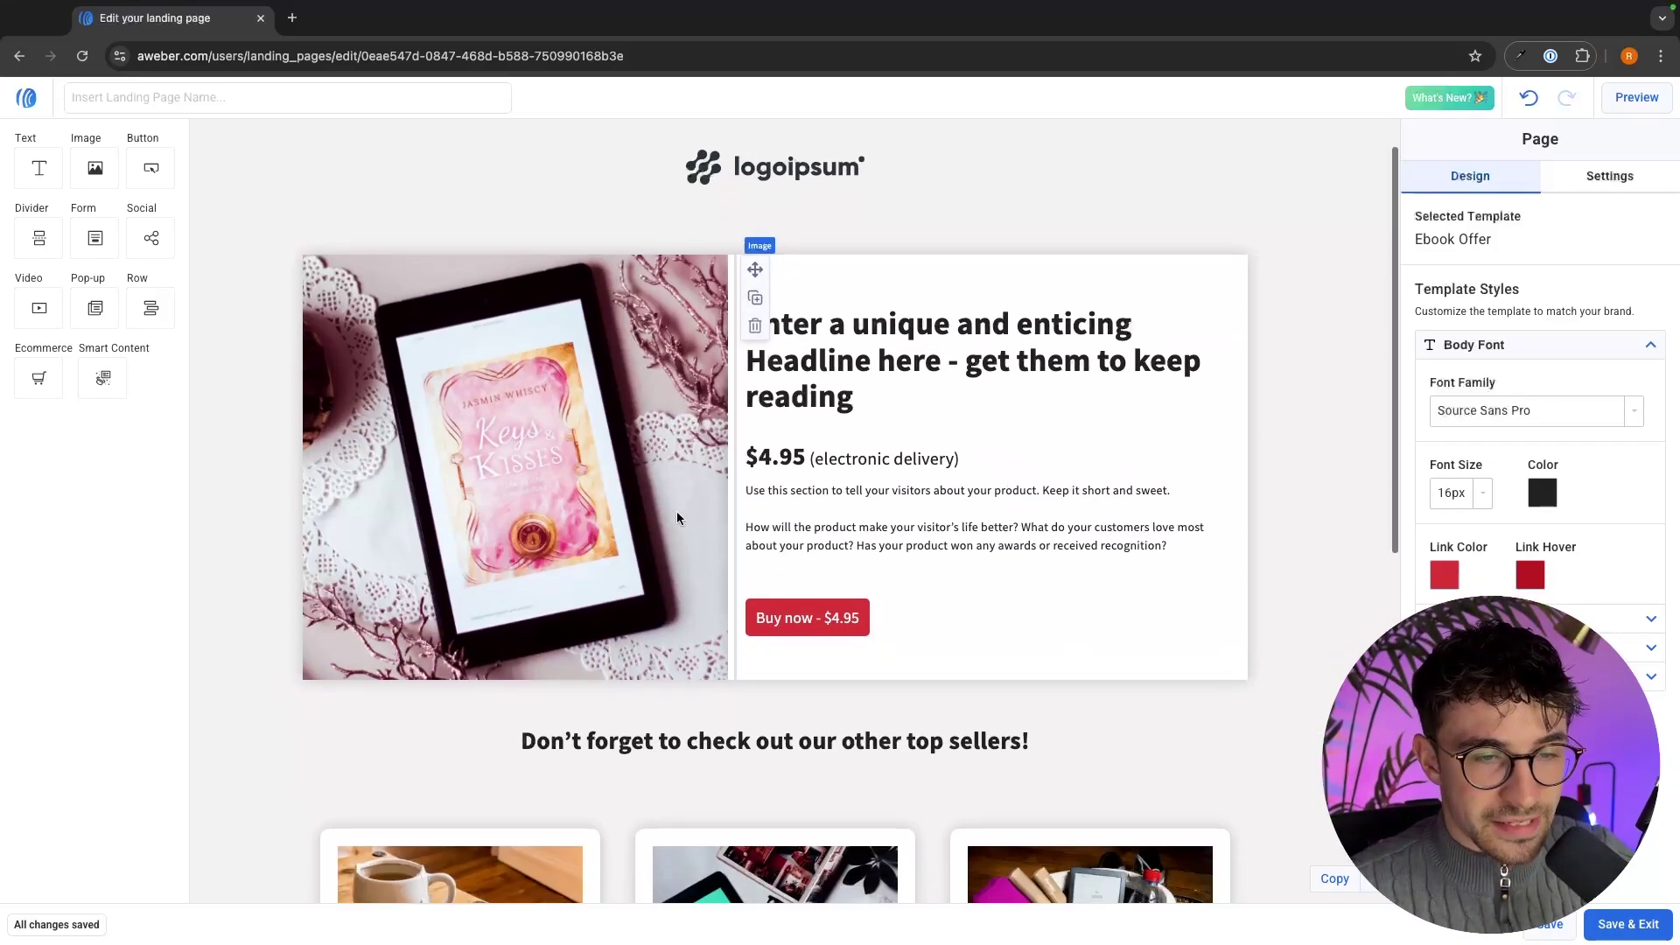
pyautogui.click(735, 590)
pyautogui.click(847, 426)
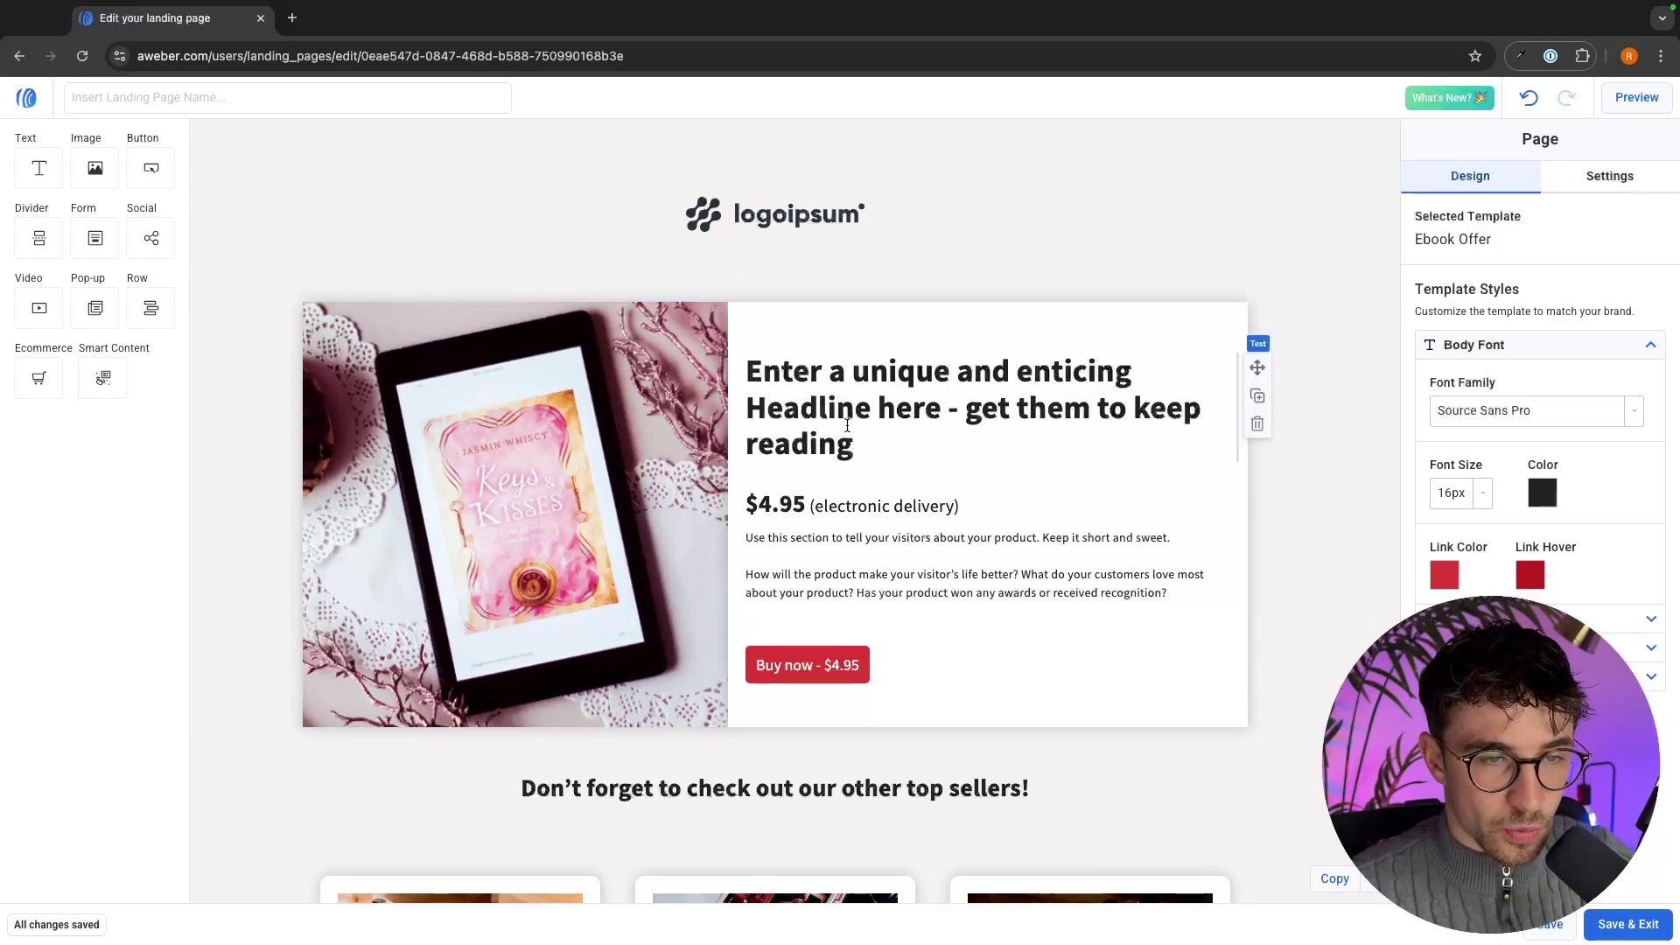
pyautogui.click(847, 423)
pyautogui.doubleClick(848, 424)
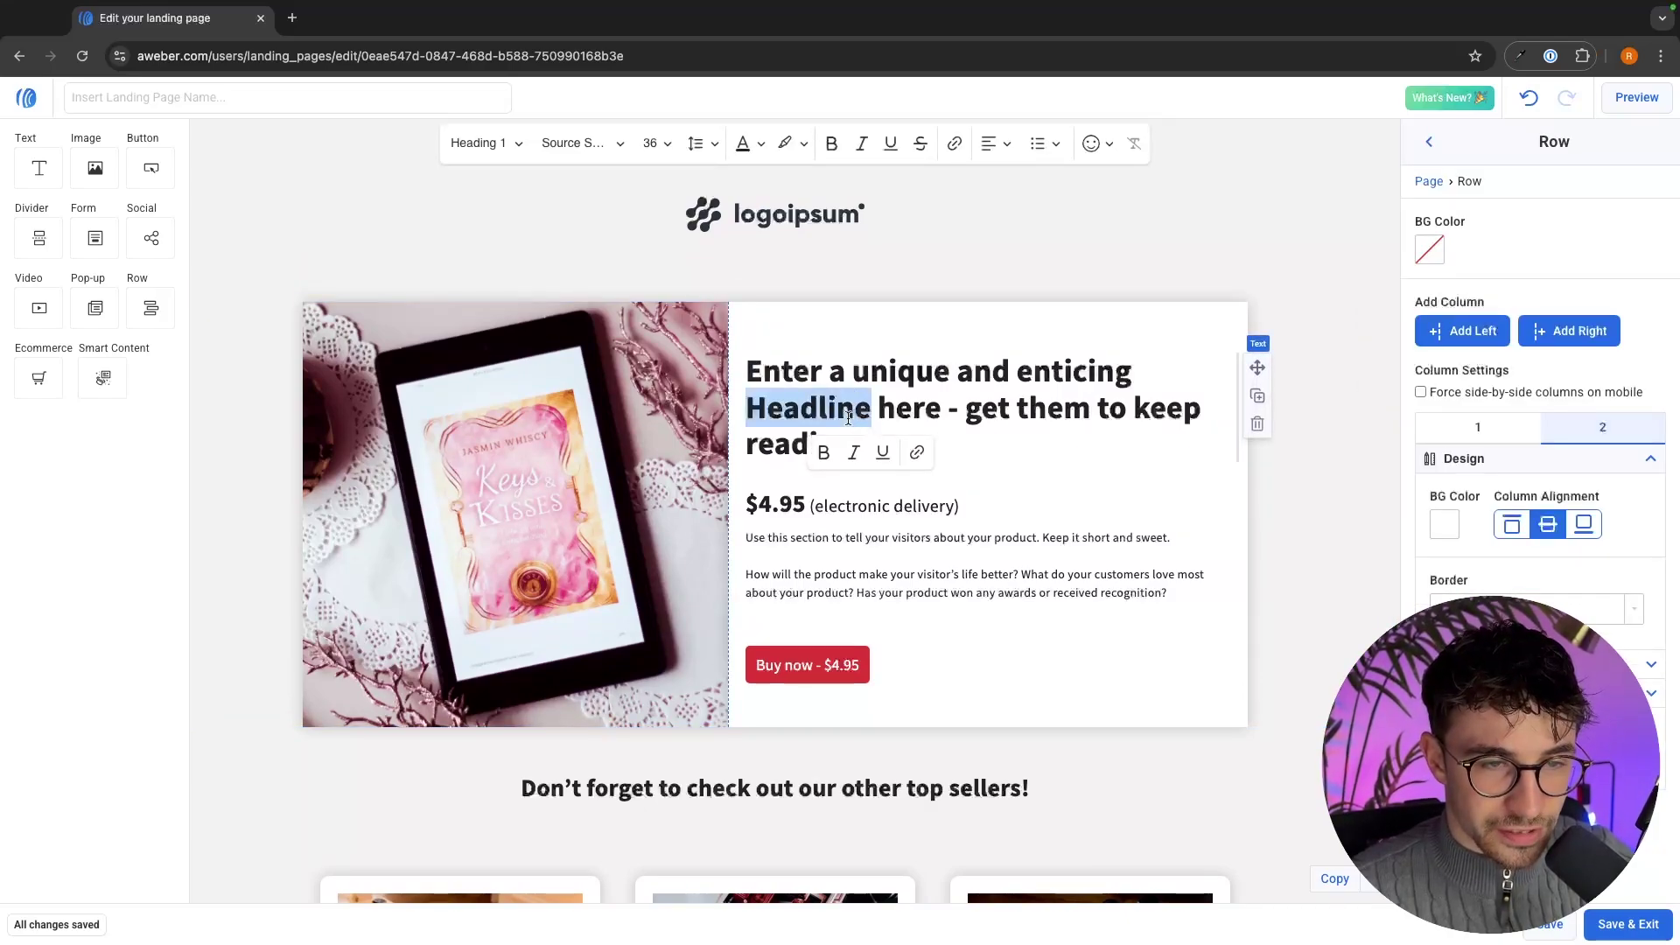
# Step: Replace the placeholder headline with 'Get the top marketing secrets with my free ebook'
pyautogui.click(856, 425)
pyautogui.moveTo(866, 451); pyautogui.dragTo(750, 369)
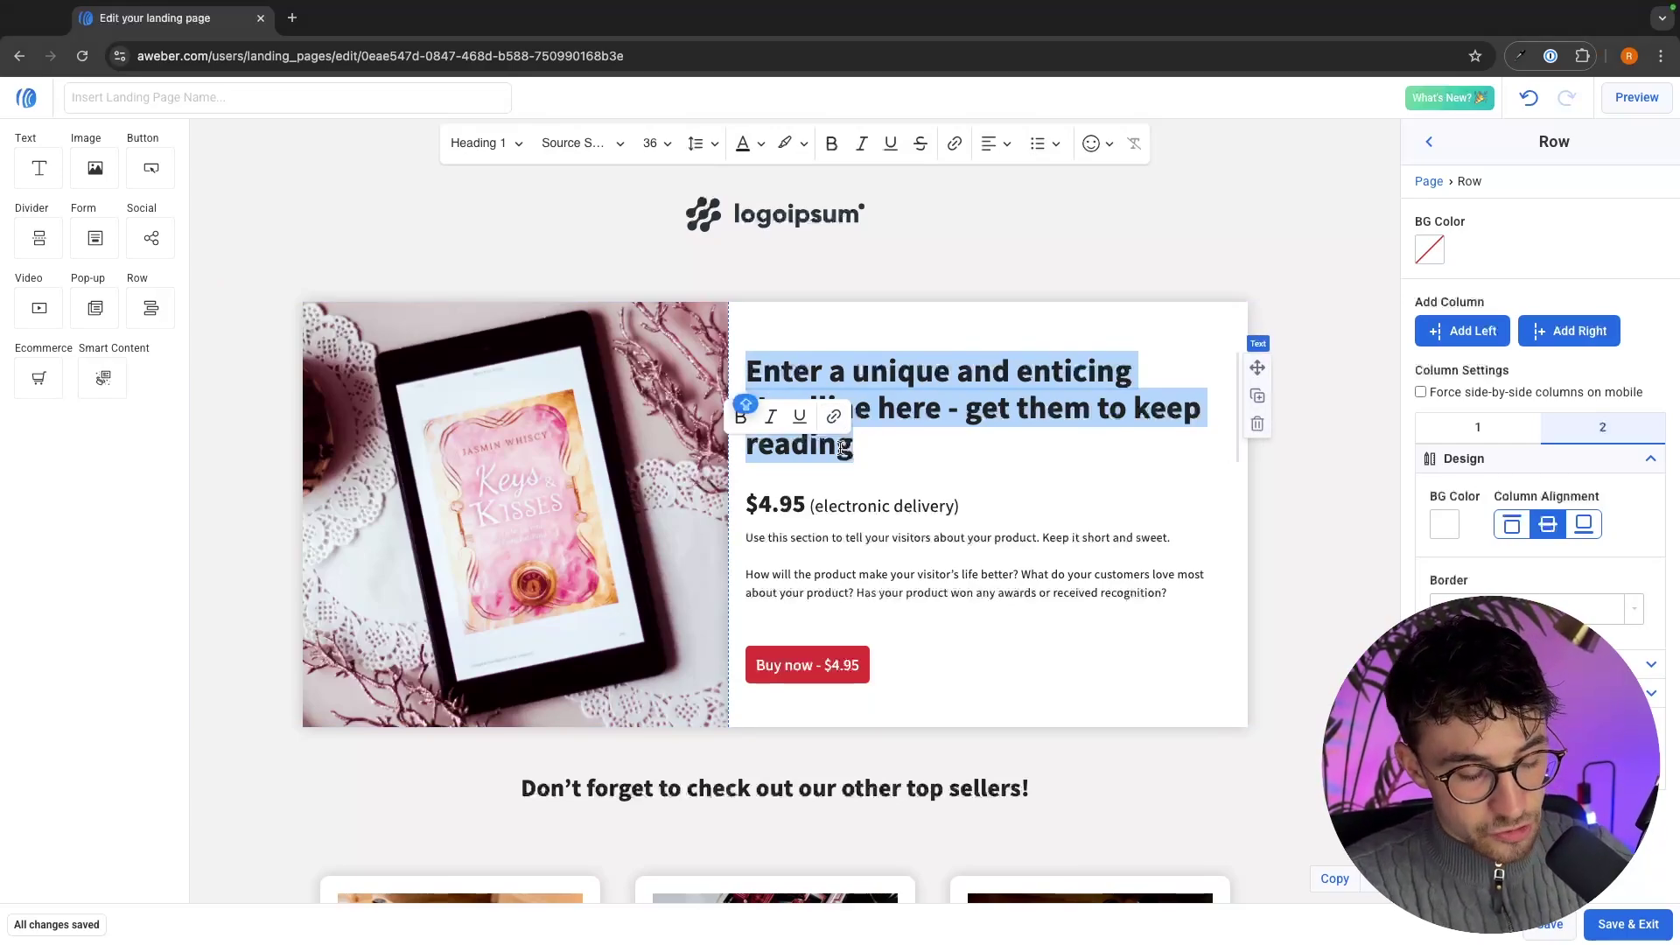
pyautogui.write('Get the top marketing ')
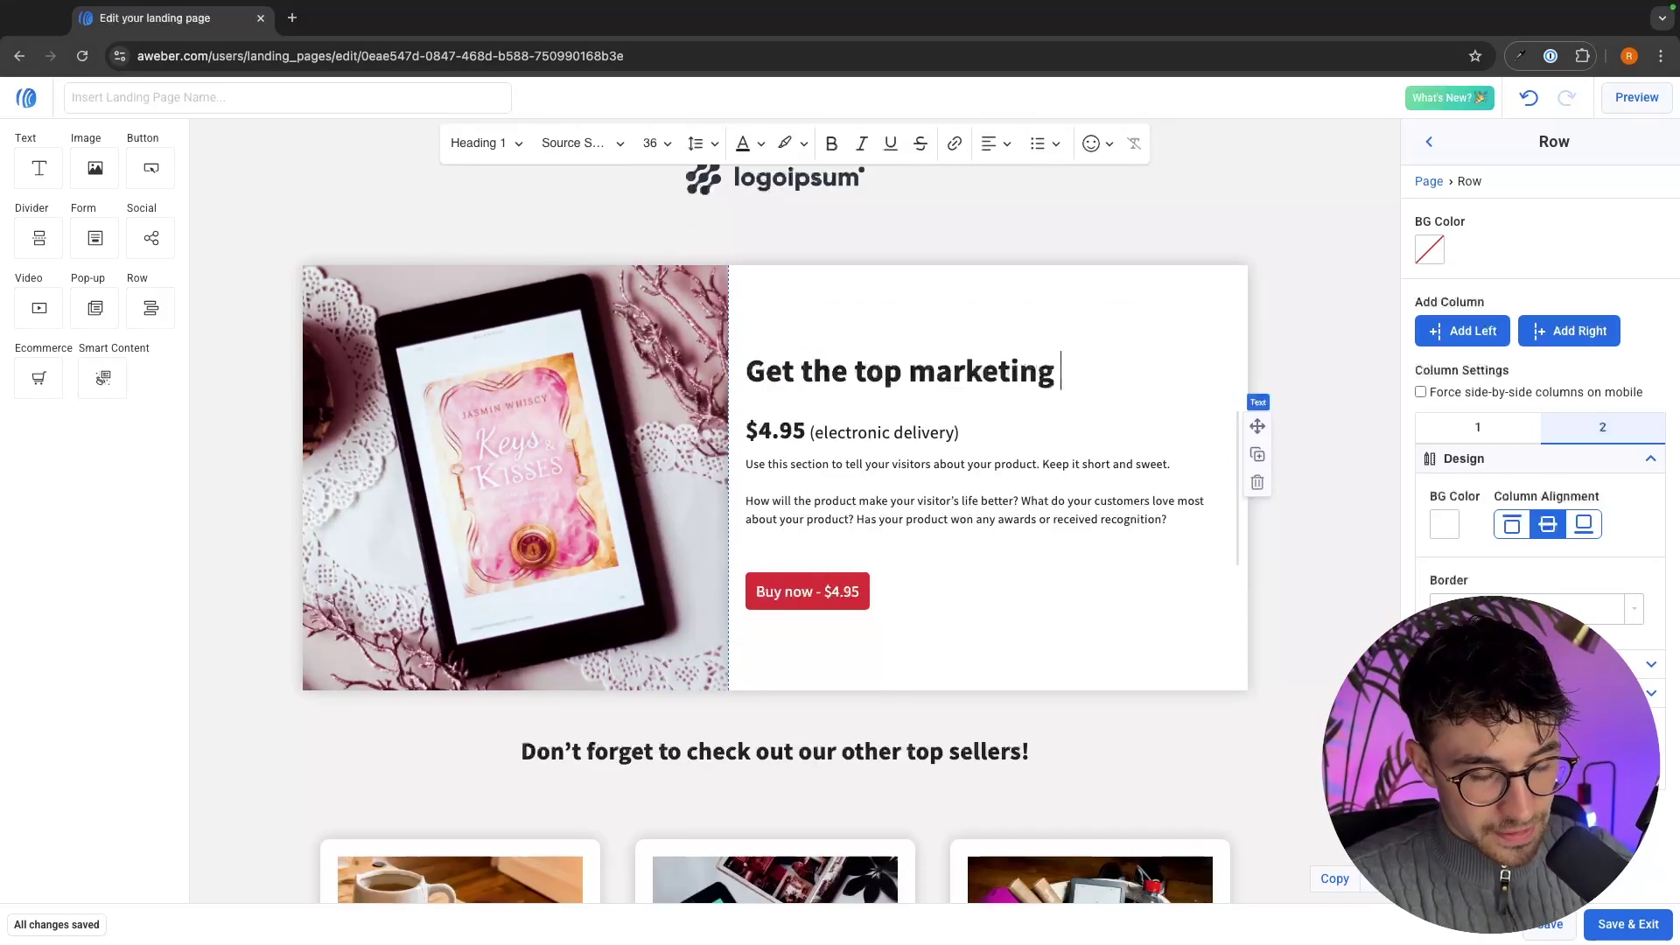
pyautogui.write('secrets ')
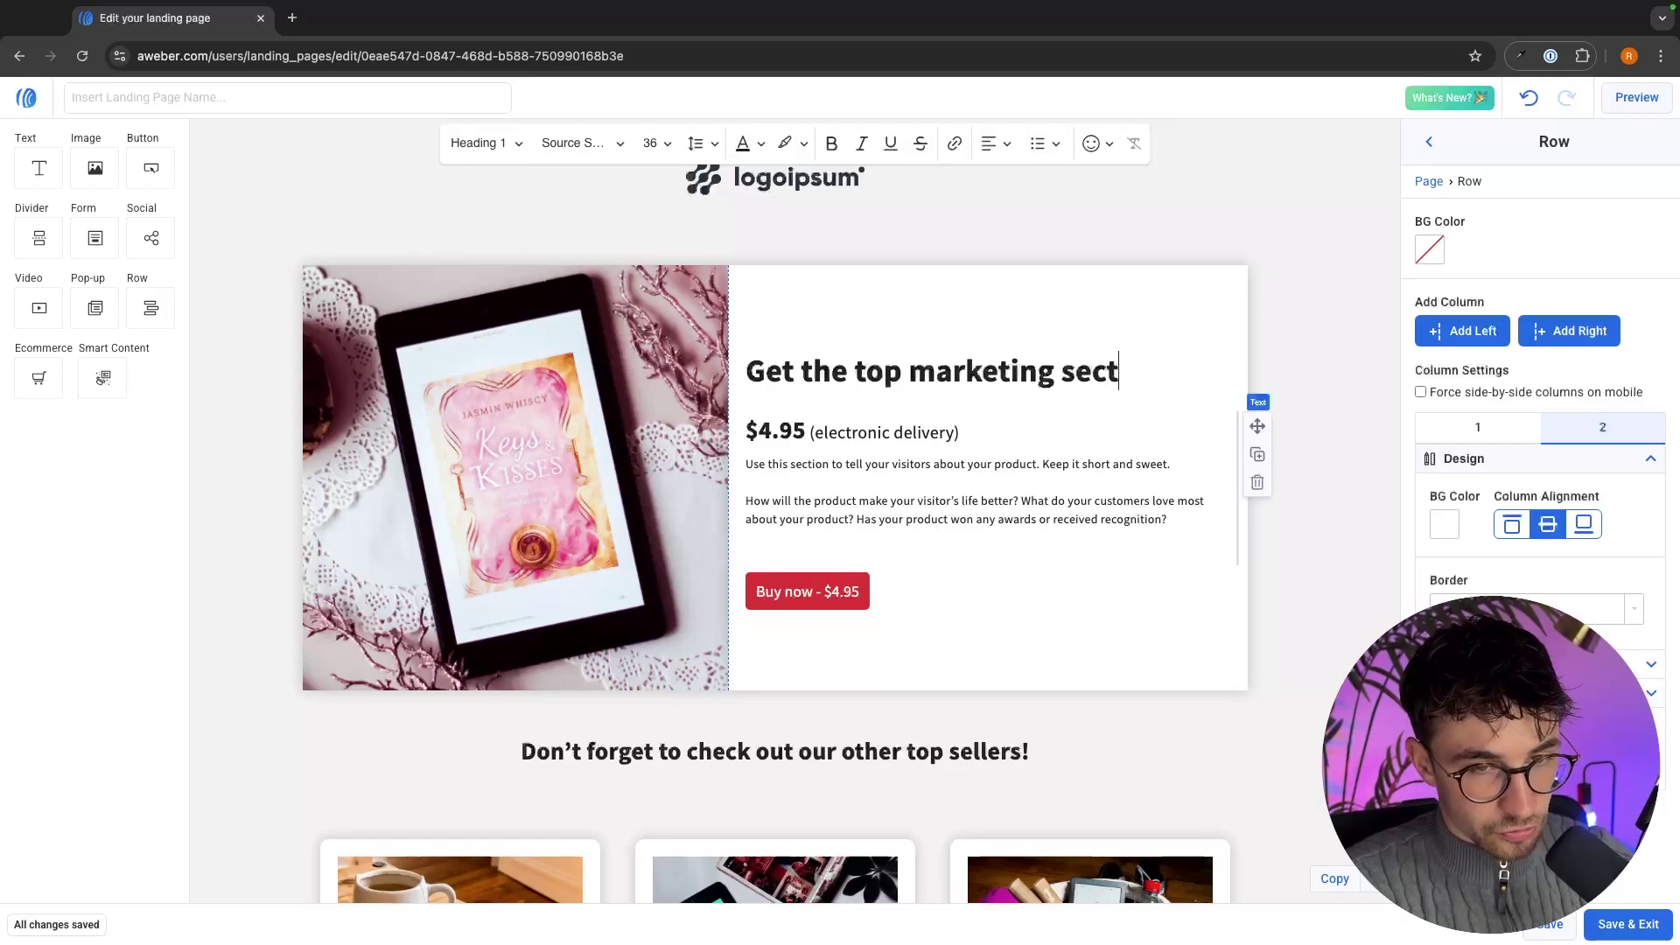
pyautogui.write('with my ')
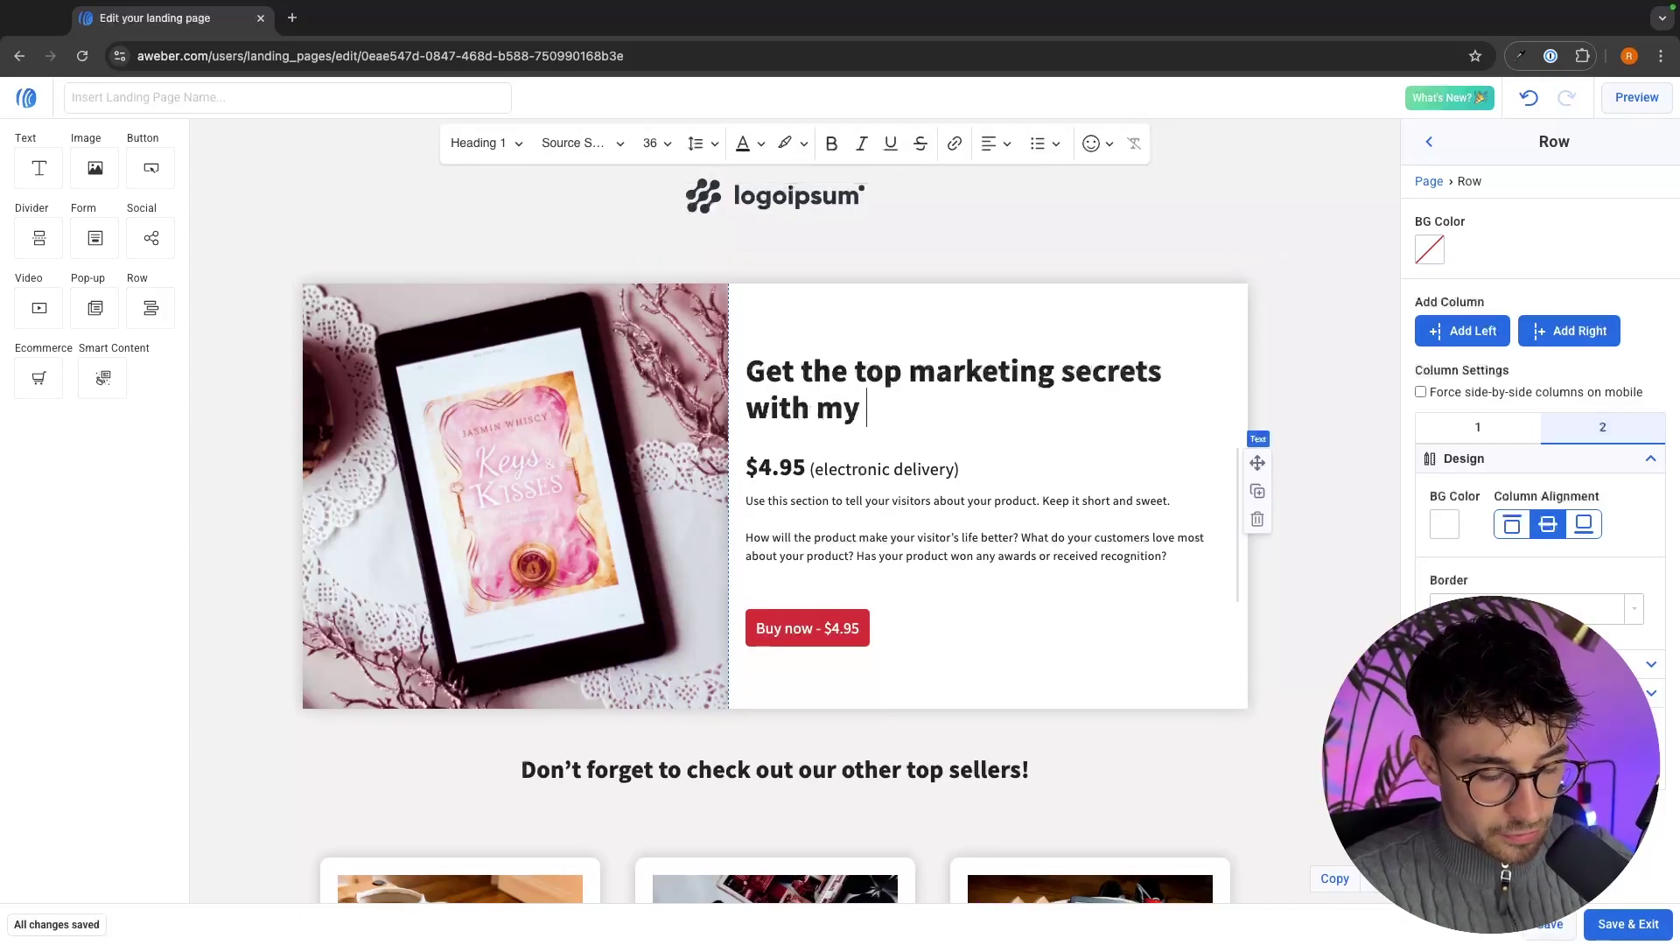
pyautogui.write('free ebook')
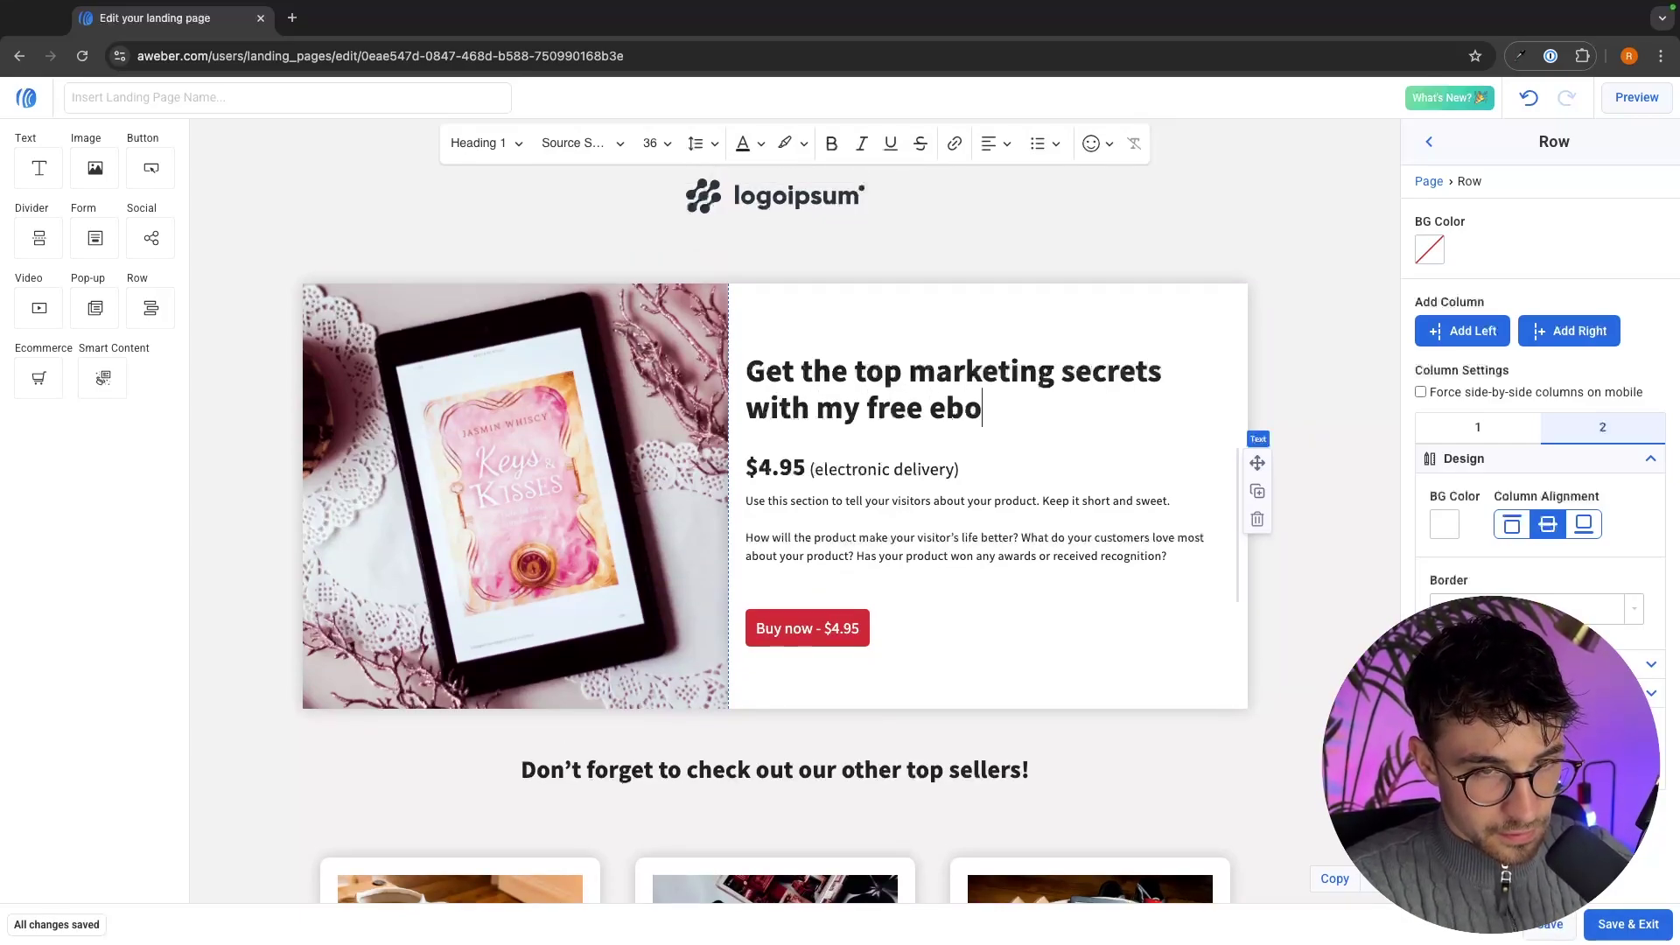
# Step: Delete the '(electronic delivery)' note and change the price 4.95 to 0.00
pyautogui.click(805, 468)
pyautogui.hotkey('shift', 'End')
pyautogui.press('Delete')
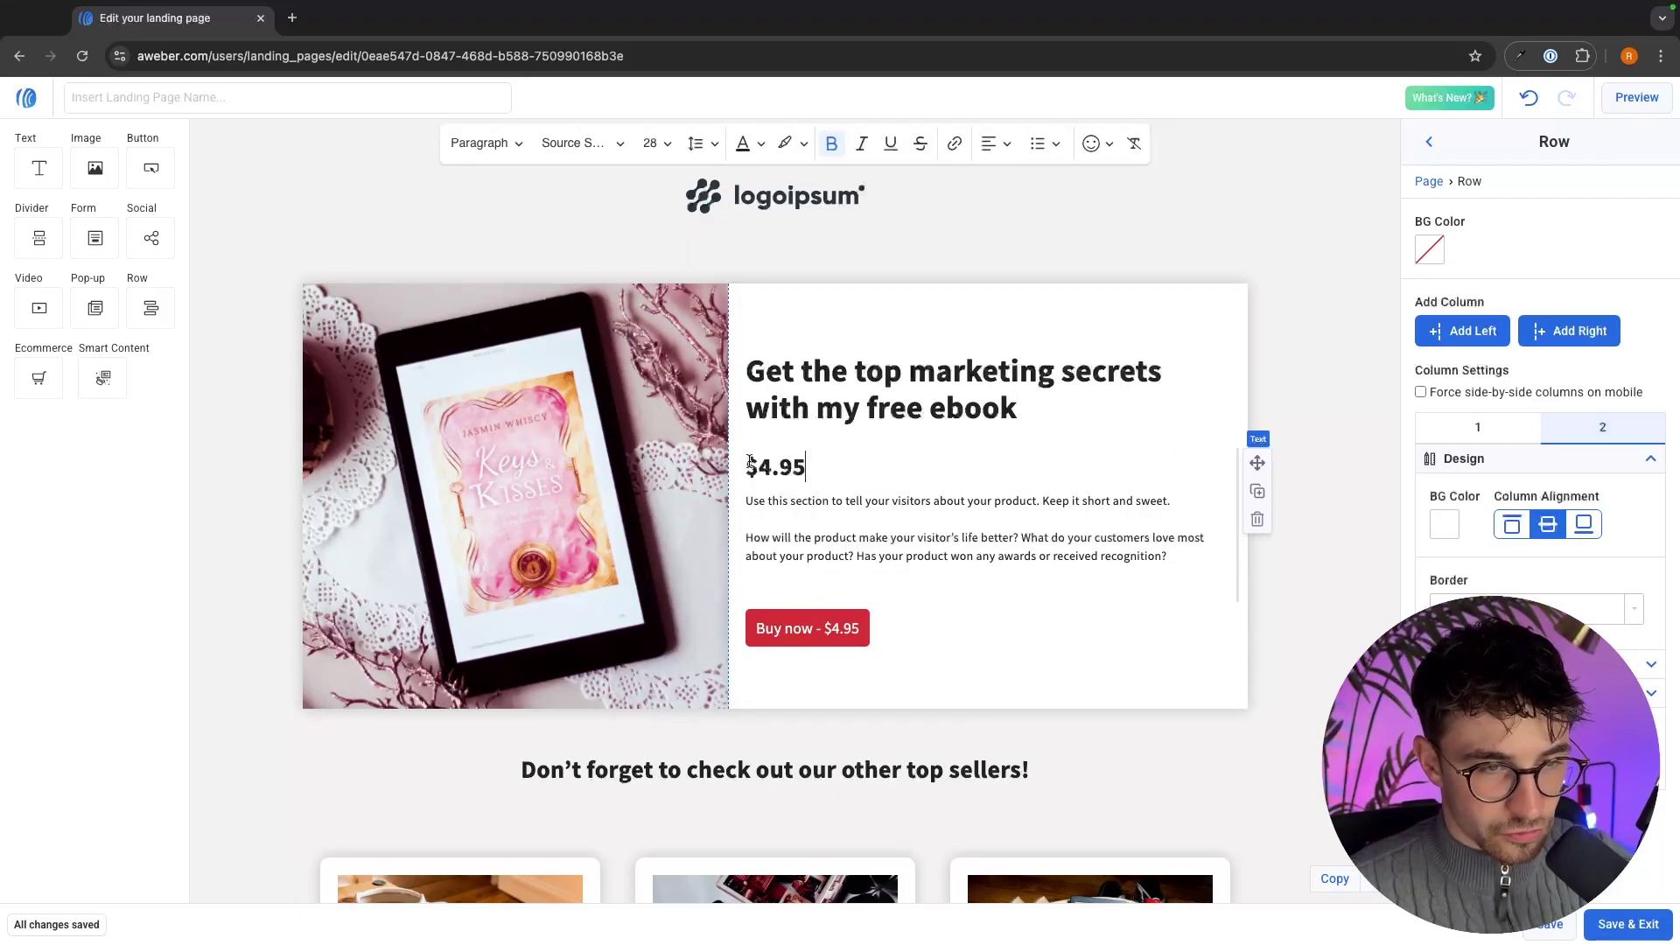
pyautogui.doubleClick(863, 463)
pyautogui.write('0')
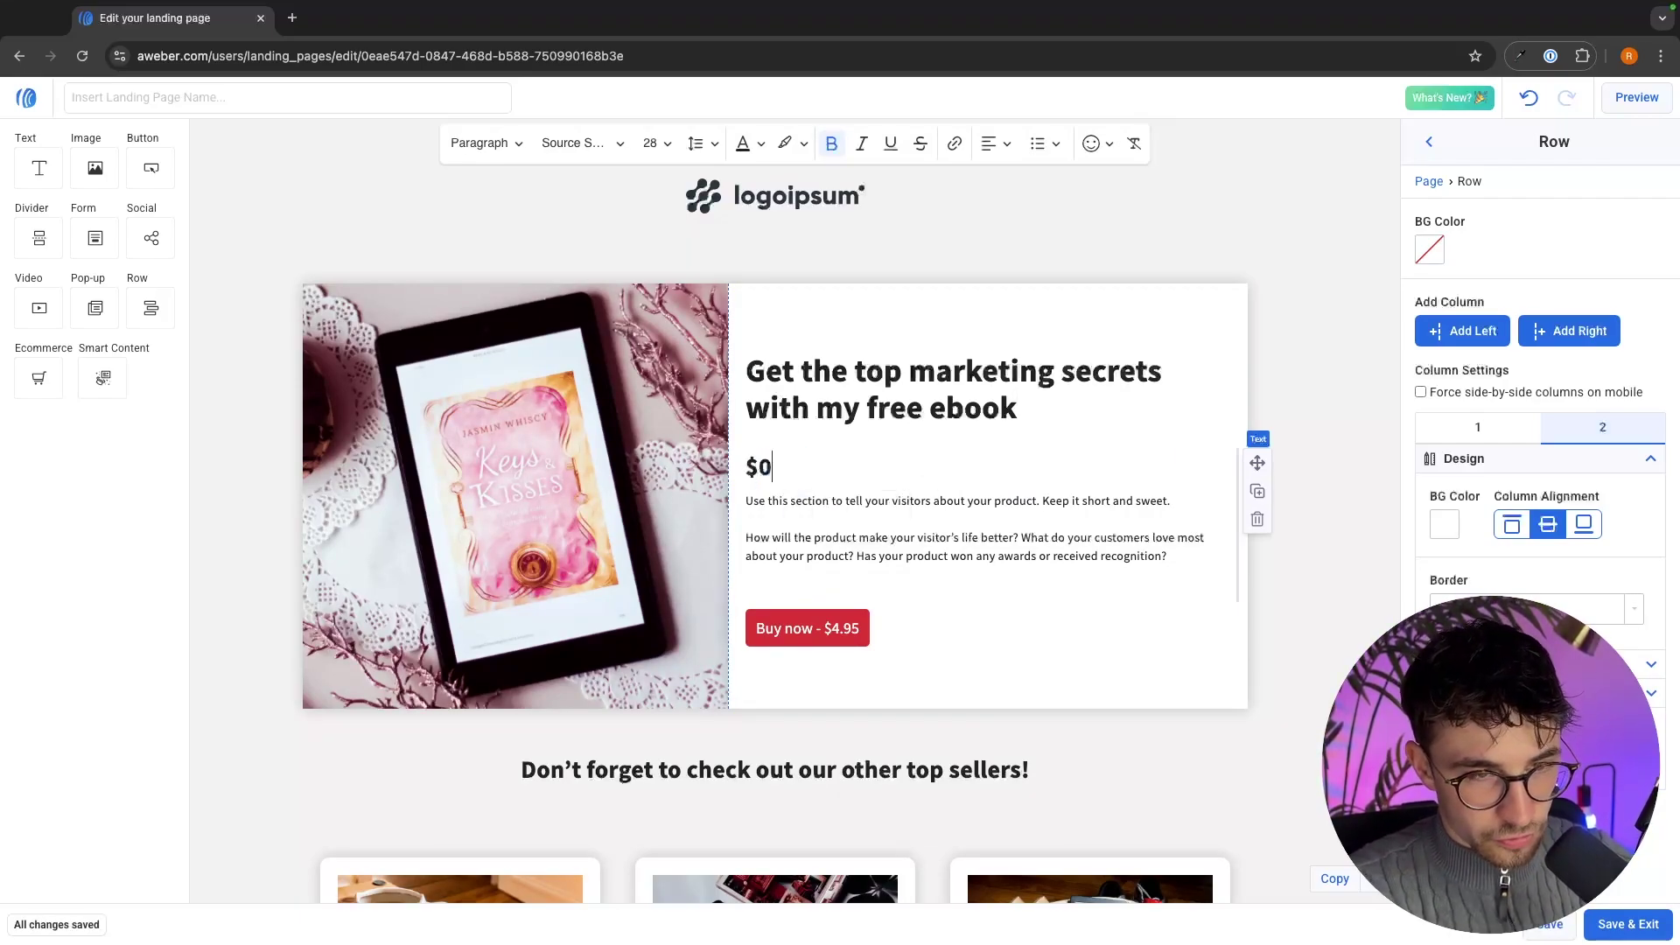
pyautogui.write('.00')
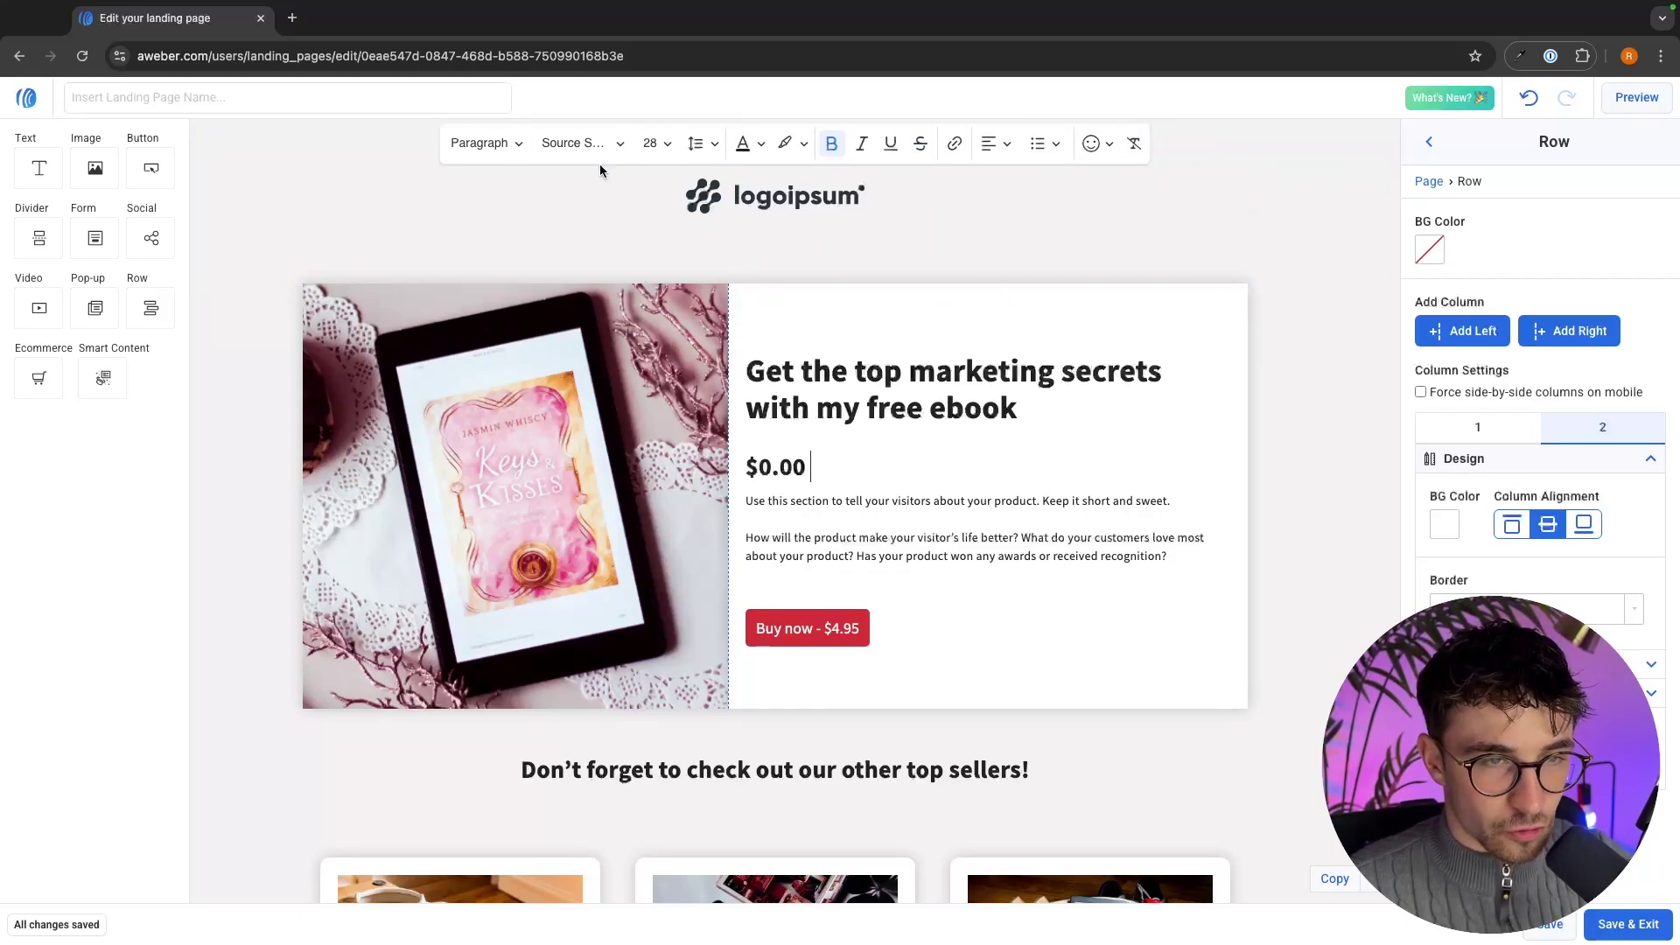
# Step: Review the headline's heading style, font, size and colour options without changing anything
pyautogui.moveTo(1019, 408); pyautogui.dragTo(746, 369)
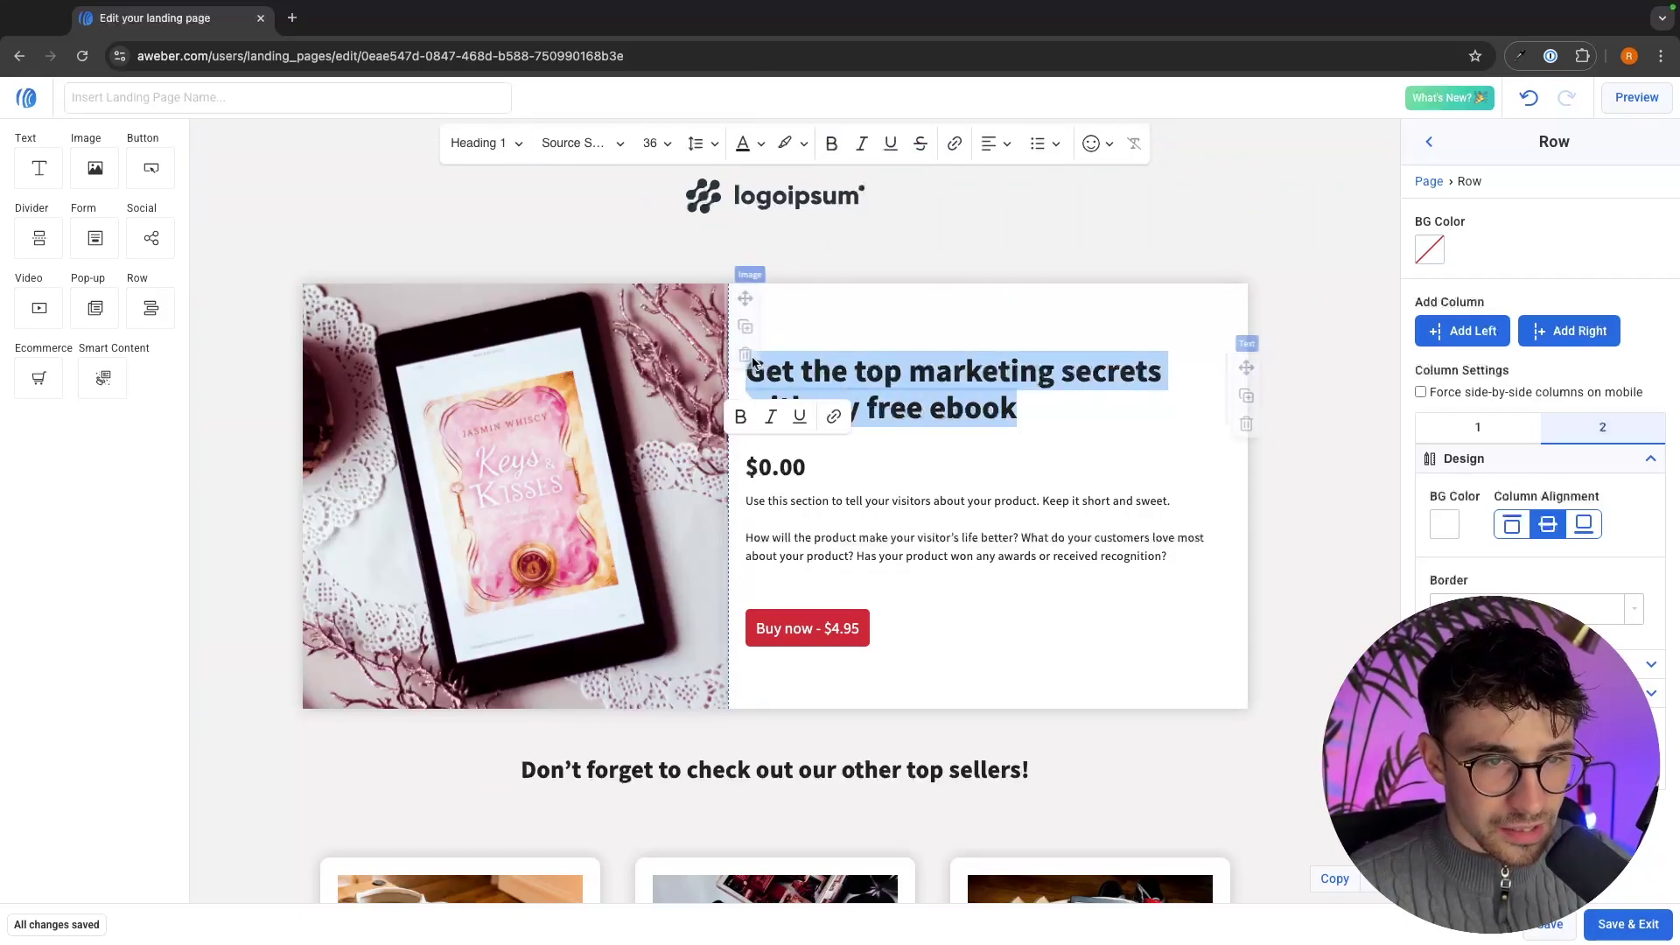
pyautogui.click(490, 141)
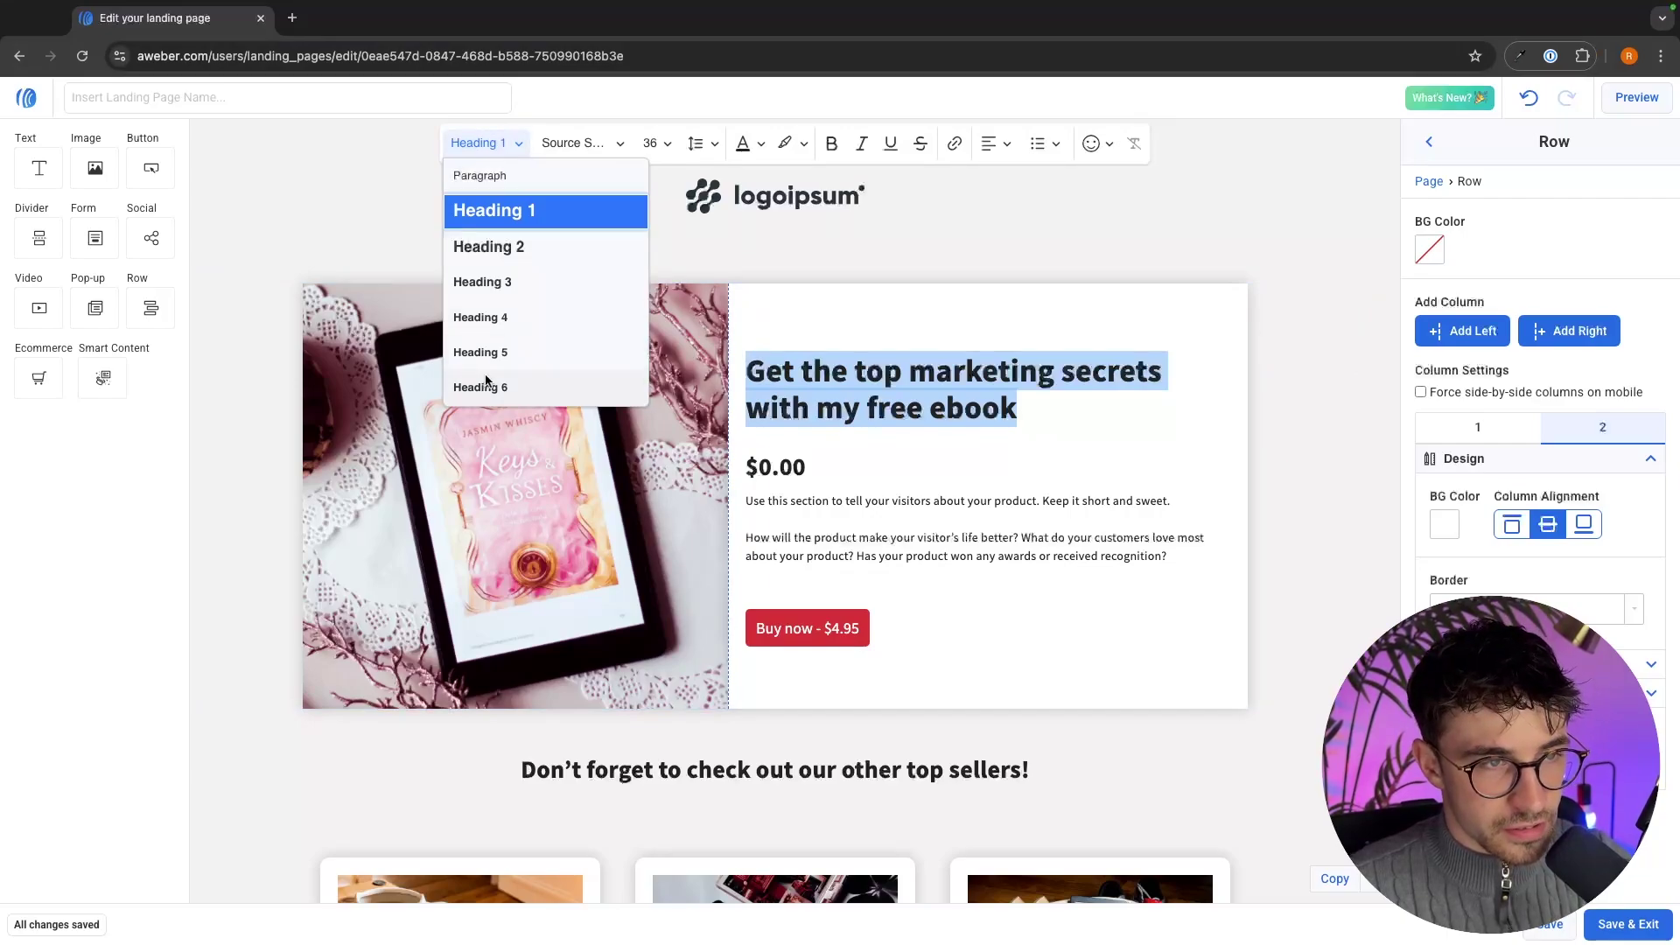
pyautogui.click(576, 143)
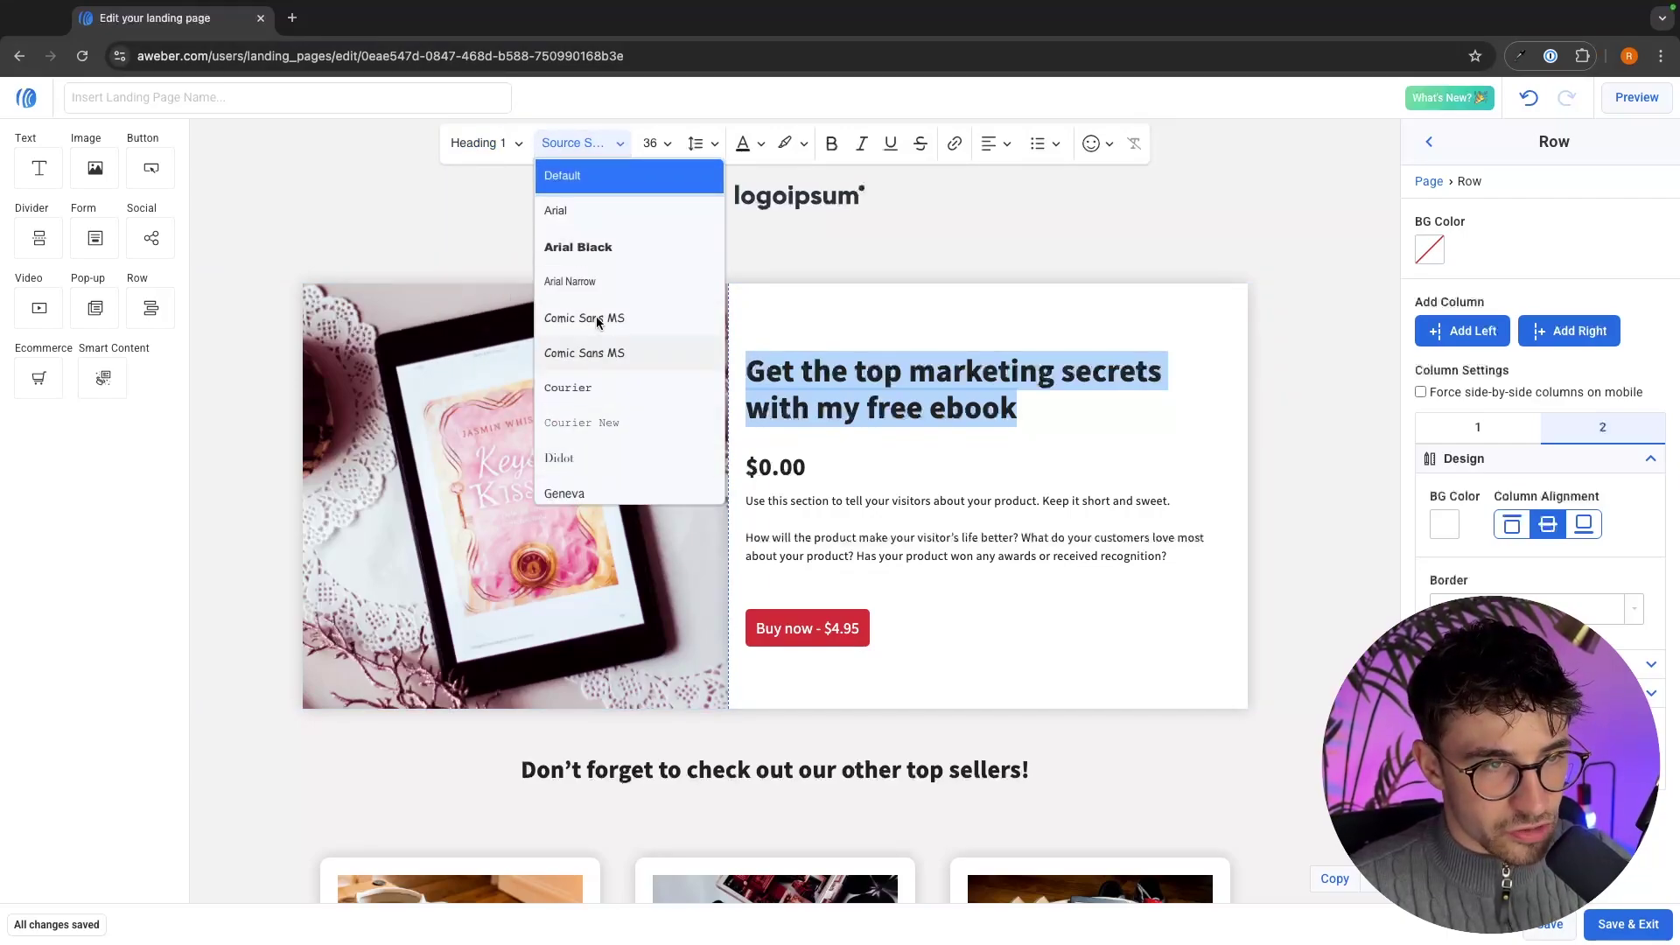
pyautogui.click(655, 144)
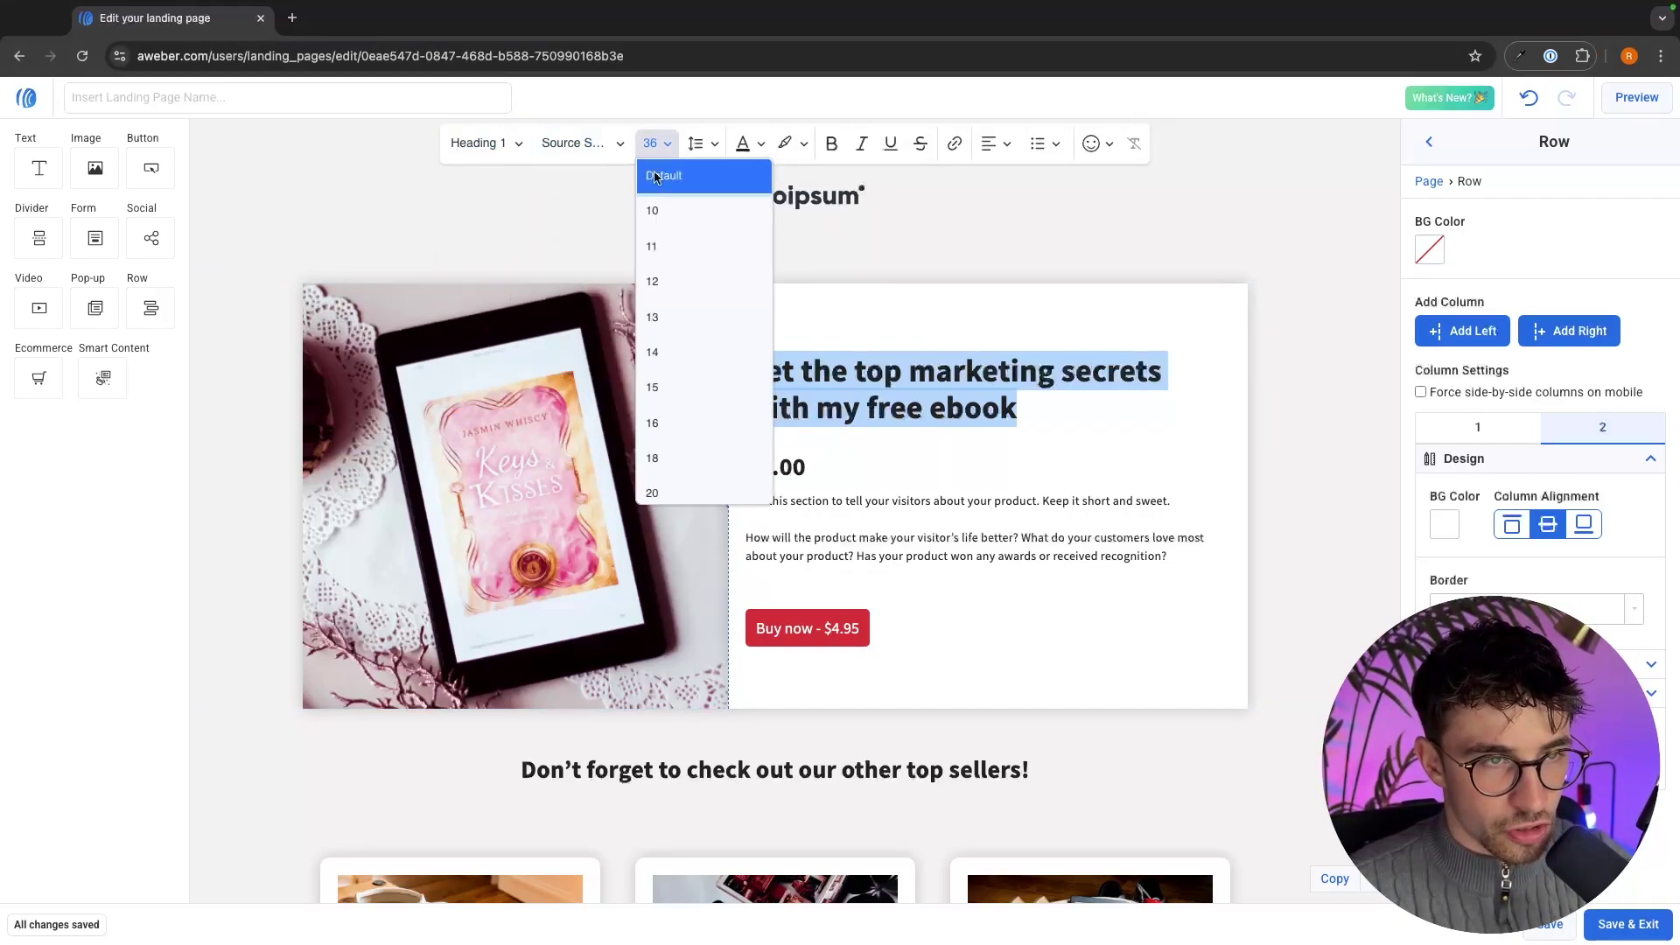
pyautogui.click(743, 143)
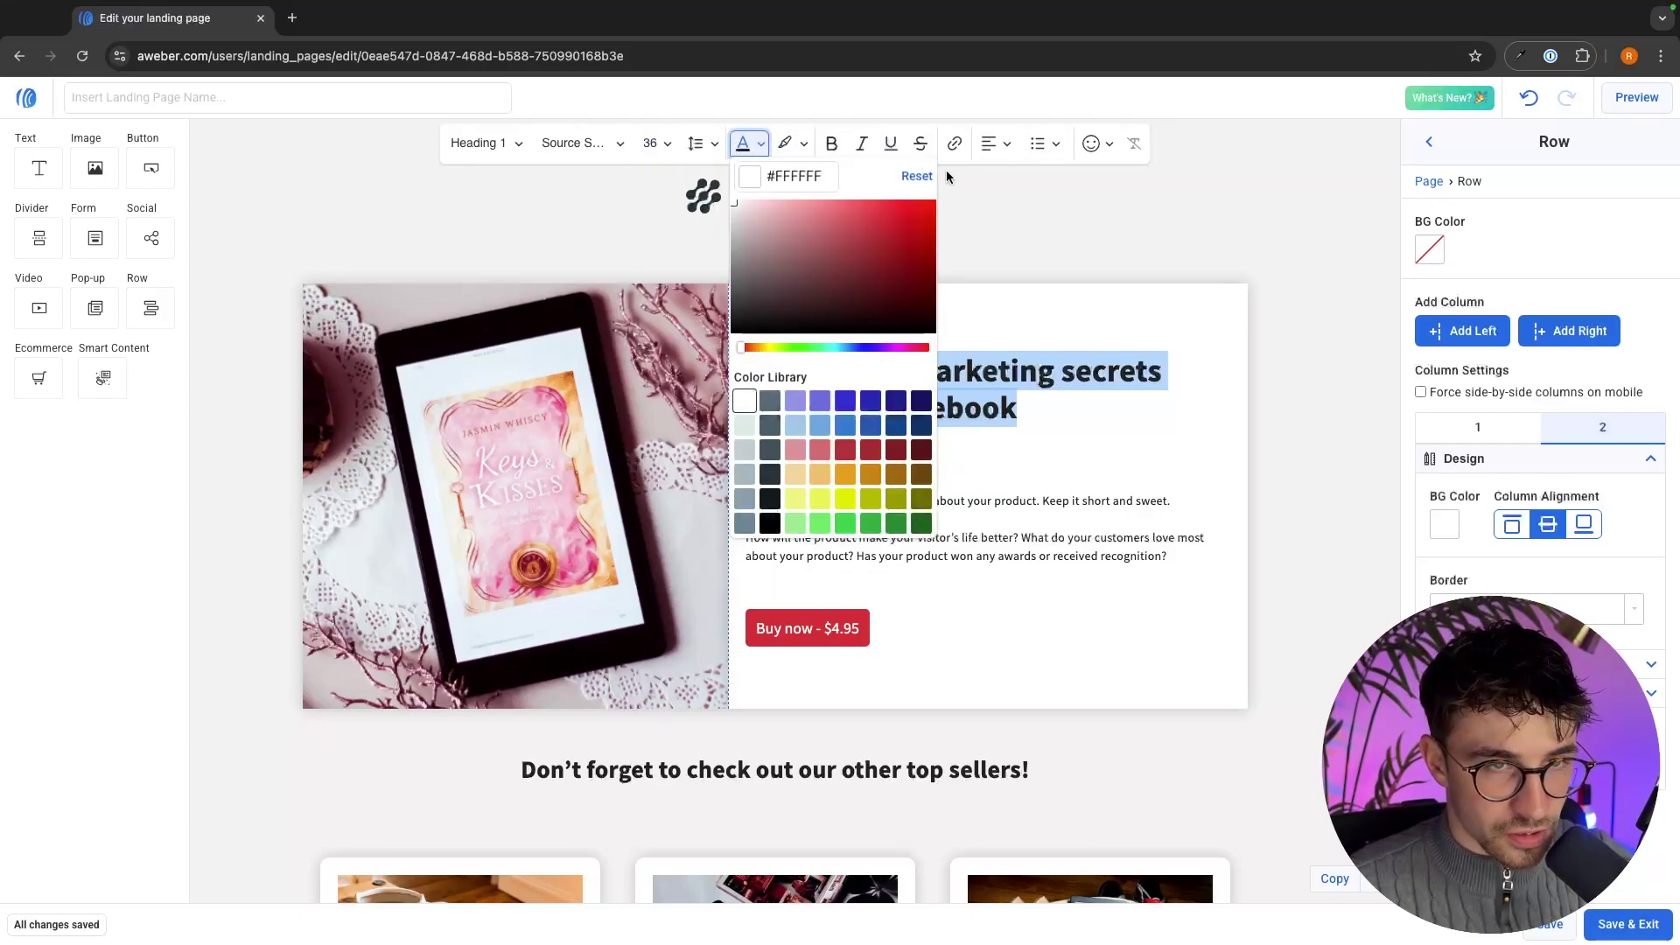
pyautogui.click(1026, 269)
# Step: Add $9.99 after $0.00, strike it through and colour it red (#ff0000)
pyautogui.click(896, 477)
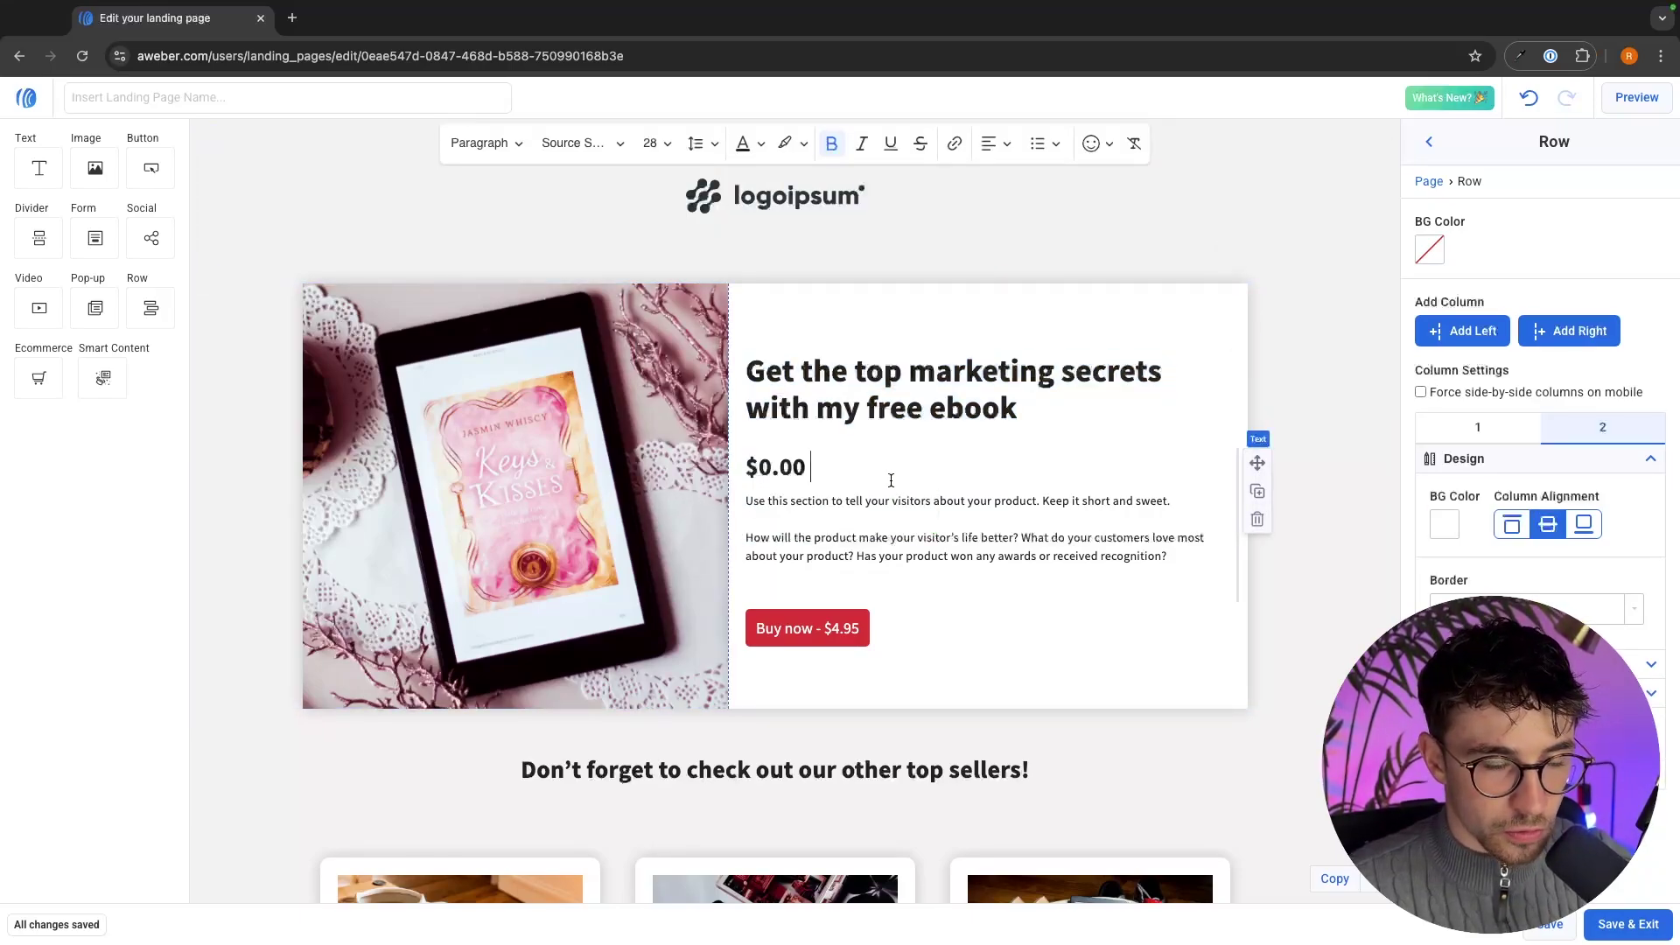
pyautogui.write('$')
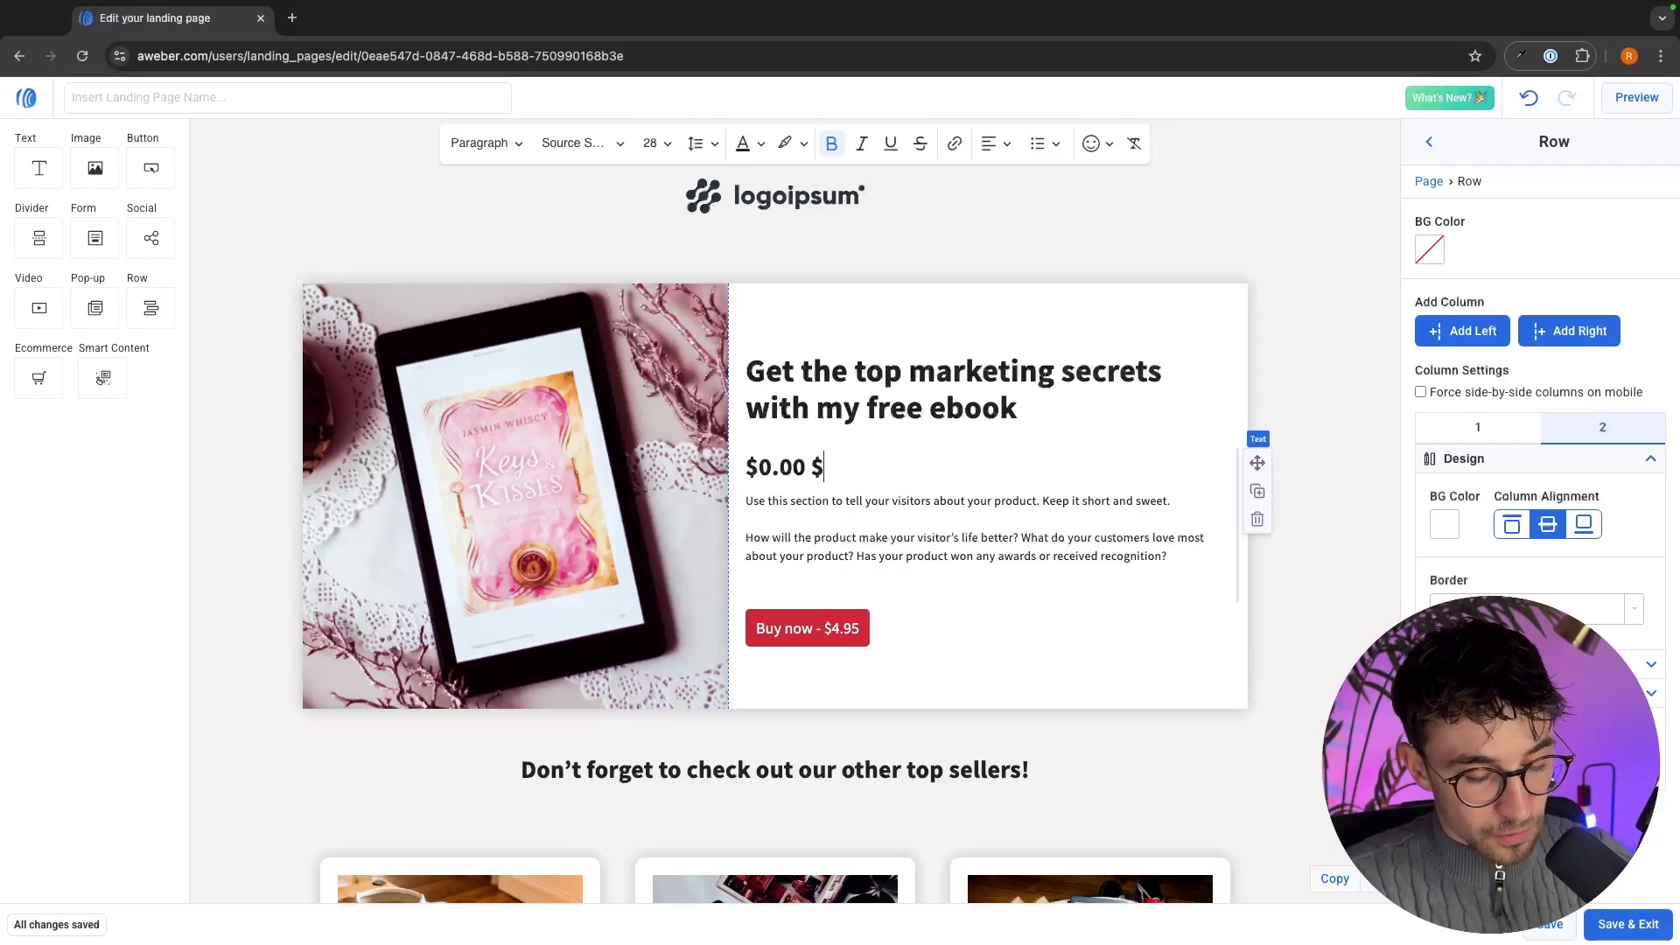
pyautogui.write('9.99')
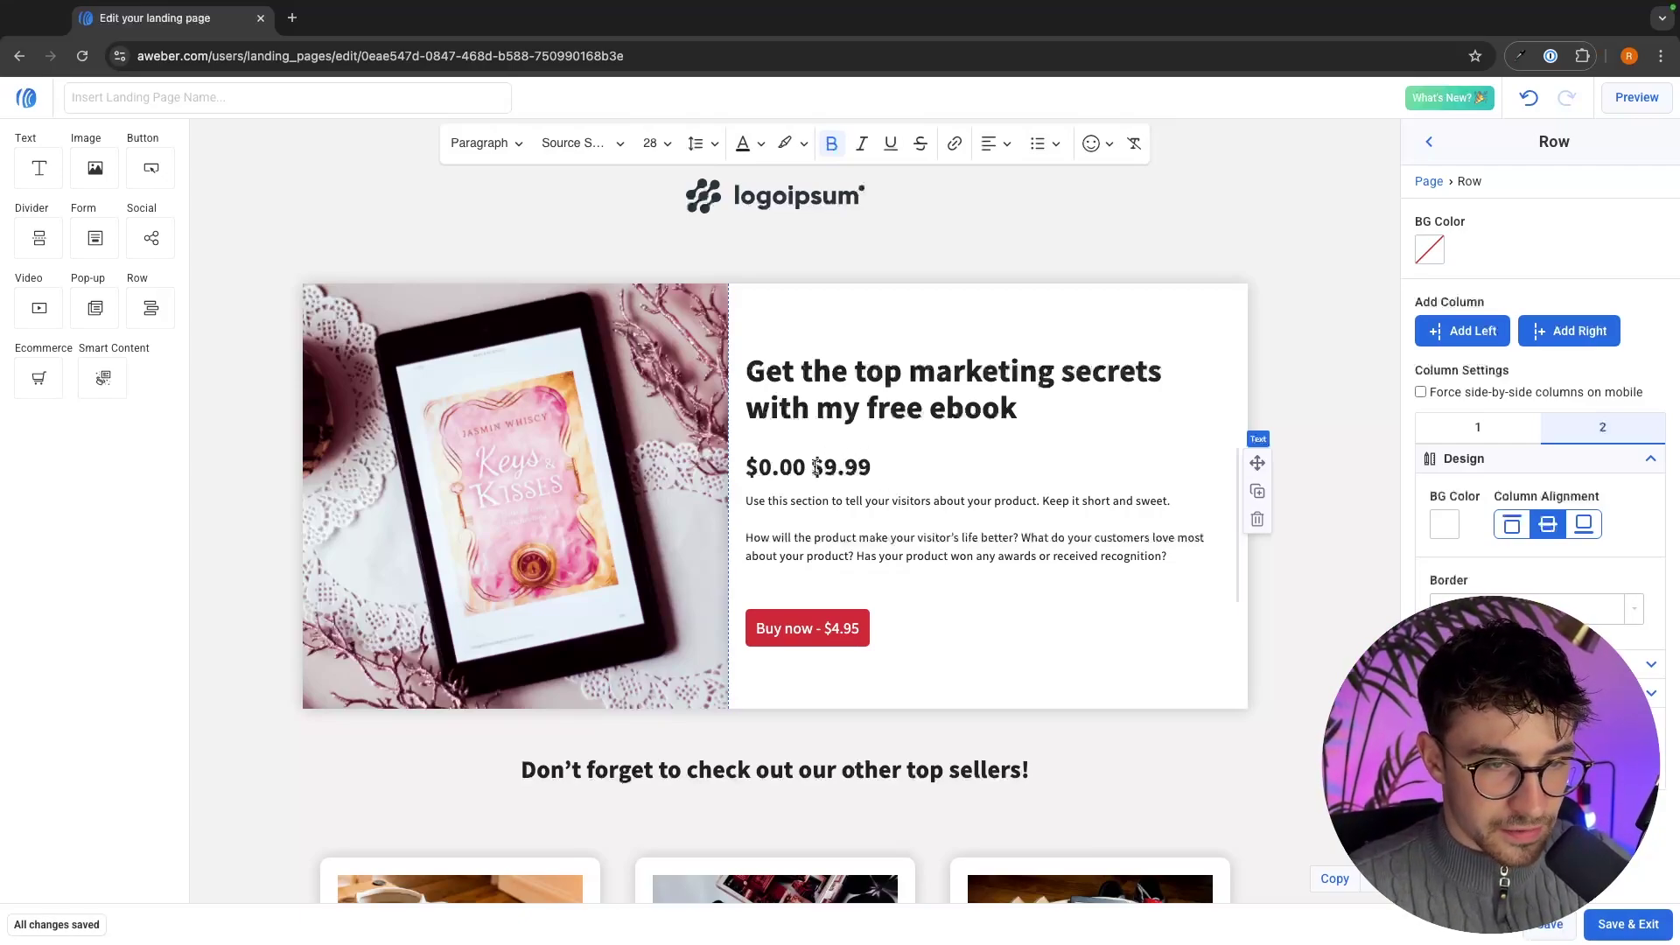
pyautogui.moveTo(810, 467); pyautogui.dragTo(923, 465)
pyautogui.click(920, 143)
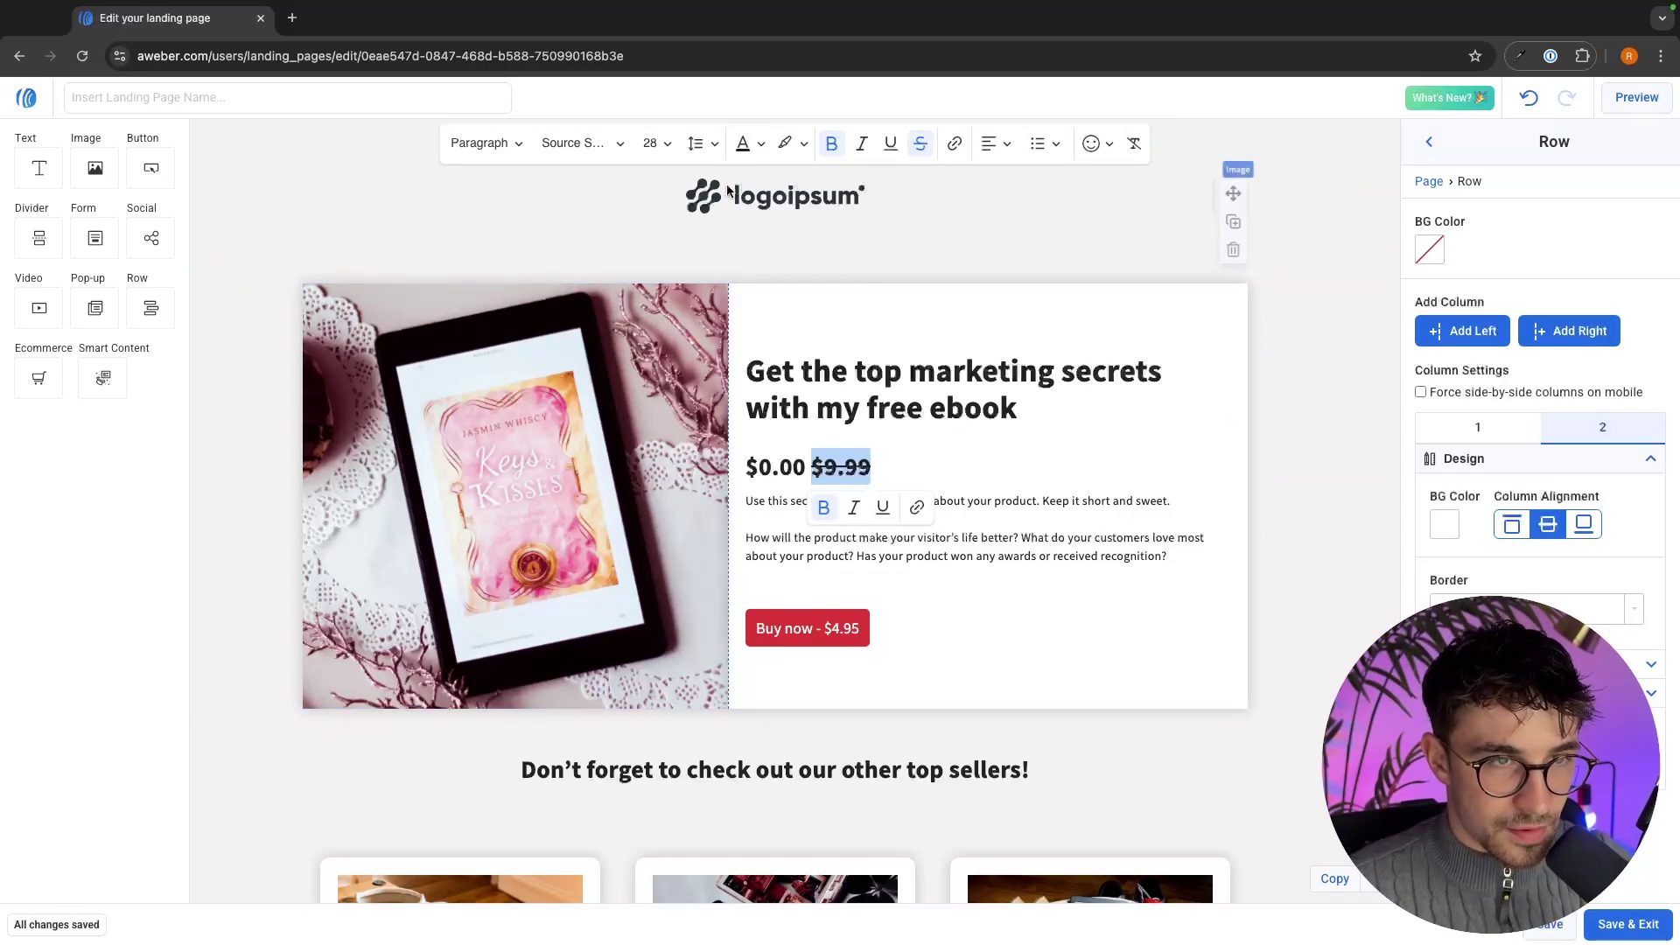
pyautogui.click(742, 144)
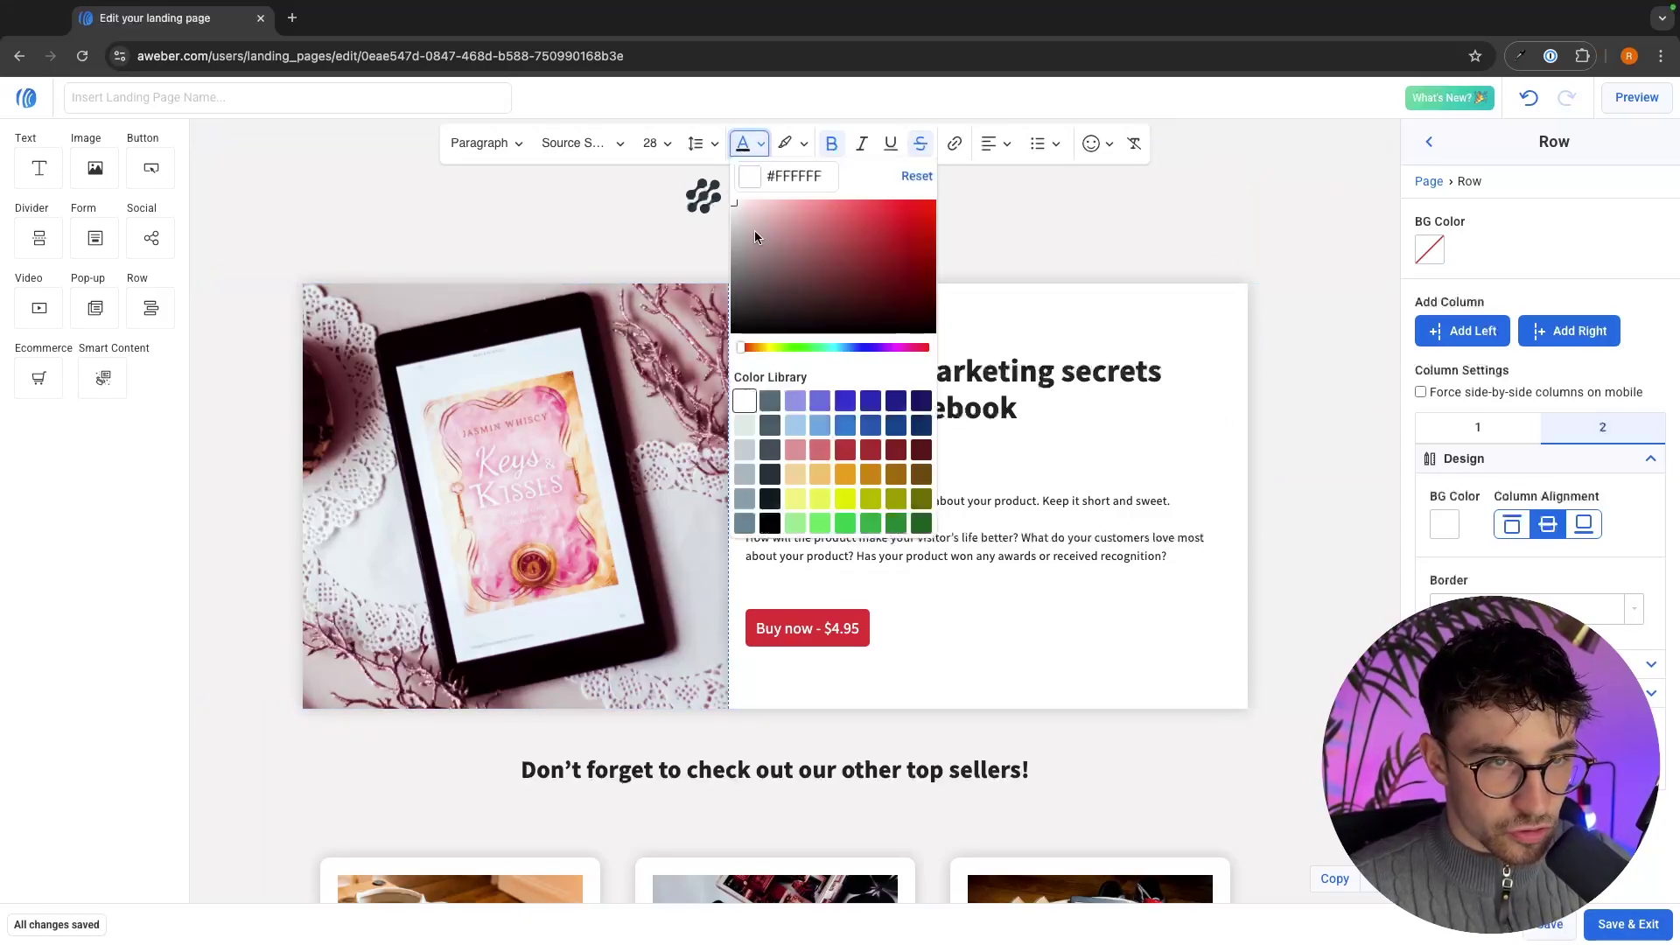
pyautogui.click(969, 192)
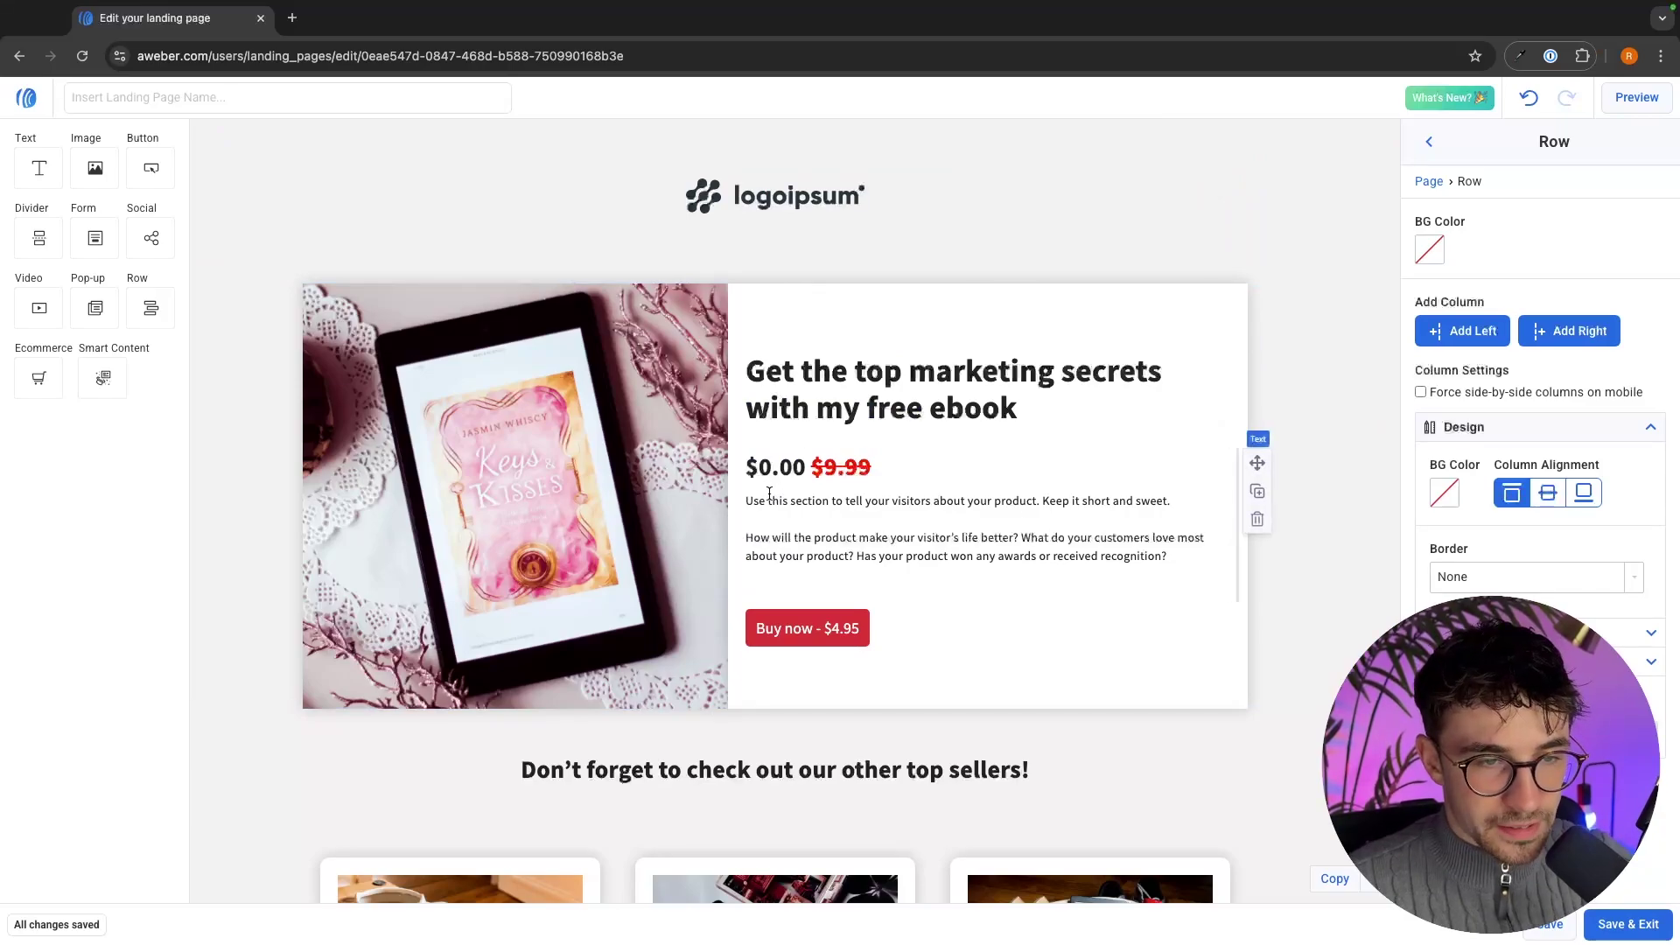
# Step: Replace both placeholder paragraphs with 'Learn the top marketing secrets...' about making your first $10,000 online
pyautogui.moveTo(748, 501); pyautogui.dragTo(1121, 589)
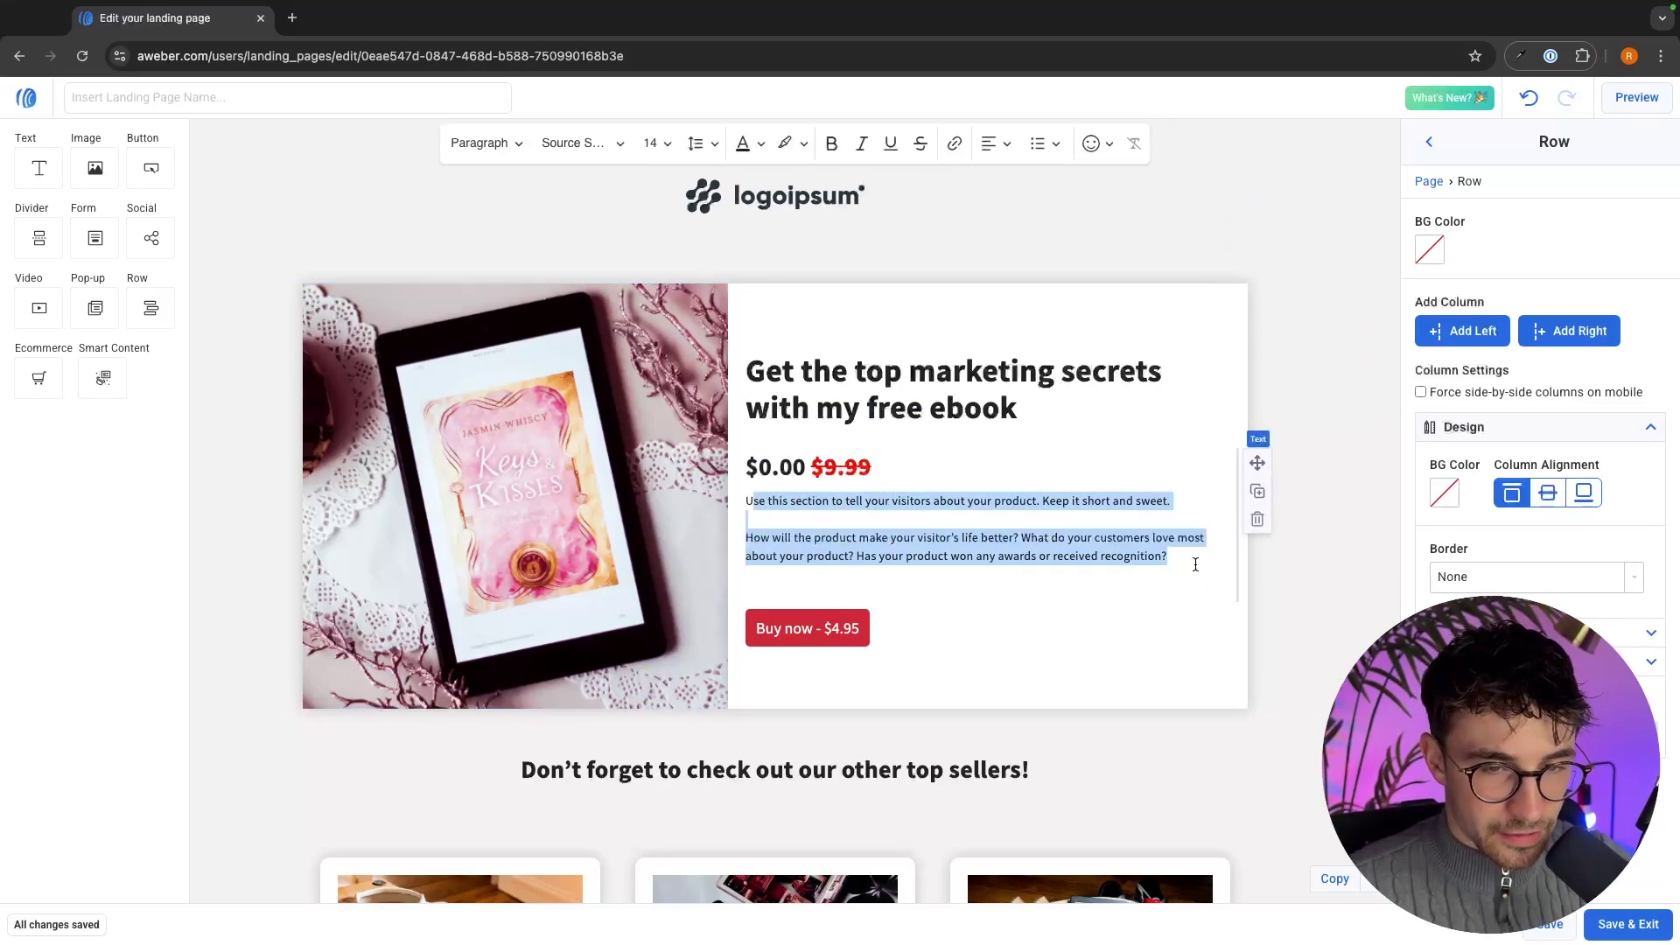
pyautogui.write('Learn the top marketing secrets and access knowledge that will take you step by step to making your first $10,000 online.')
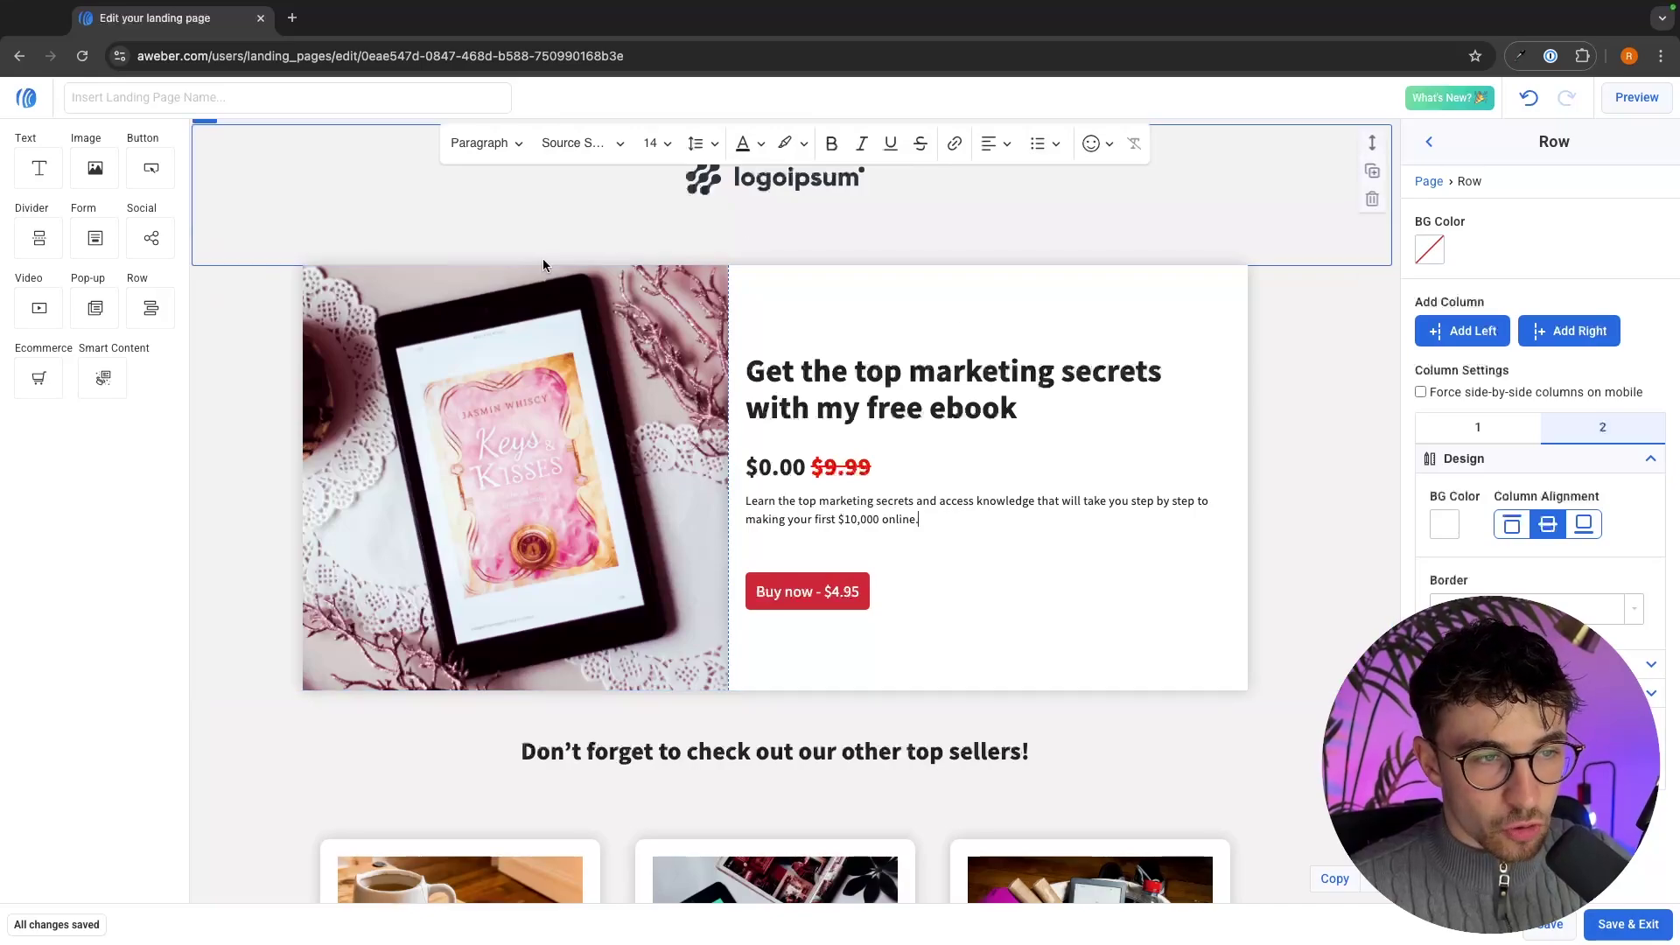
# Step: Upload the MARKETING STRATEGY book mockup from Downloads as the product image
pyautogui.click(489, 435)
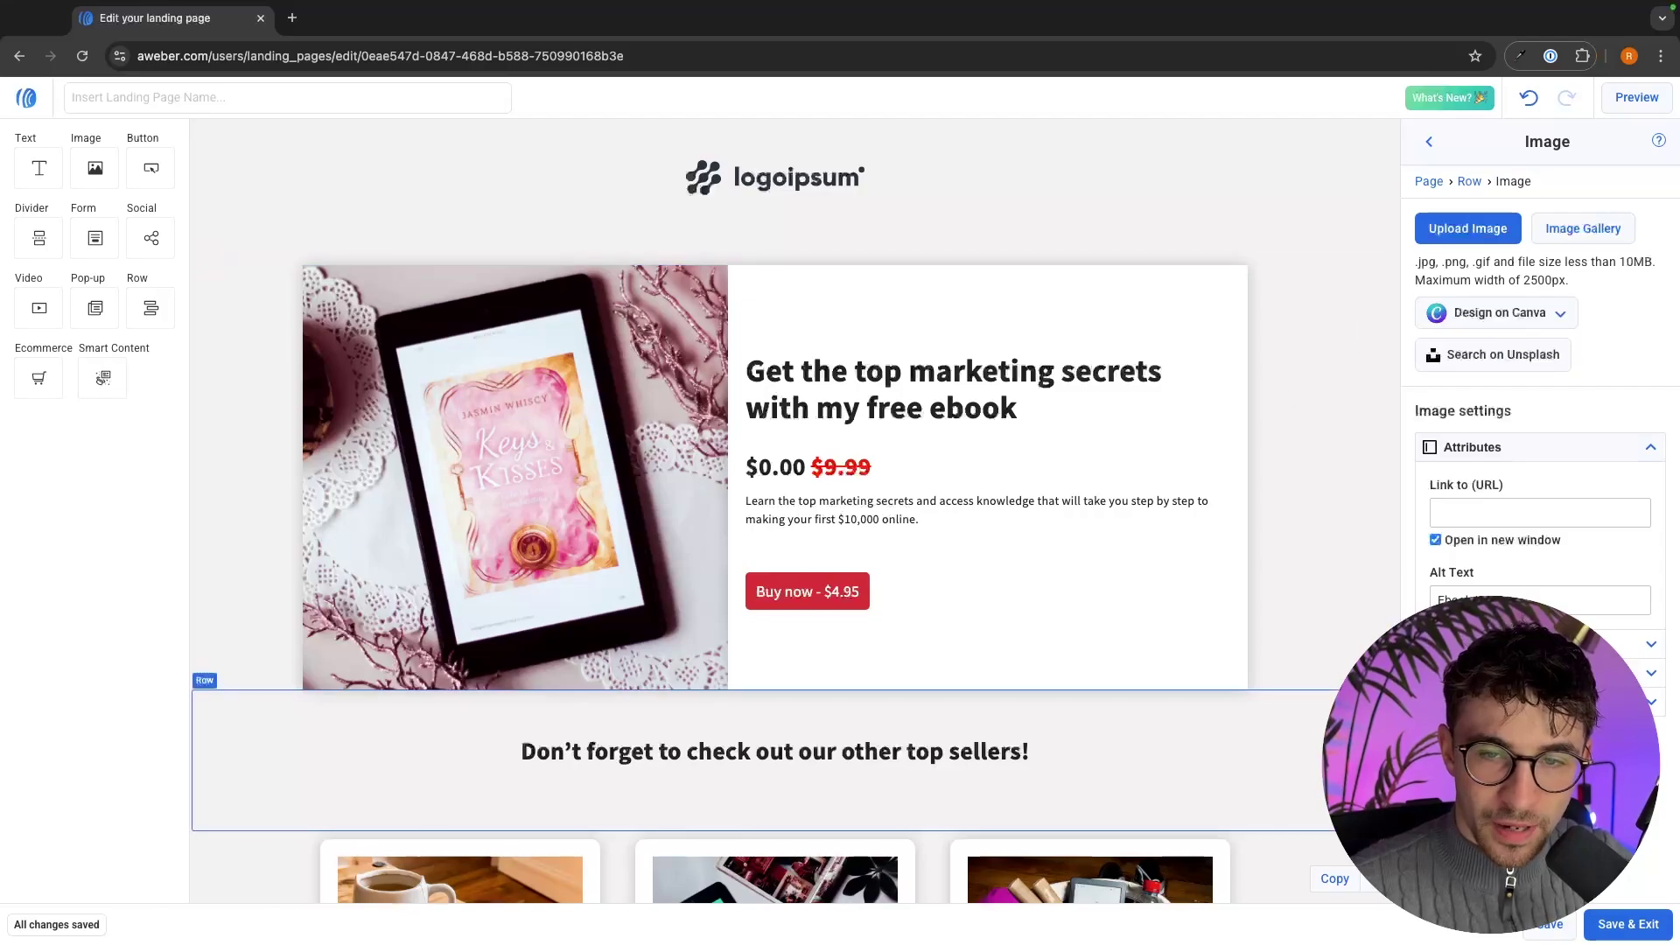
pyautogui.click(1440, 236)
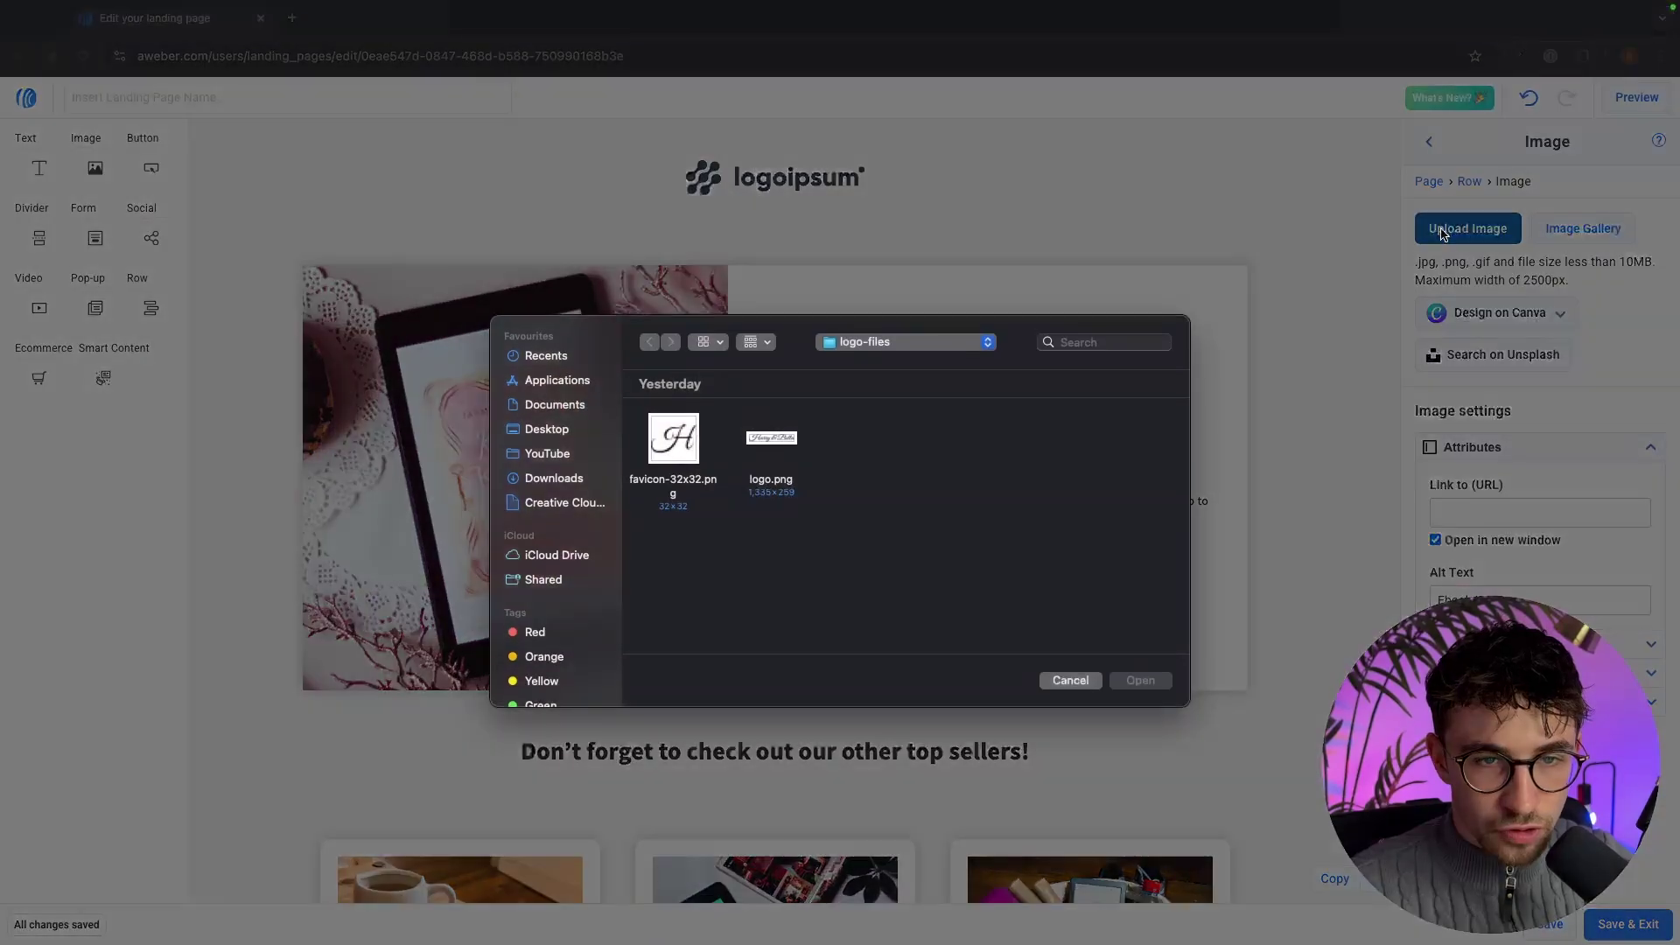
pyautogui.click(526, 476)
pyautogui.click(1086, 342)
pyautogui.write('book')
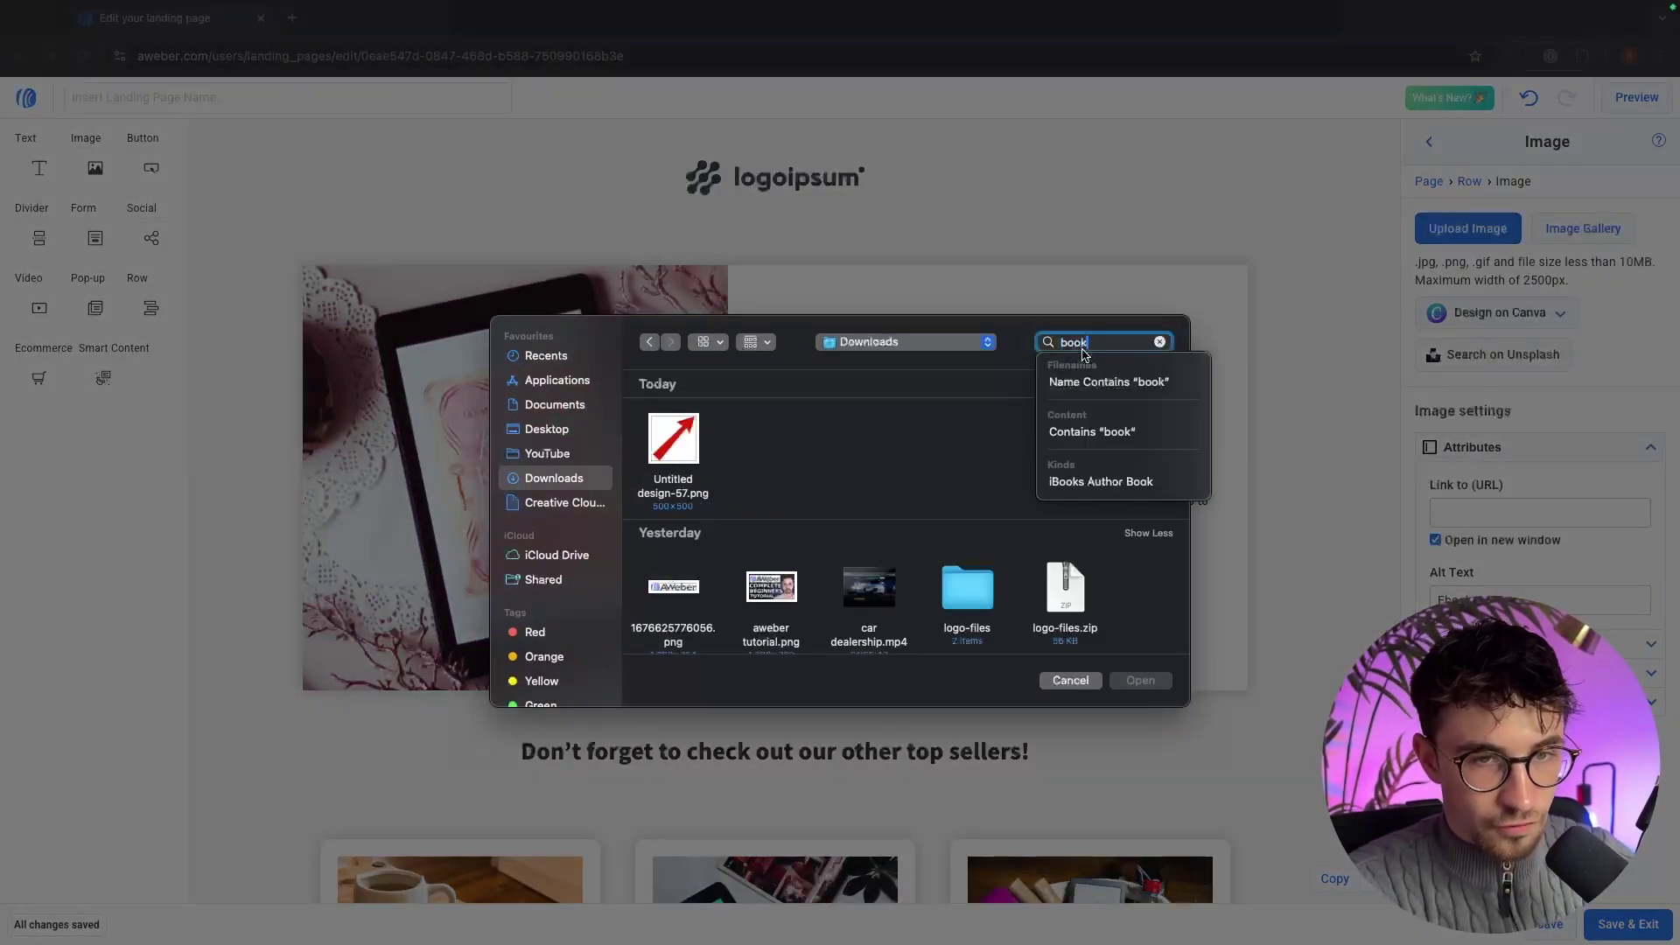
pyautogui.press('Return')
pyautogui.click(1160, 342)
pyautogui.doubleClick(677, 446)
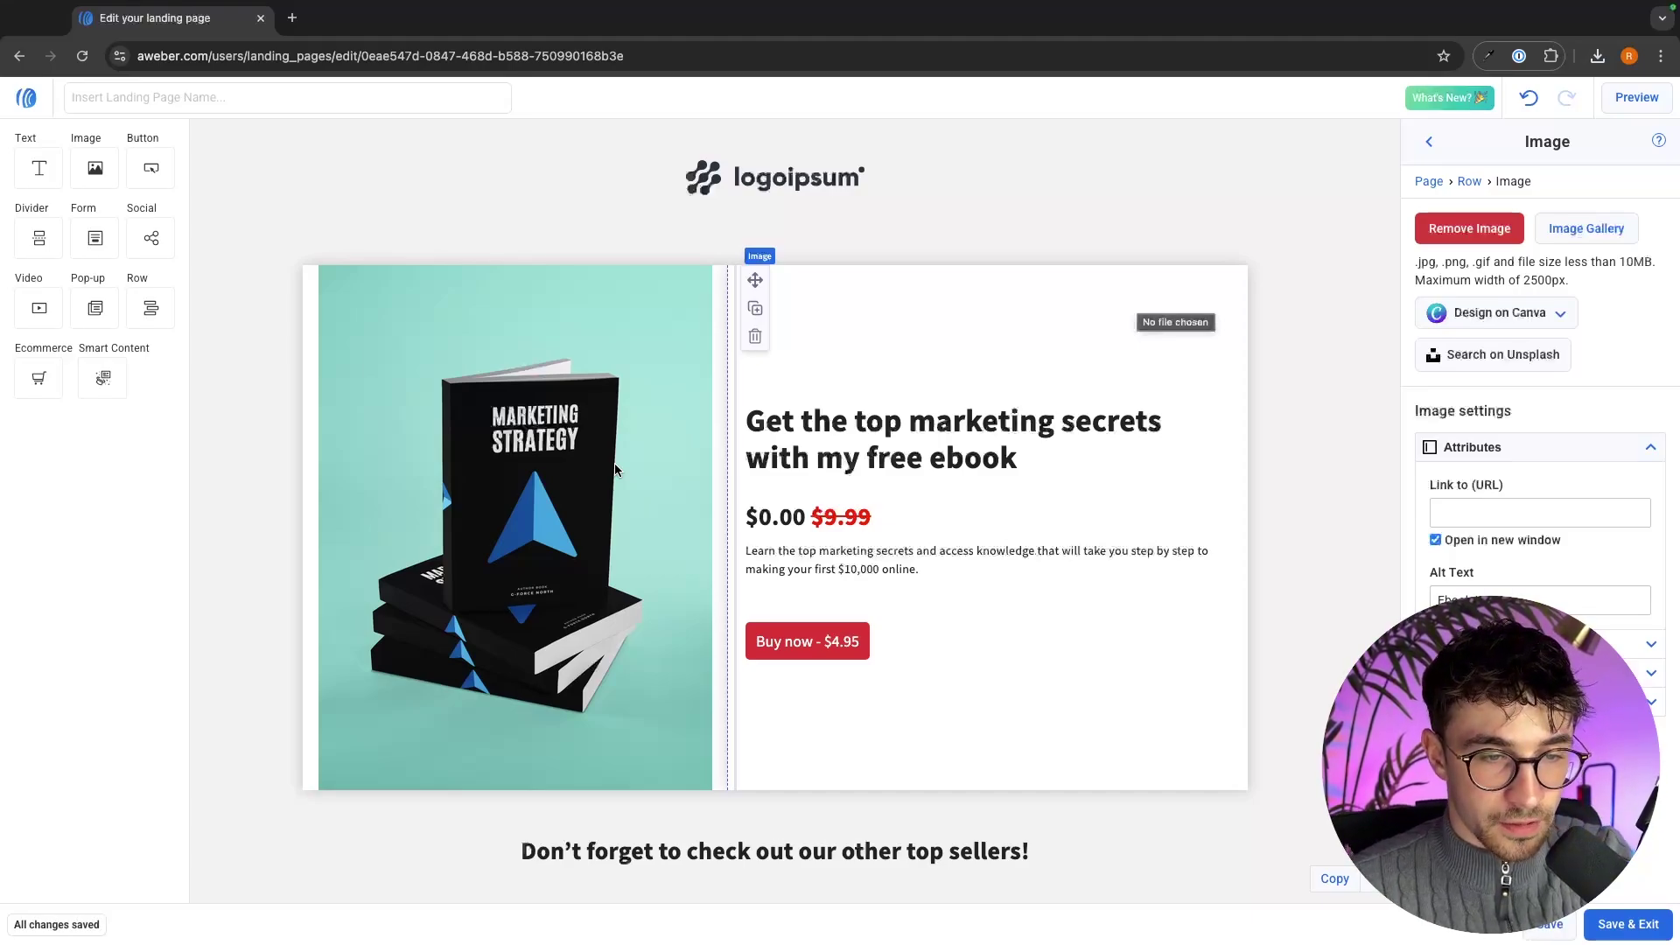
pyautogui.click(737, 178)
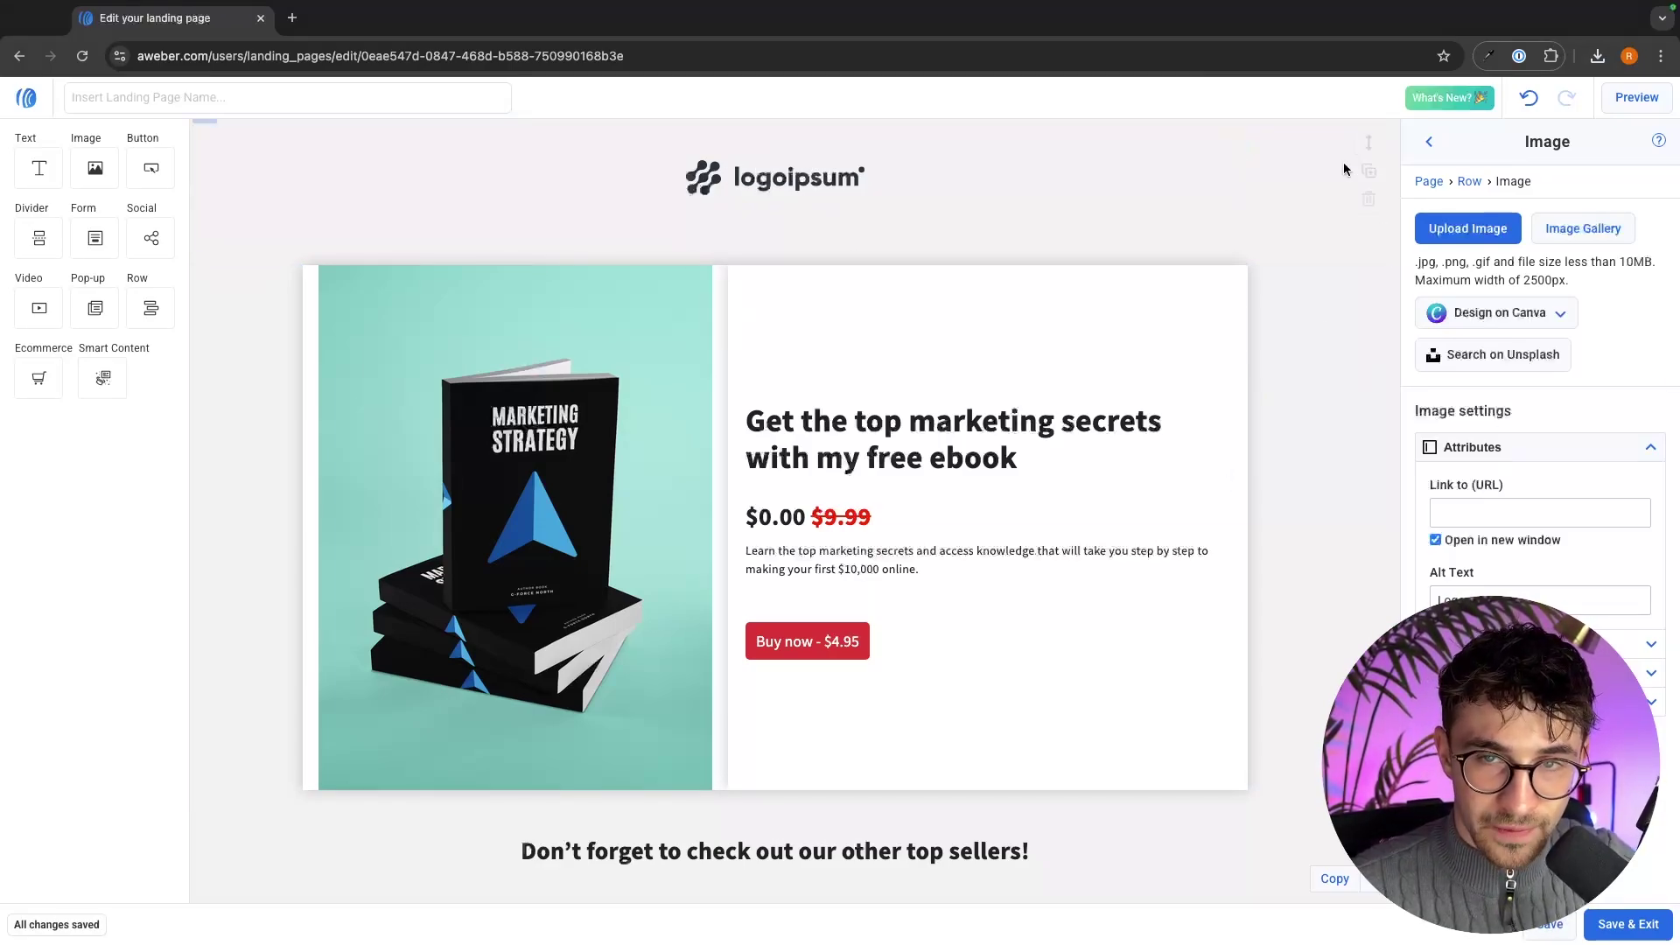
# Step: Upload the blue arrow logo PNG from YouTube > Effects in place of the logoipsum logo
pyautogui.click(1485, 229)
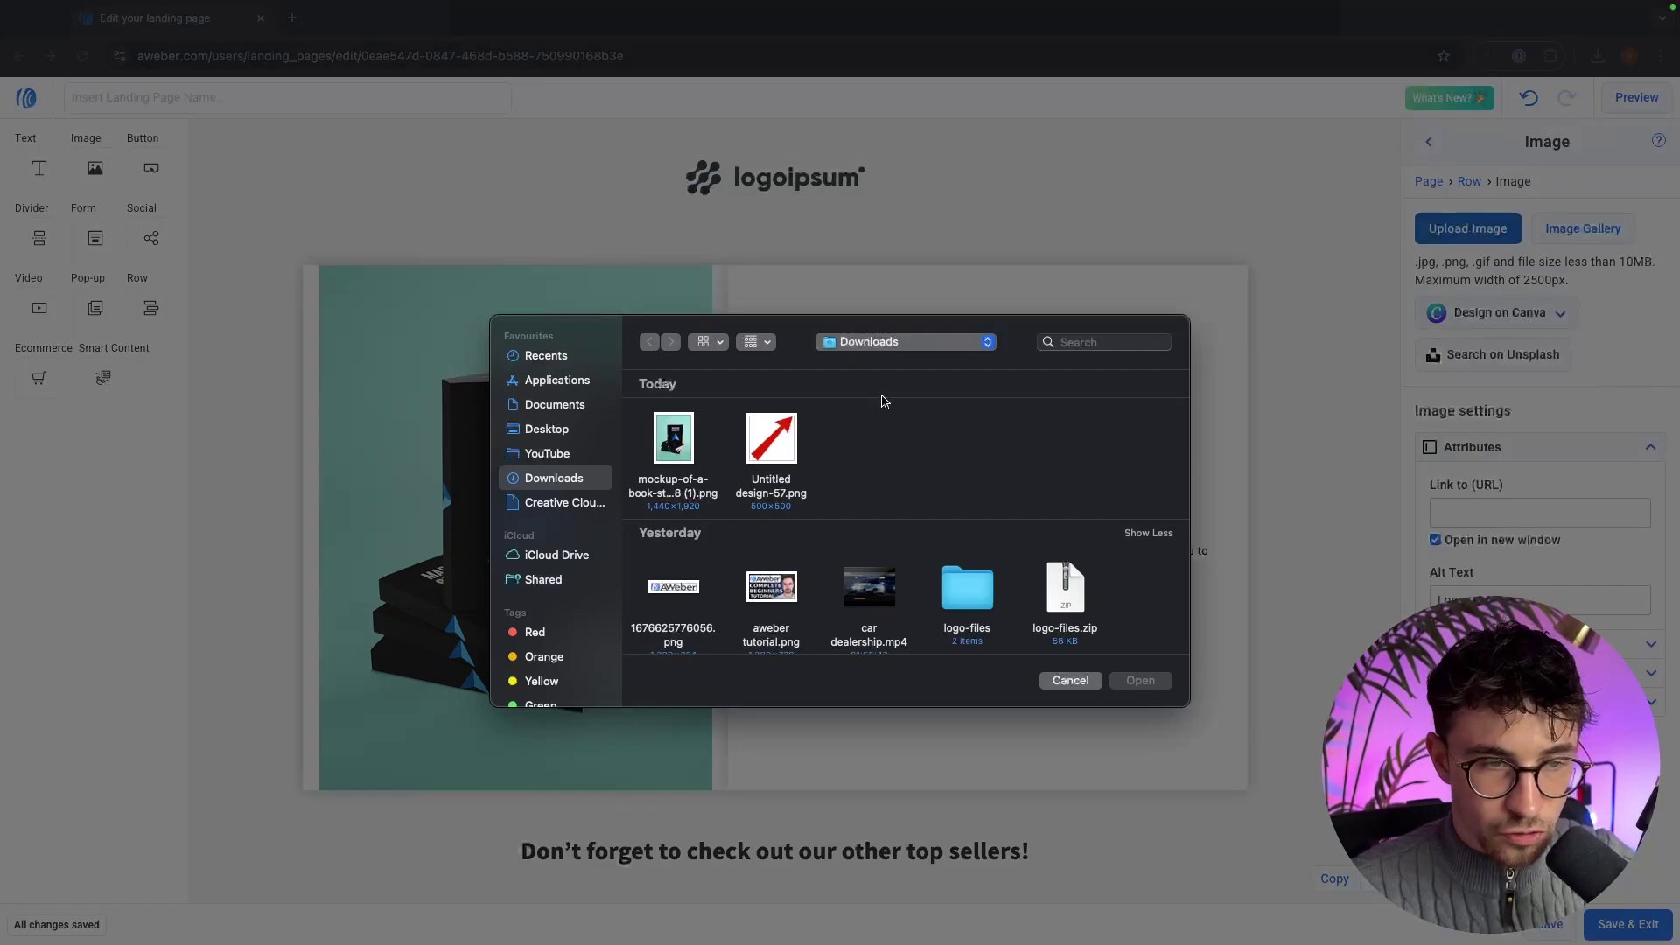
pyautogui.click(548, 454)
pyautogui.scroll(-5, 752, 517)
pyautogui.doubleClick(678, 565)
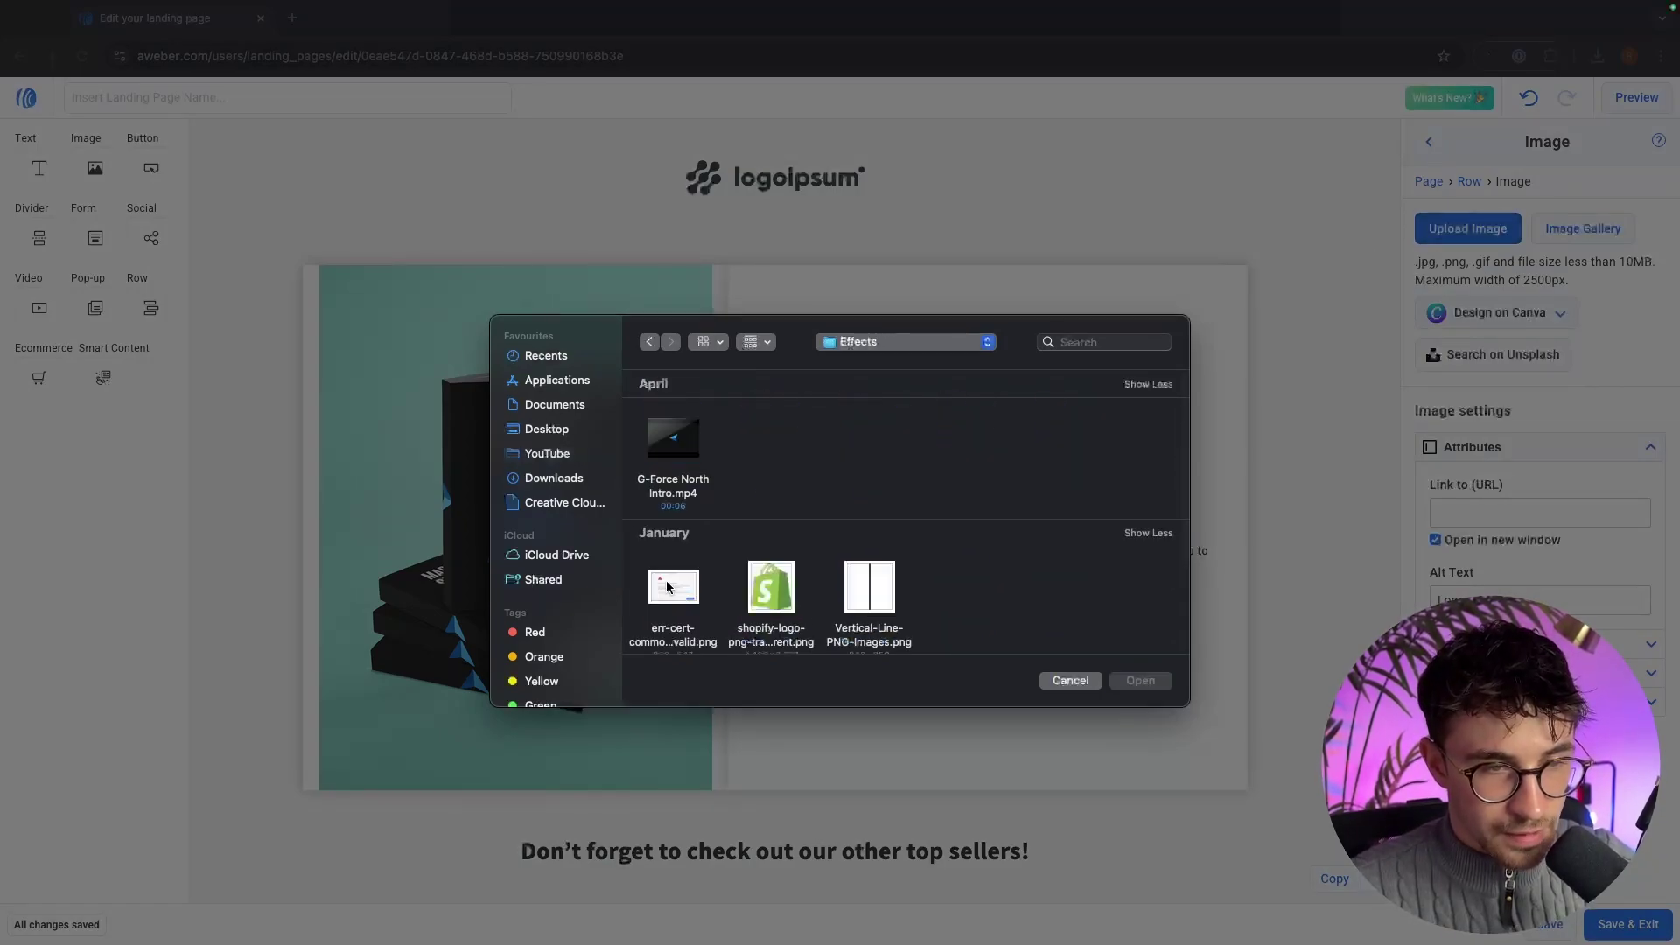
pyautogui.scroll(-3, 776, 525)
pyautogui.doubleClick(870, 573)
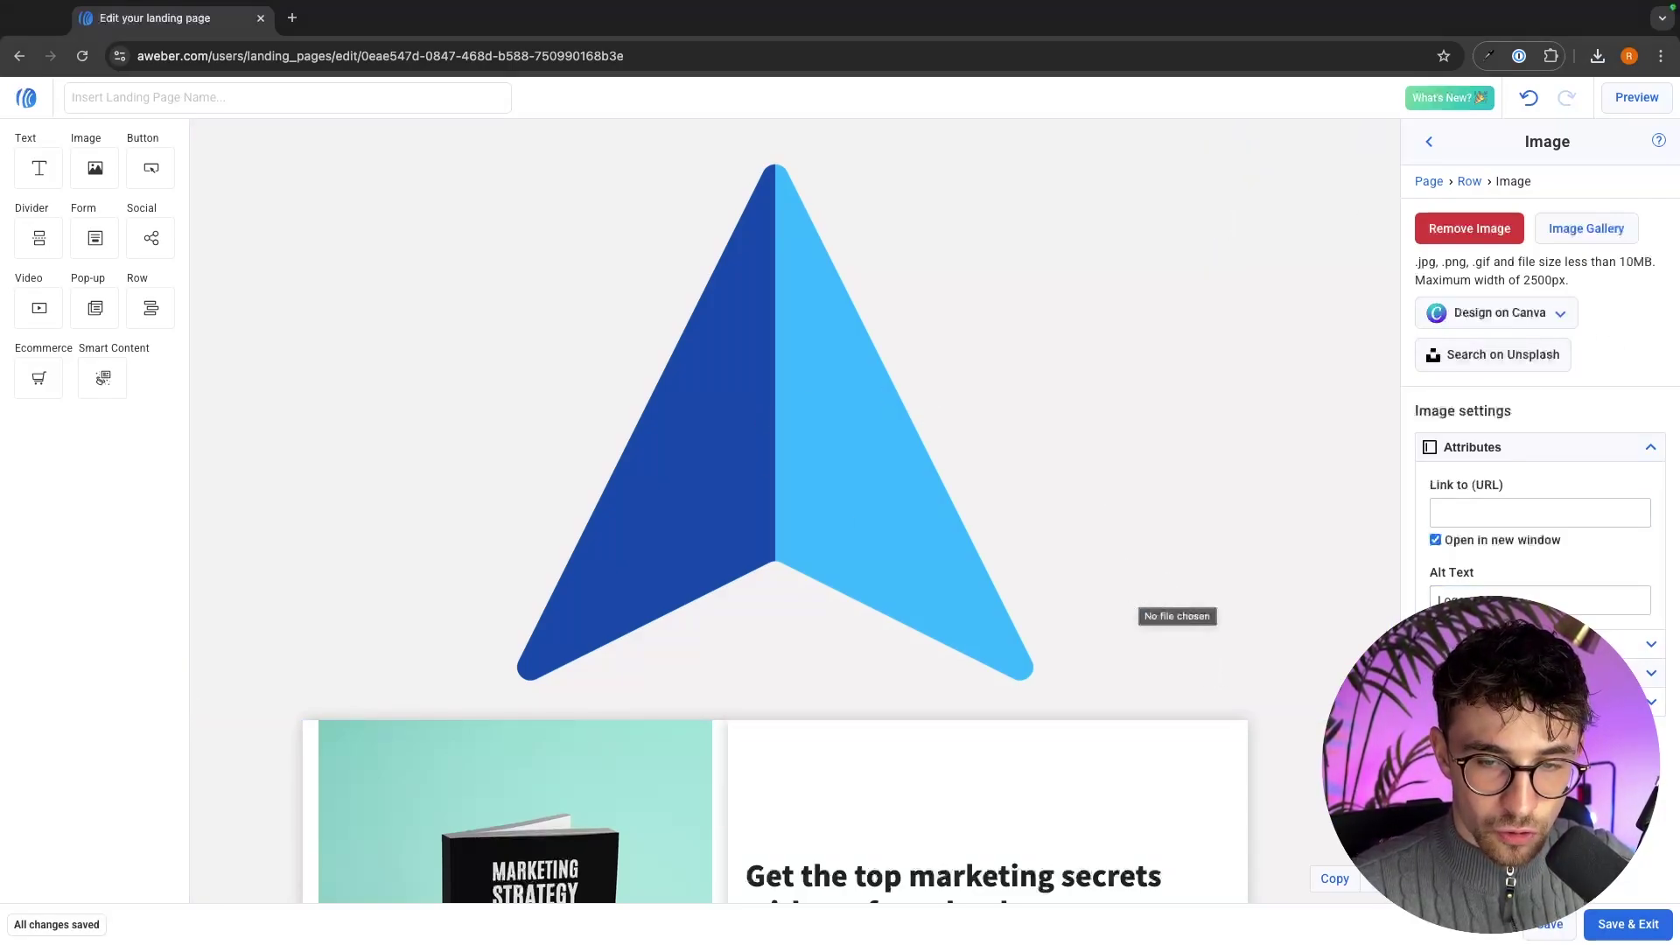
# Step: Shrink the arrow logo to roughly 154 × 154 pixels
pyautogui.click(1567, 673)
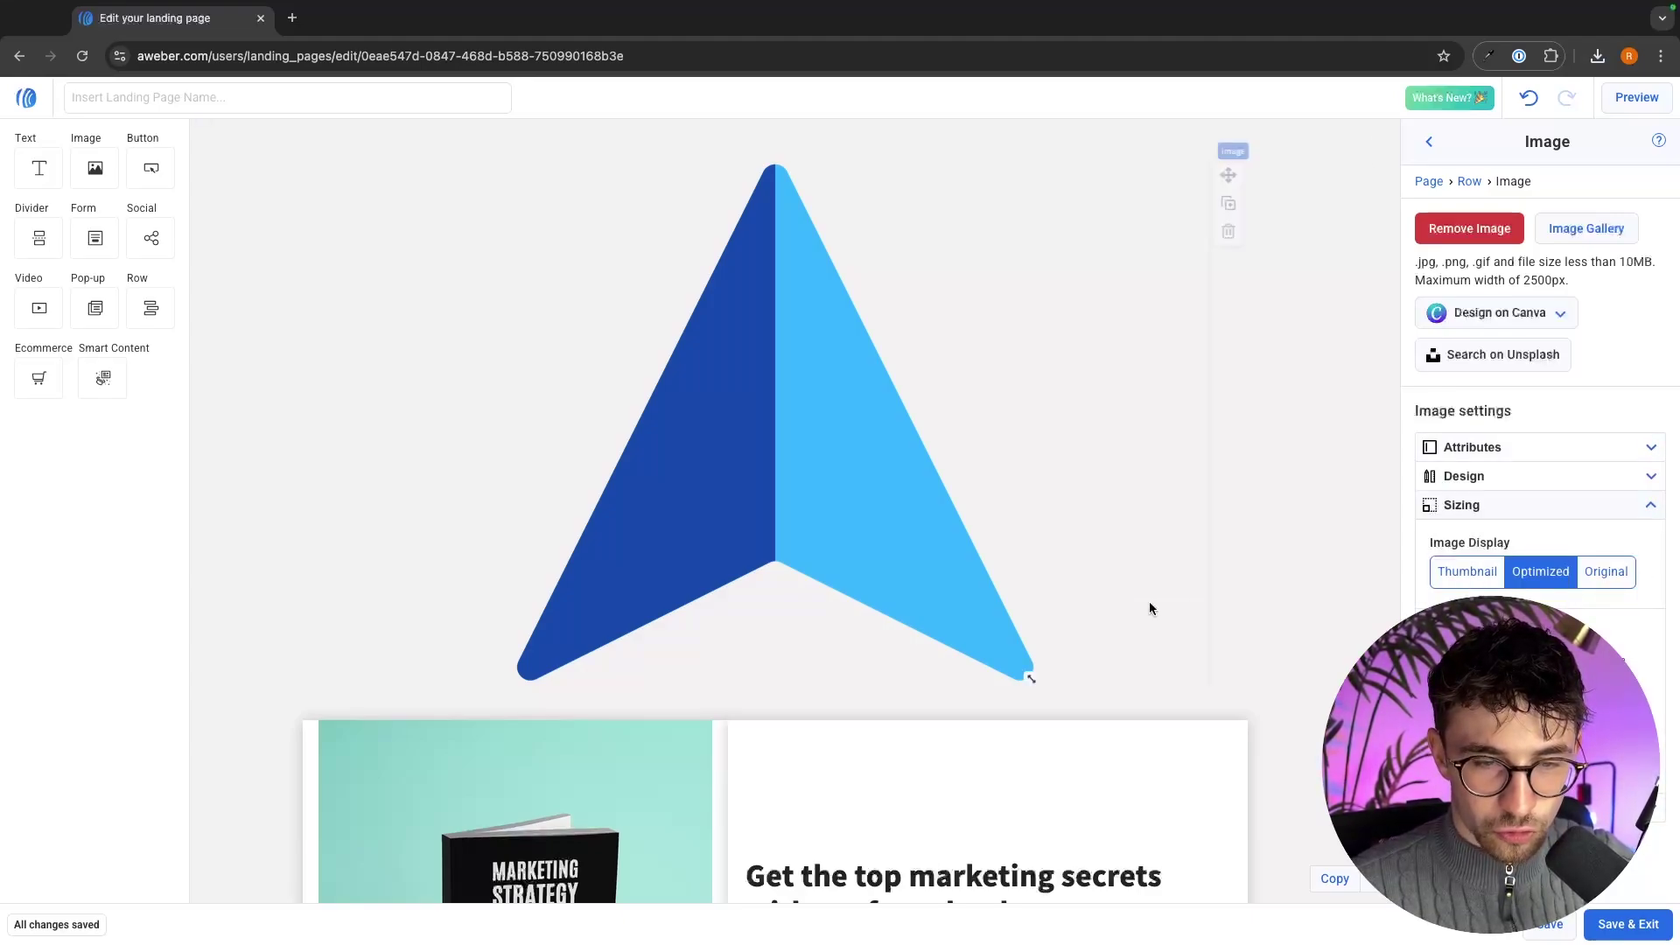
pyautogui.moveTo(1031, 679); pyautogui.dragTo(964, 409)
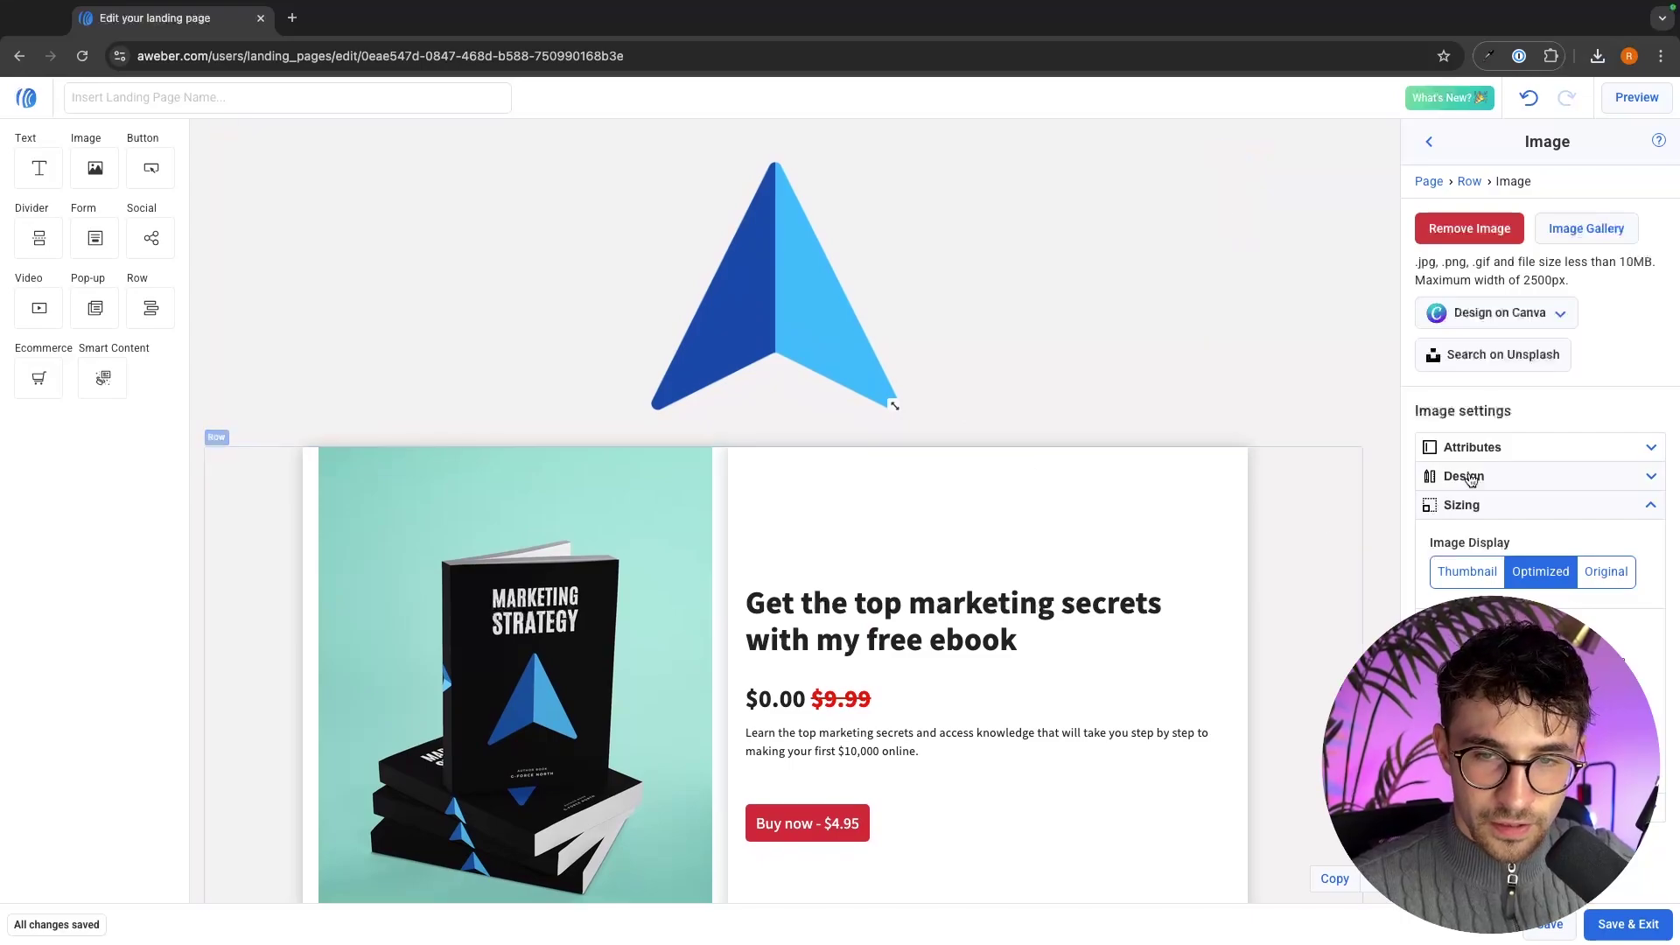
pyautogui.click(1515, 458)
pyautogui.click(1515, 458)
pyautogui.click(1517, 479)
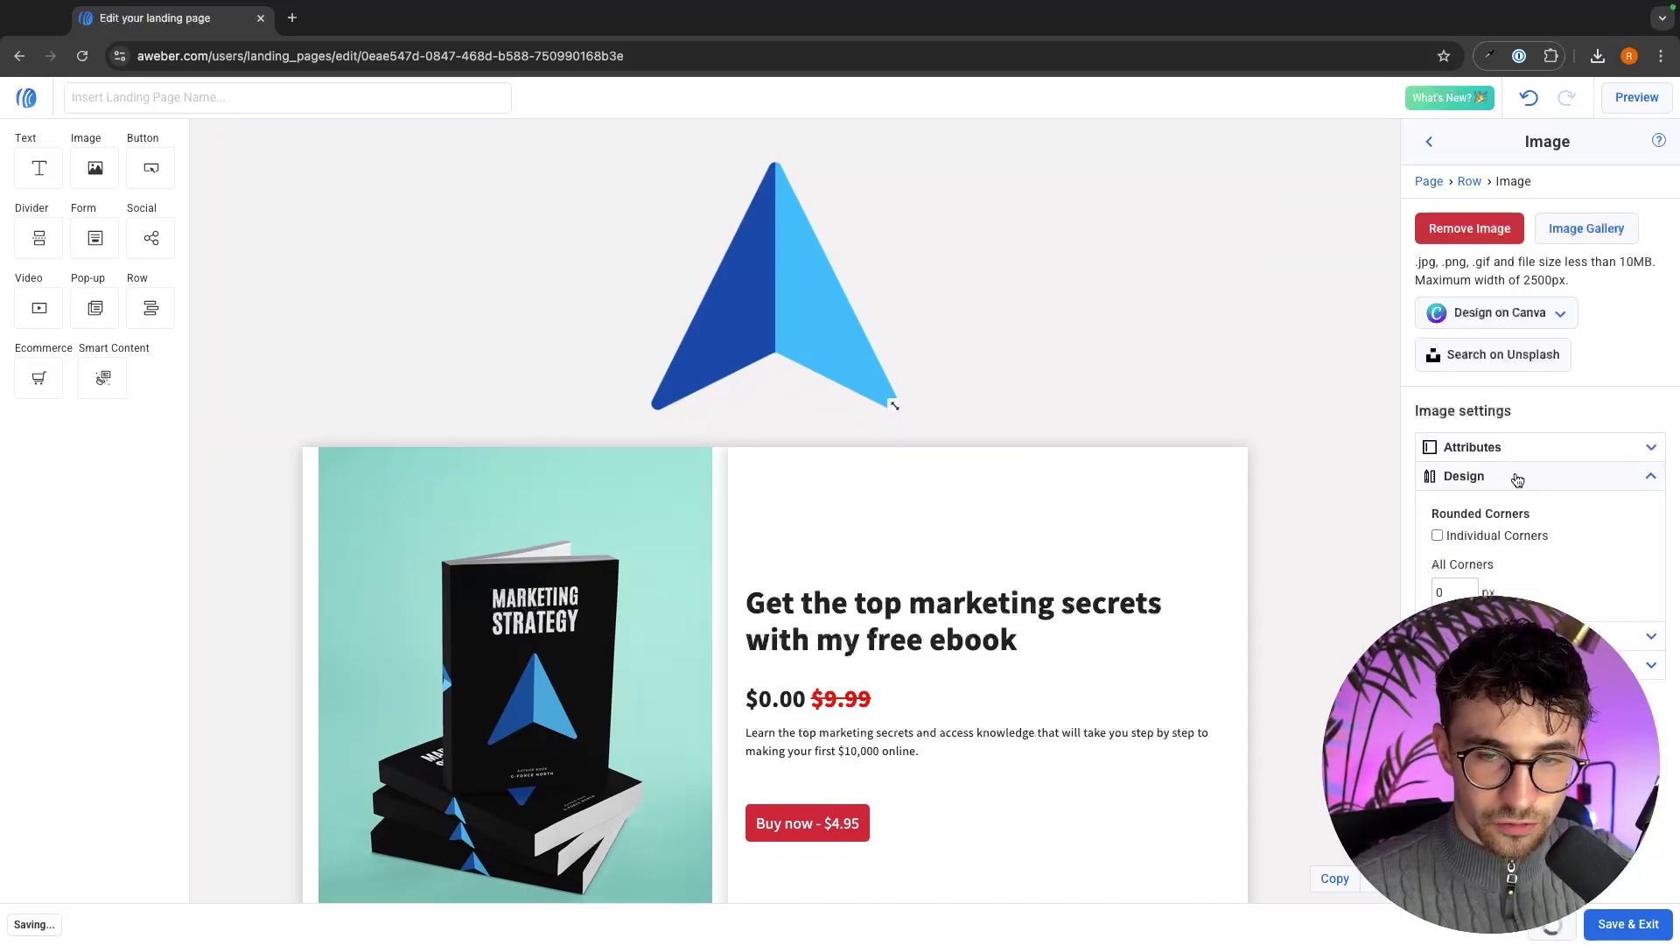
pyautogui.click(1516, 478)
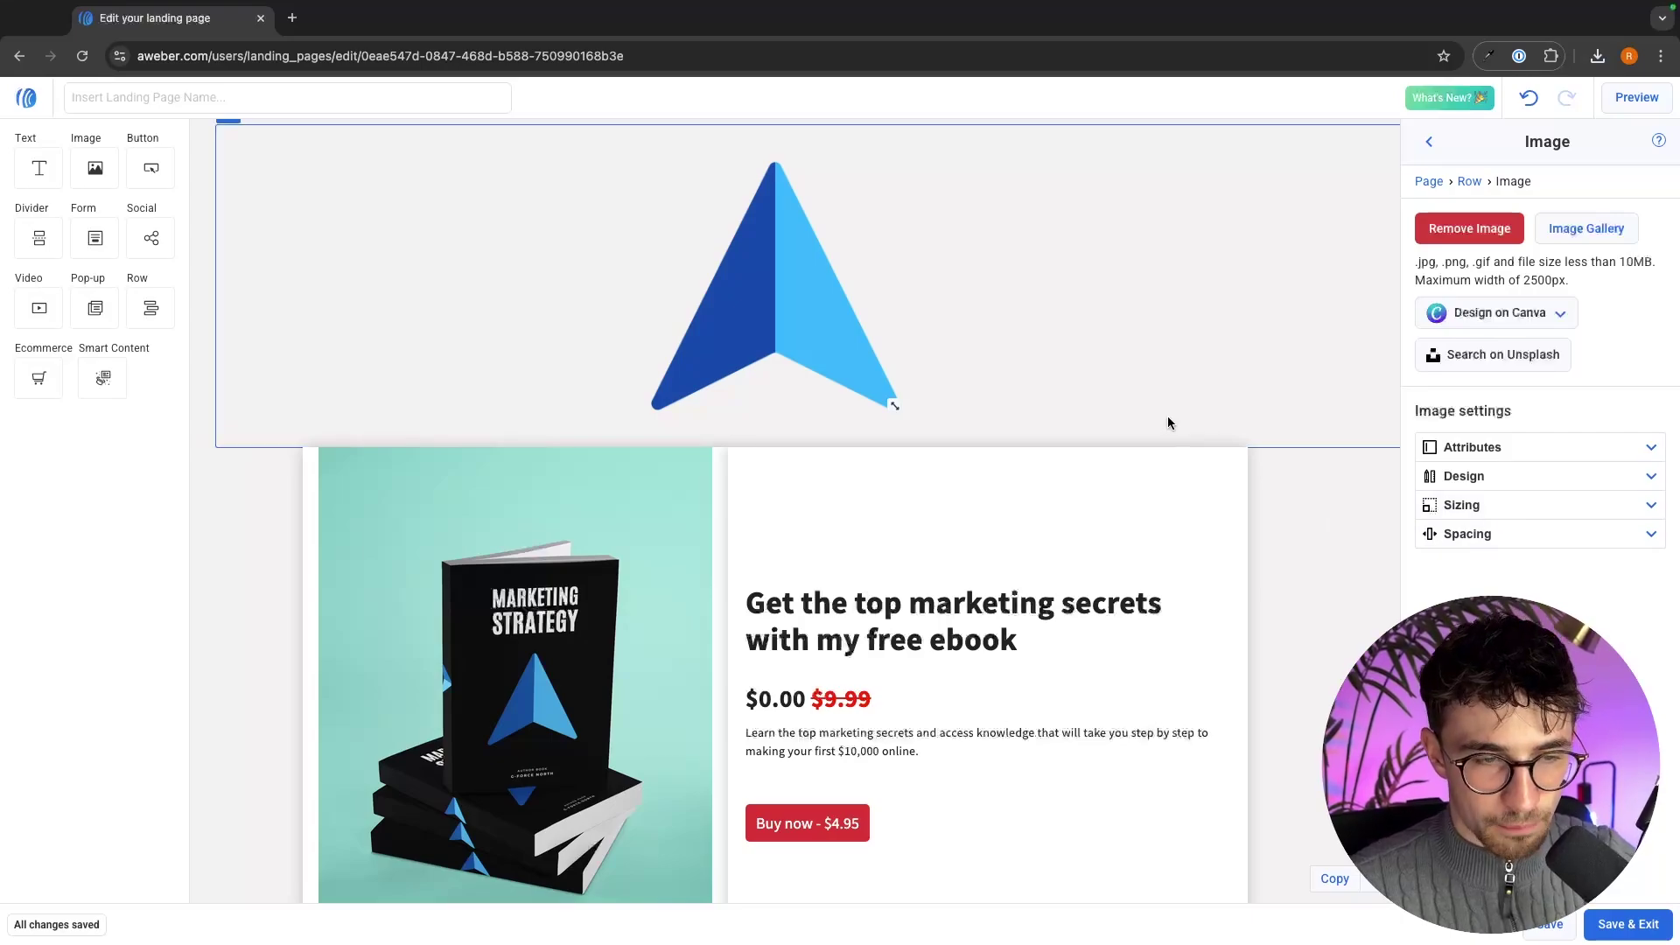
pyautogui.moveTo(890, 402); pyautogui.dragTo(840, 282)
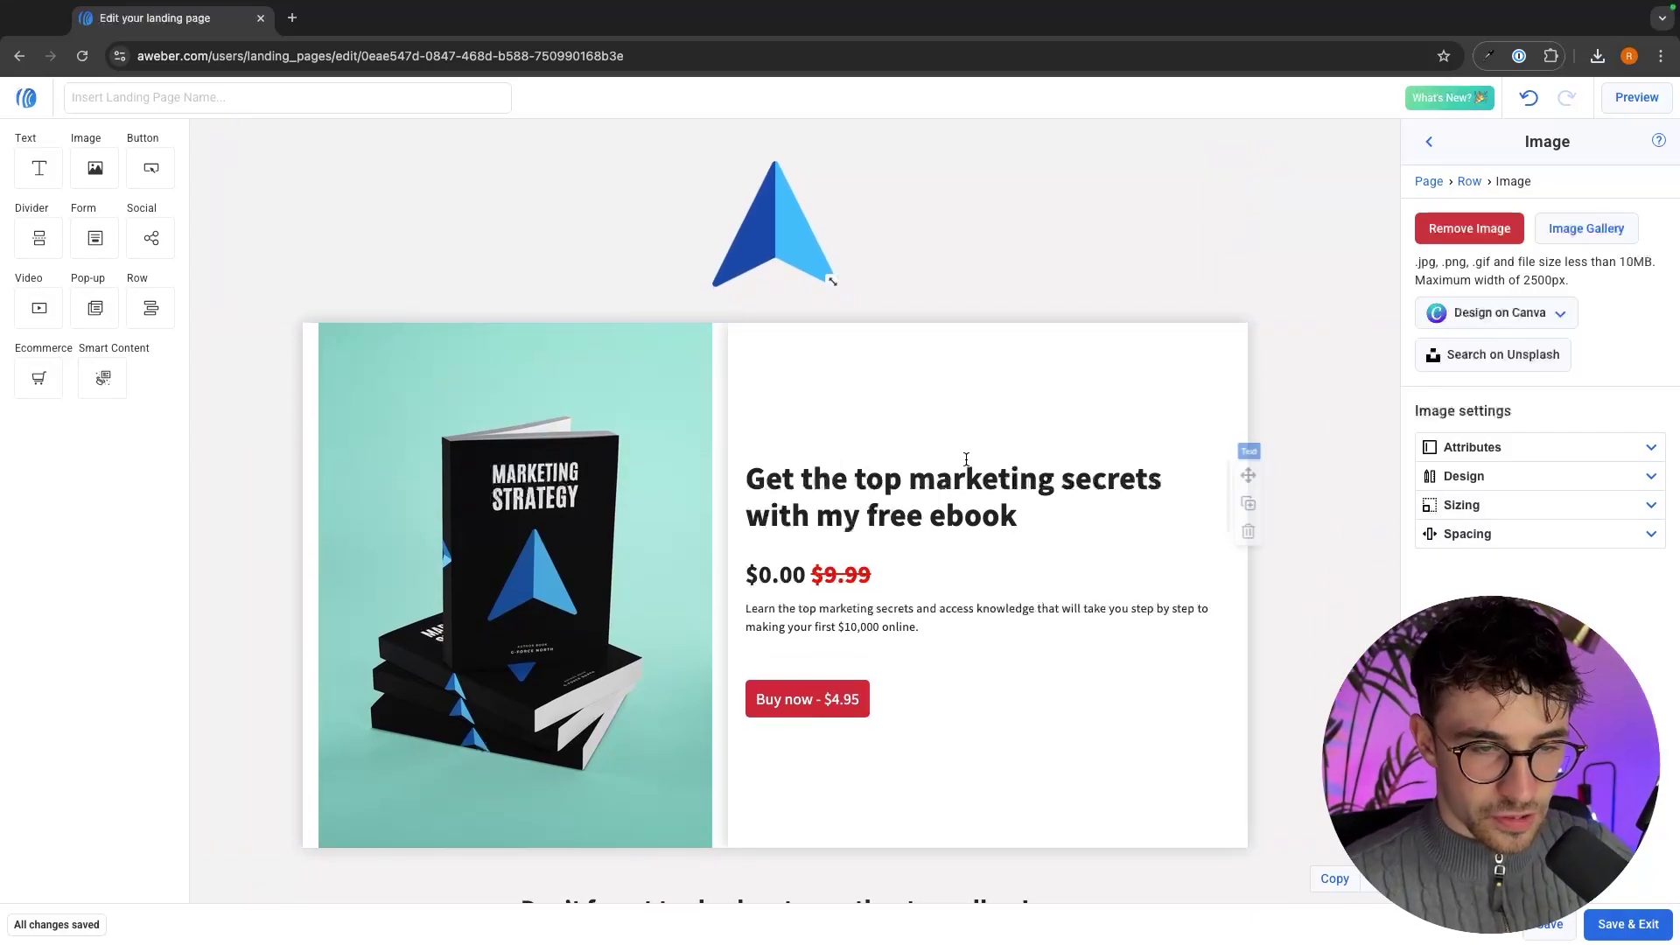
# Step: Add an Ecommerce Buy block below Buy now and delete the extra duplicate block
pyautogui.click(982, 484)
pyautogui.click(809, 642)
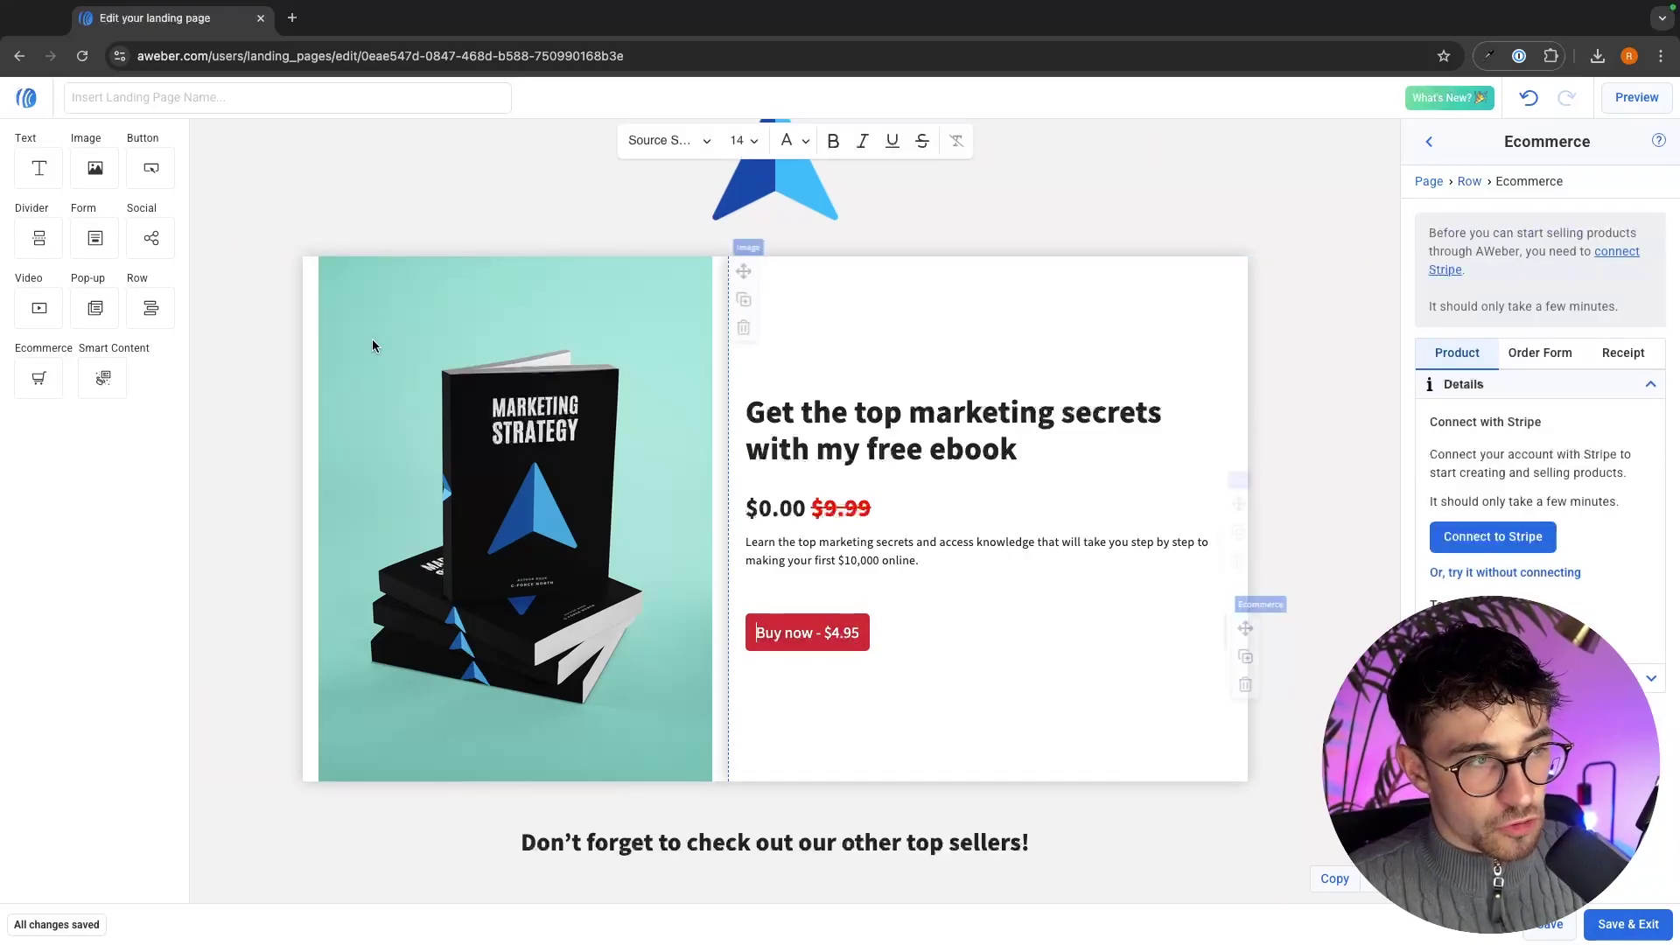
pyautogui.moveTo(39, 379); pyautogui.dragTo(884, 623)
pyautogui.click(774, 664)
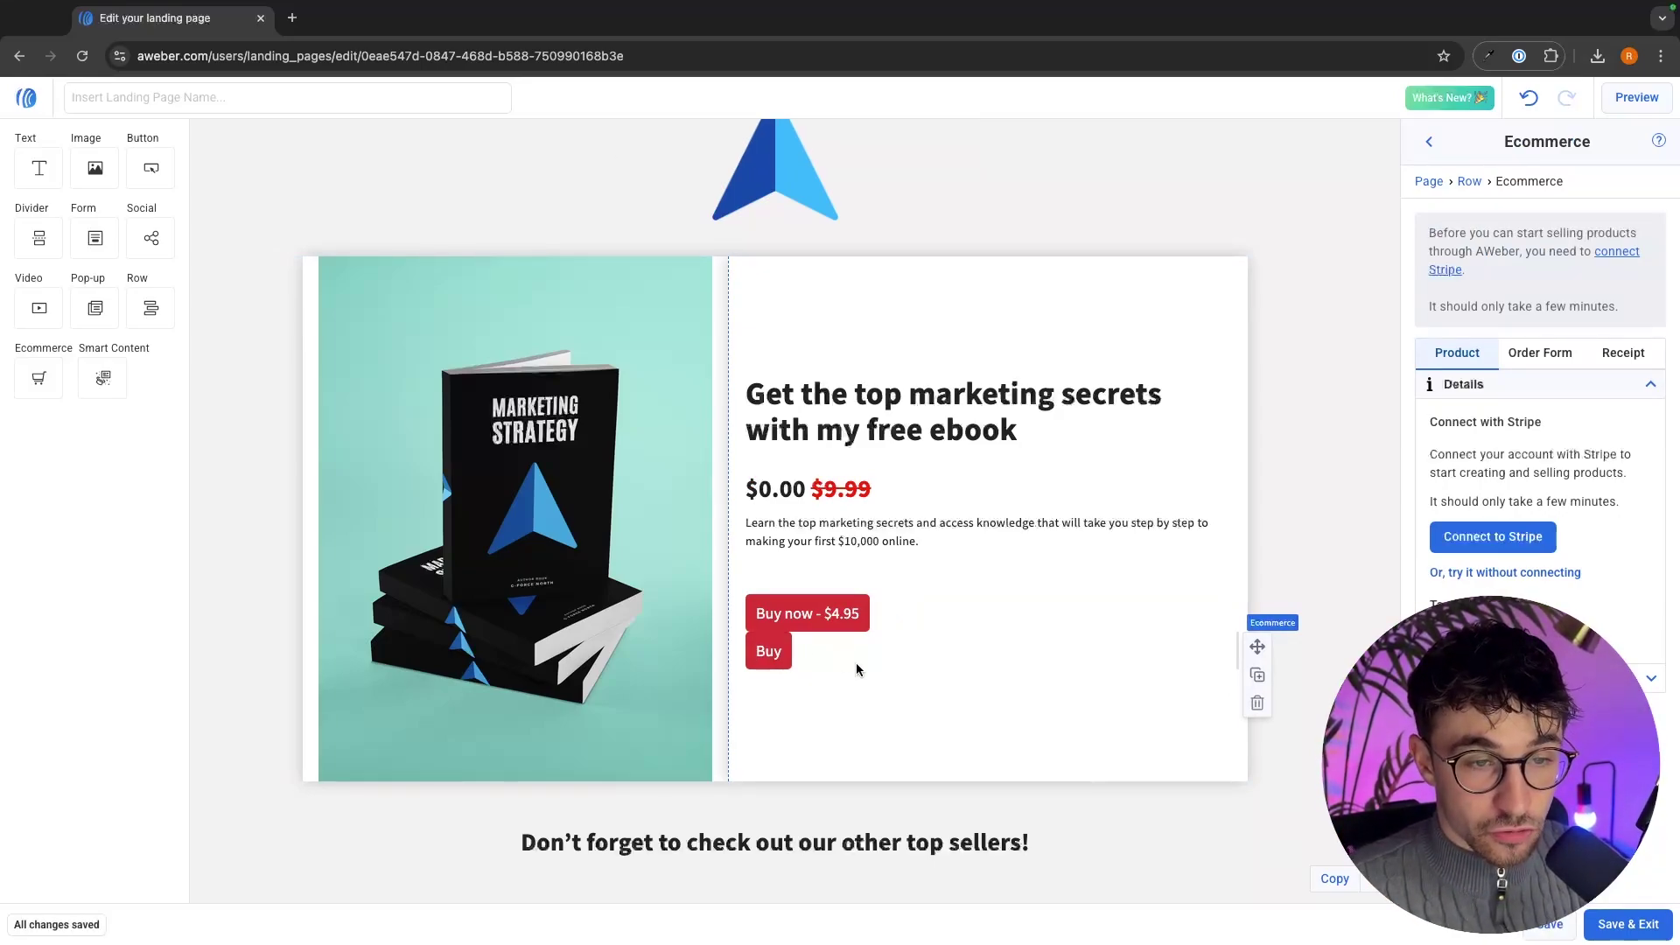
pyautogui.moveTo(39, 378); pyautogui.dragTo(797, 612)
pyautogui.click(770, 649)
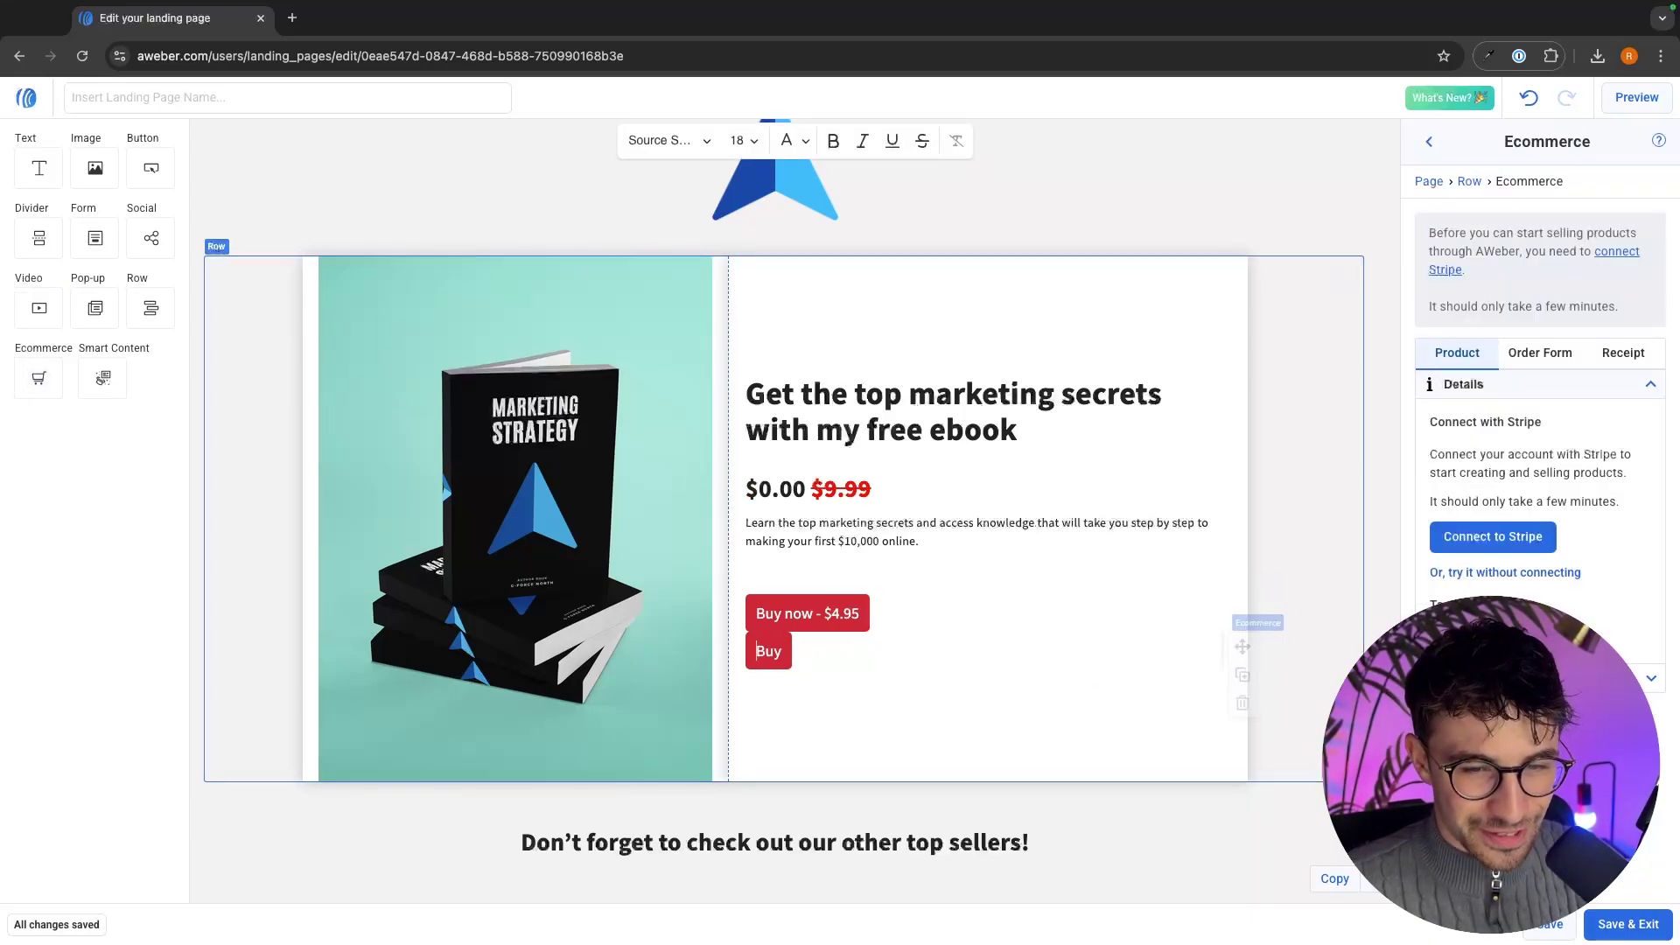
pyautogui.click(1258, 702)
# Step: Select the Buy now button and start connecting a Stripe account
pyautogui.click(830, 636)
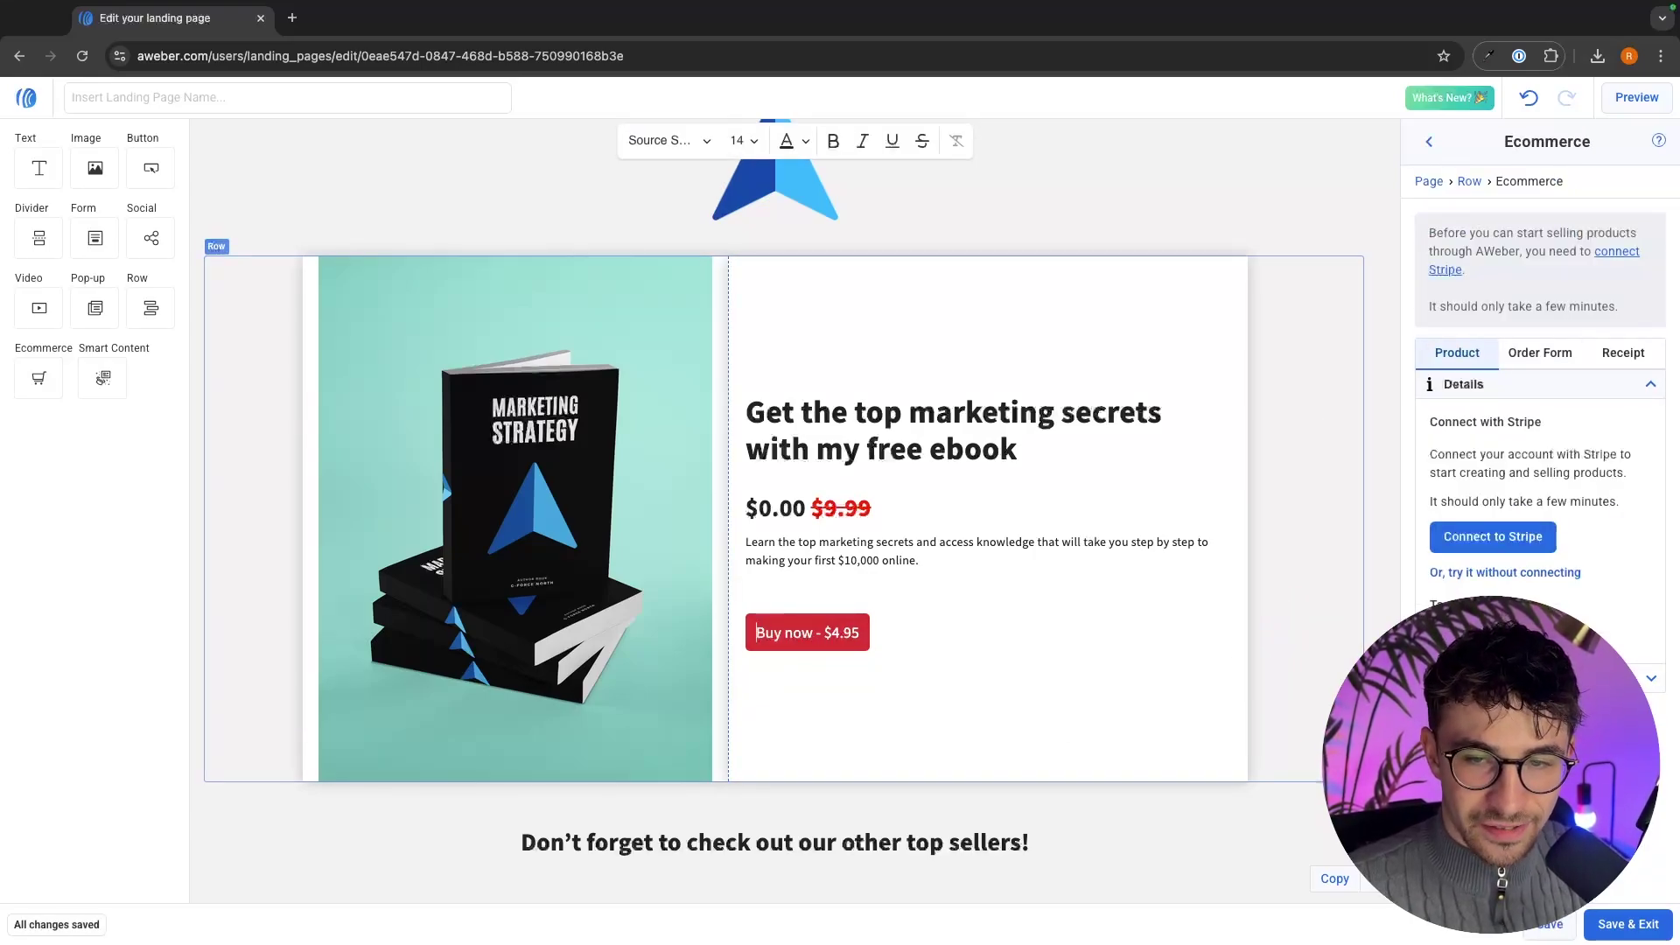
pyautogui.click(821, 650)
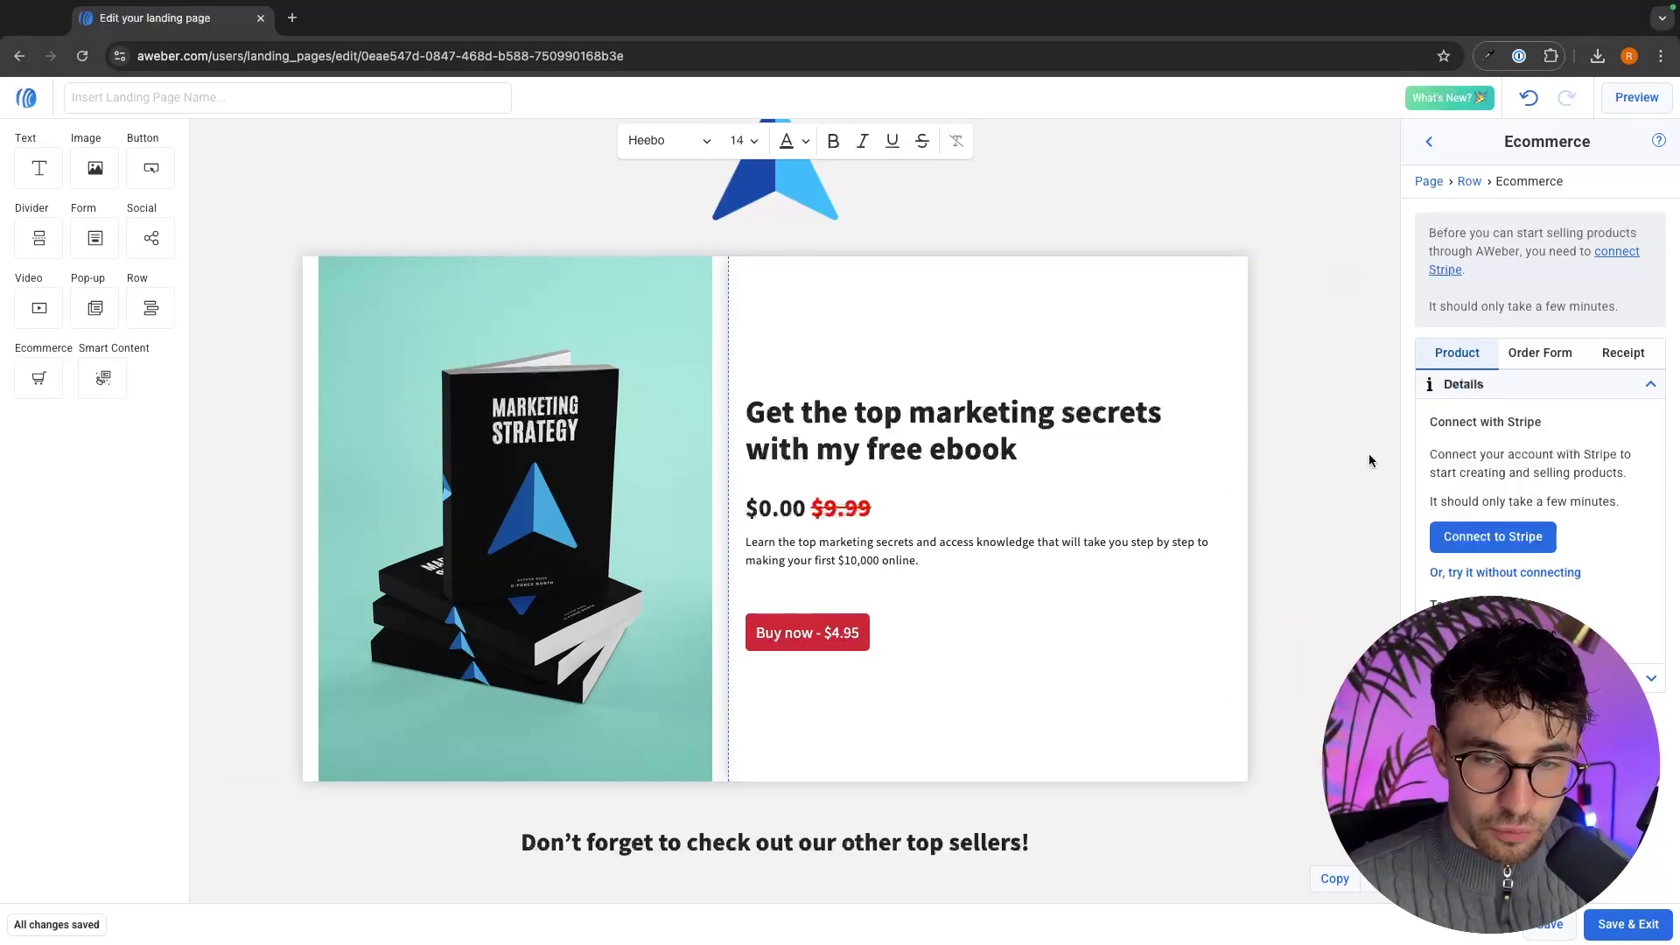
pyautogui.click(1479, 538)
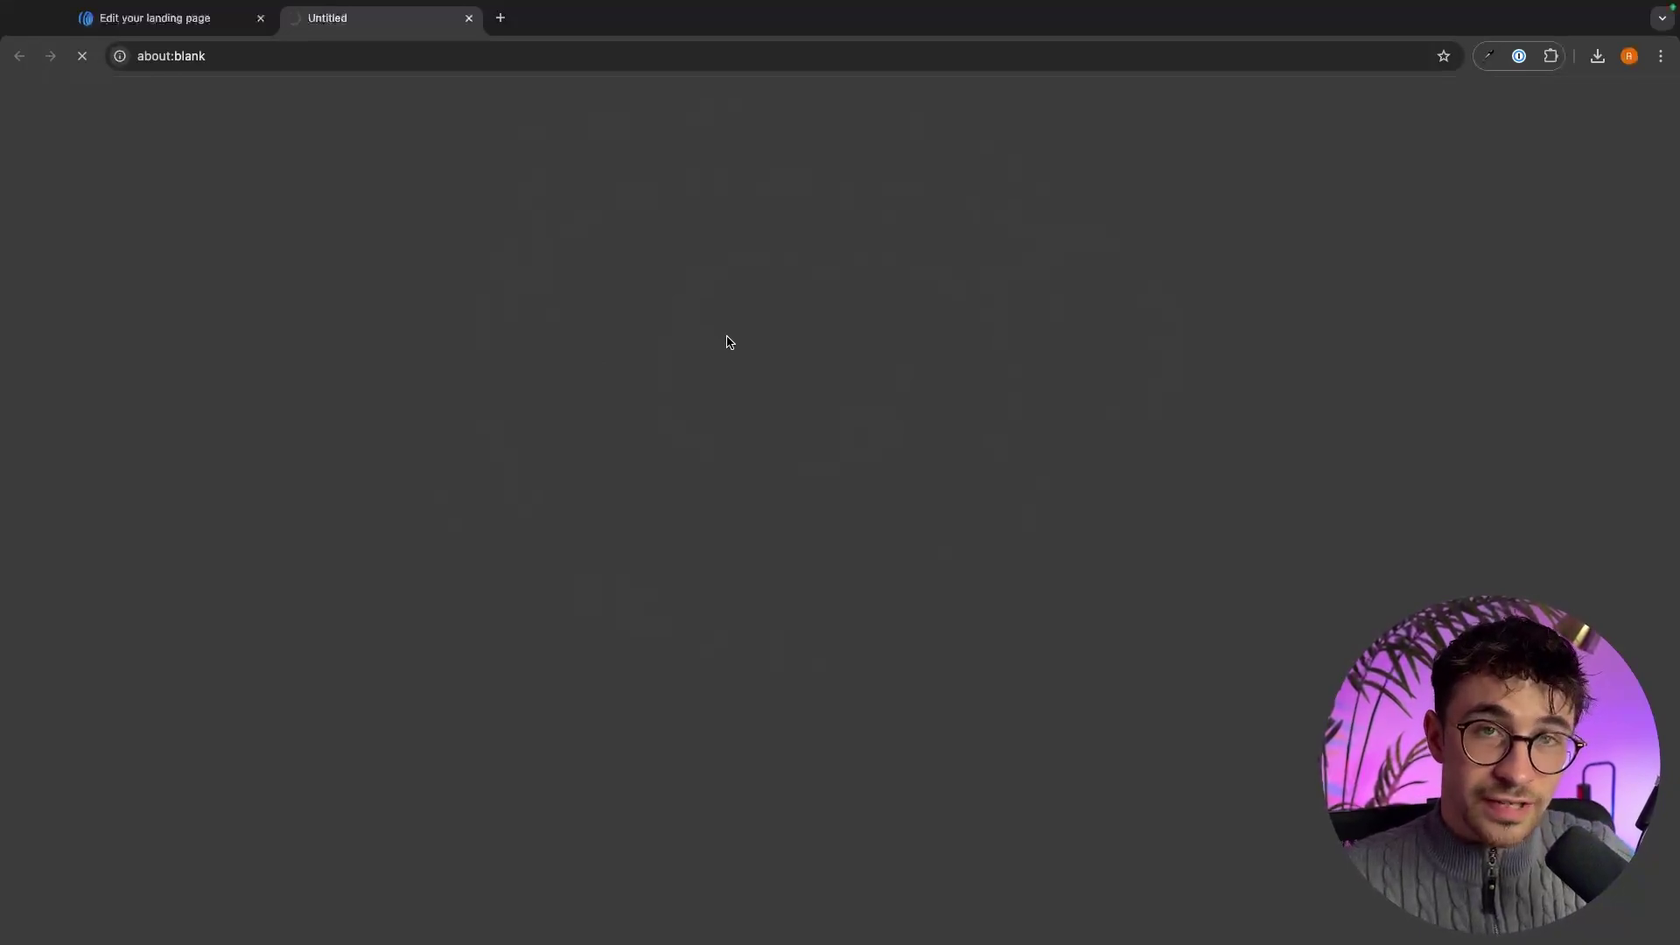
# Step: Close the blank tab, retry Stripe Connect, then close the Stripe sign-up tab unconnected
pyautogui.click(469, 18)
pyautogui.click(1488, 537)
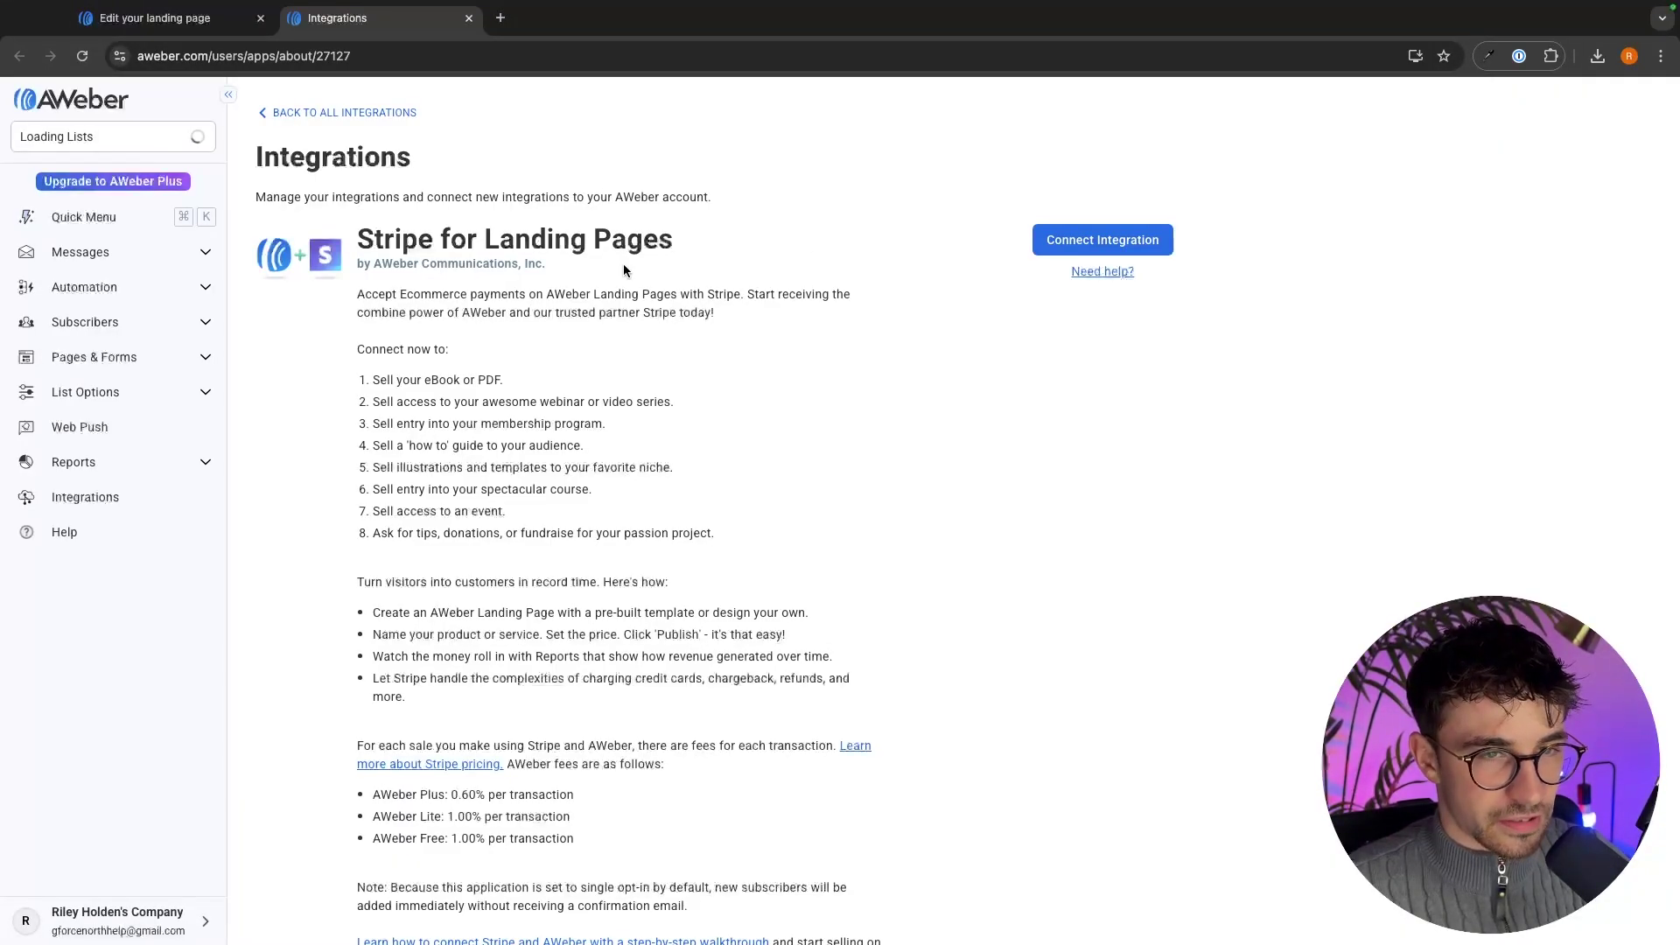
pyautogui.click(1163, 250)
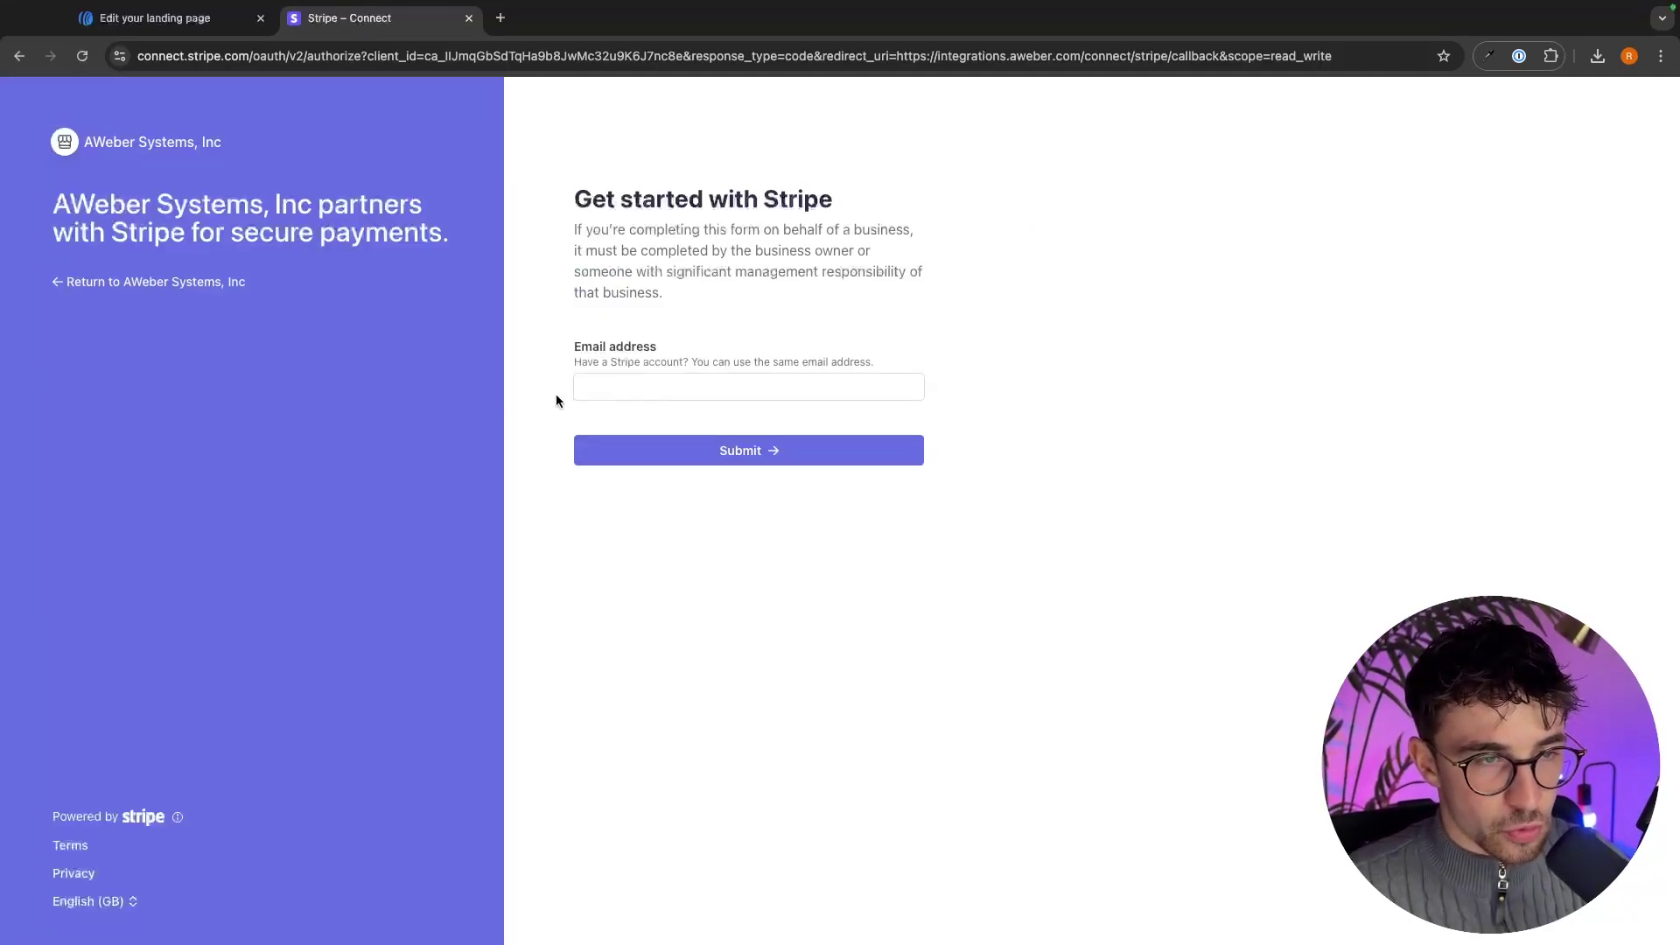
pyautogui.click(470, 17)
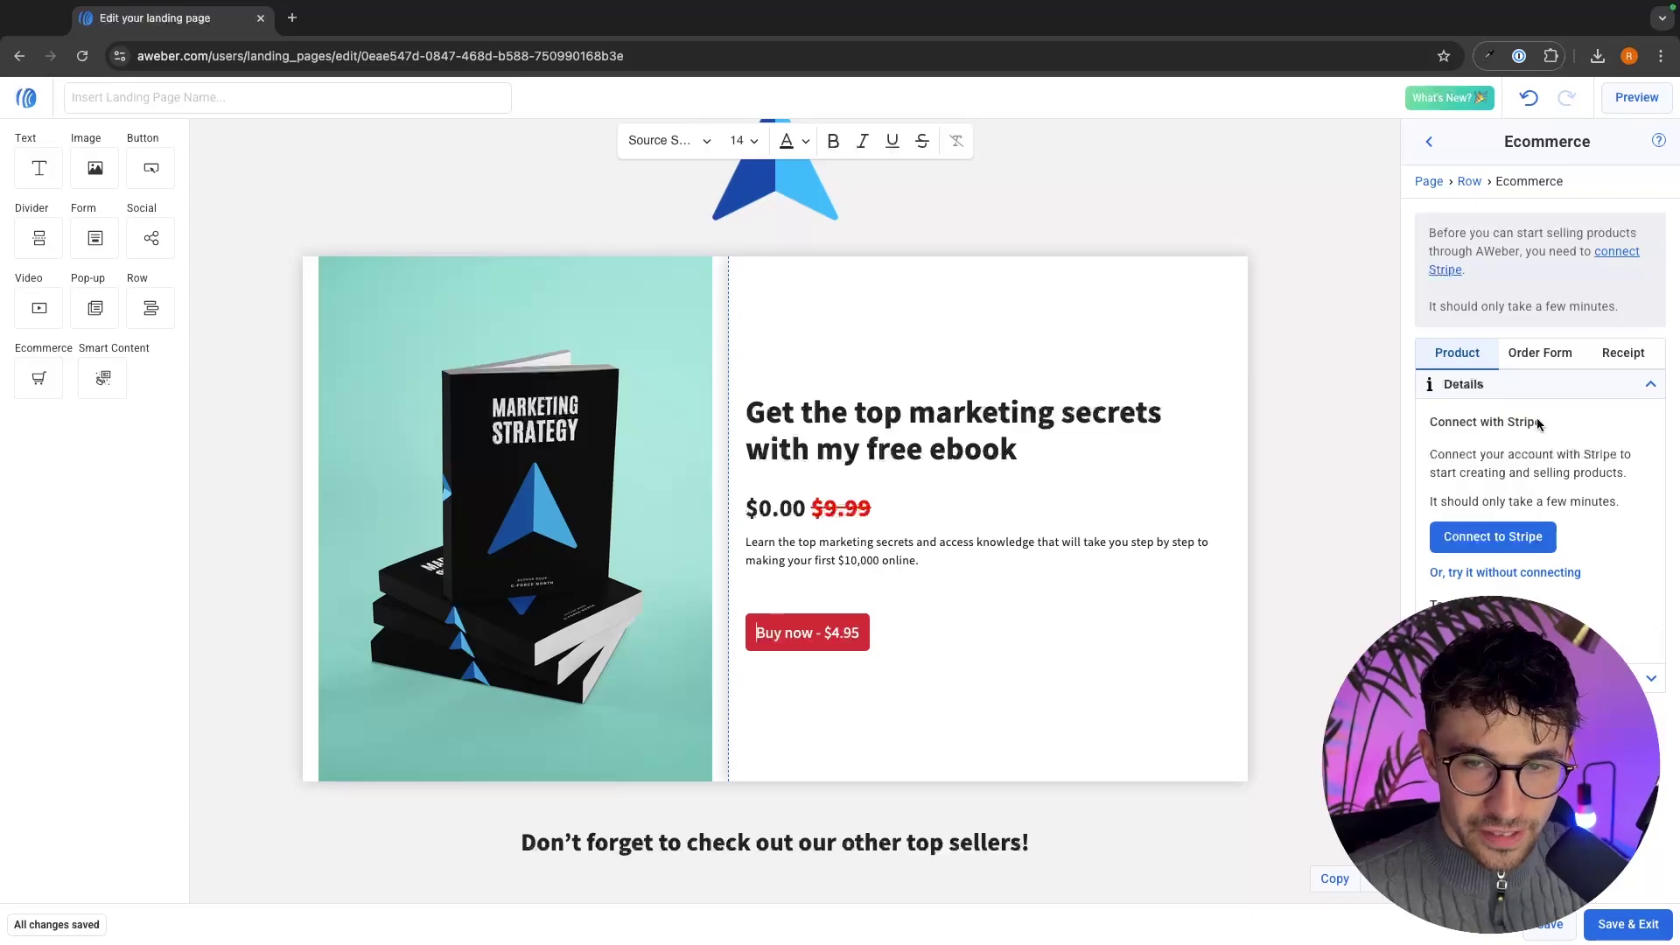
# Step: Preview the checkout order form and the Buy now button's sizing settings
pyautogui.click(1540, 352)
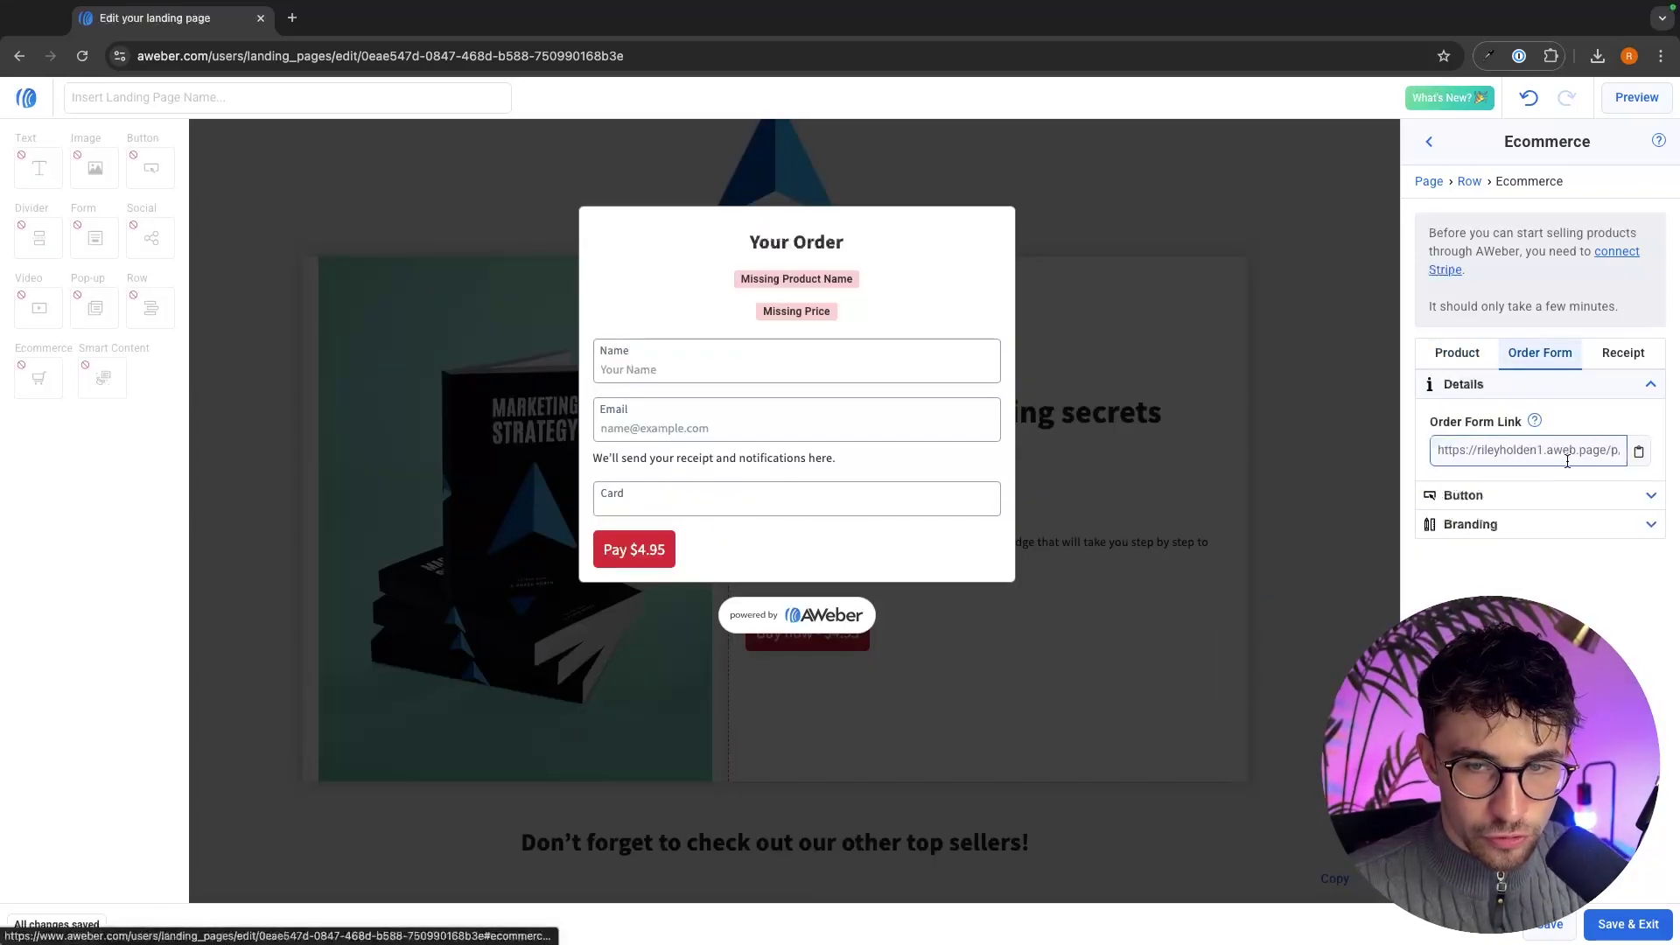
pyautogui.click(1463, 496)
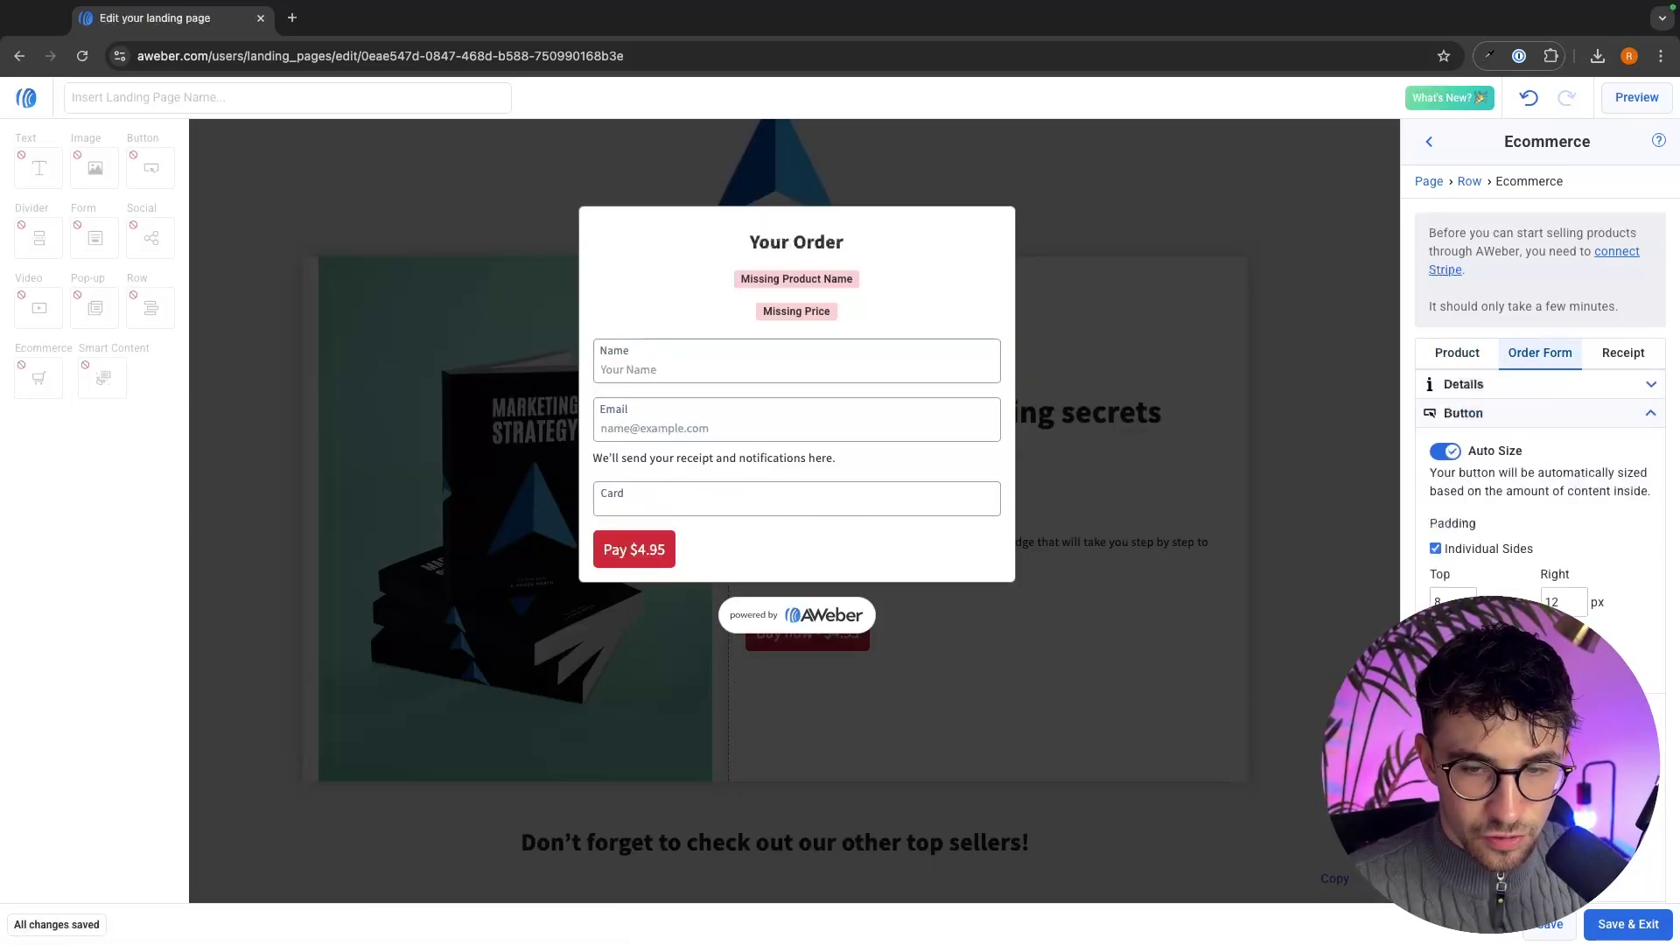
pyautogui.scroll(-1, 1541, 437)
pyautogui.scroll(1, 1422, 683)
pyautogui.scroll(-1, 1422, 682)
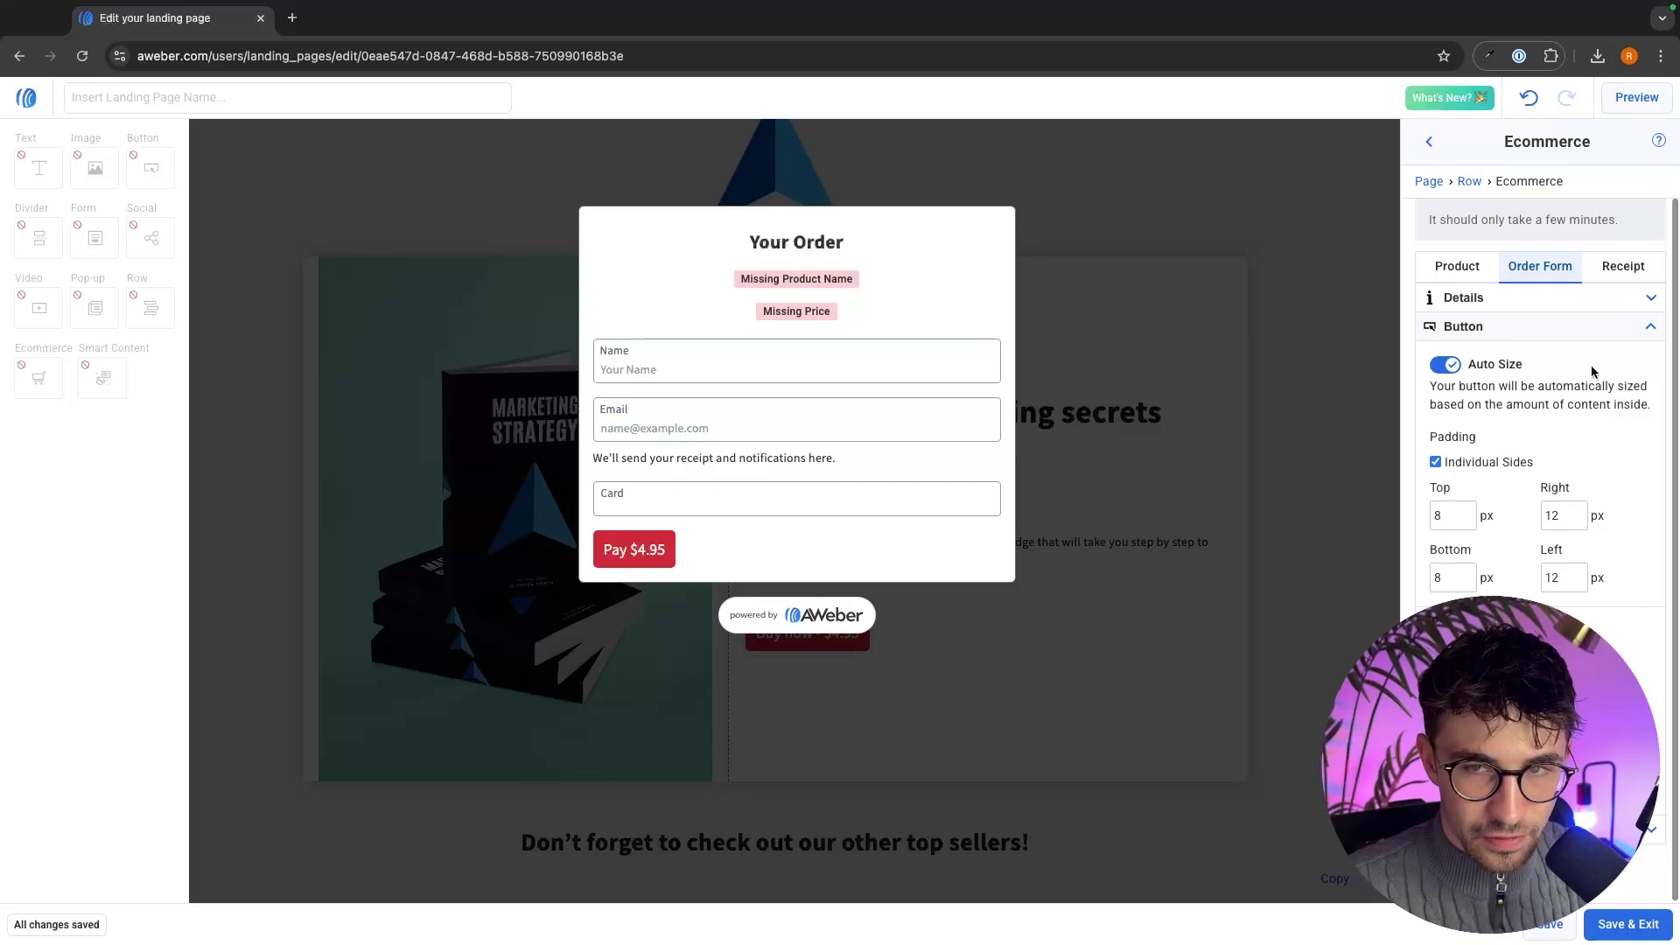
# Step: Preview the purchase receipt, then delete the Buy now checkout block
pyautogui.click(1611, 270)
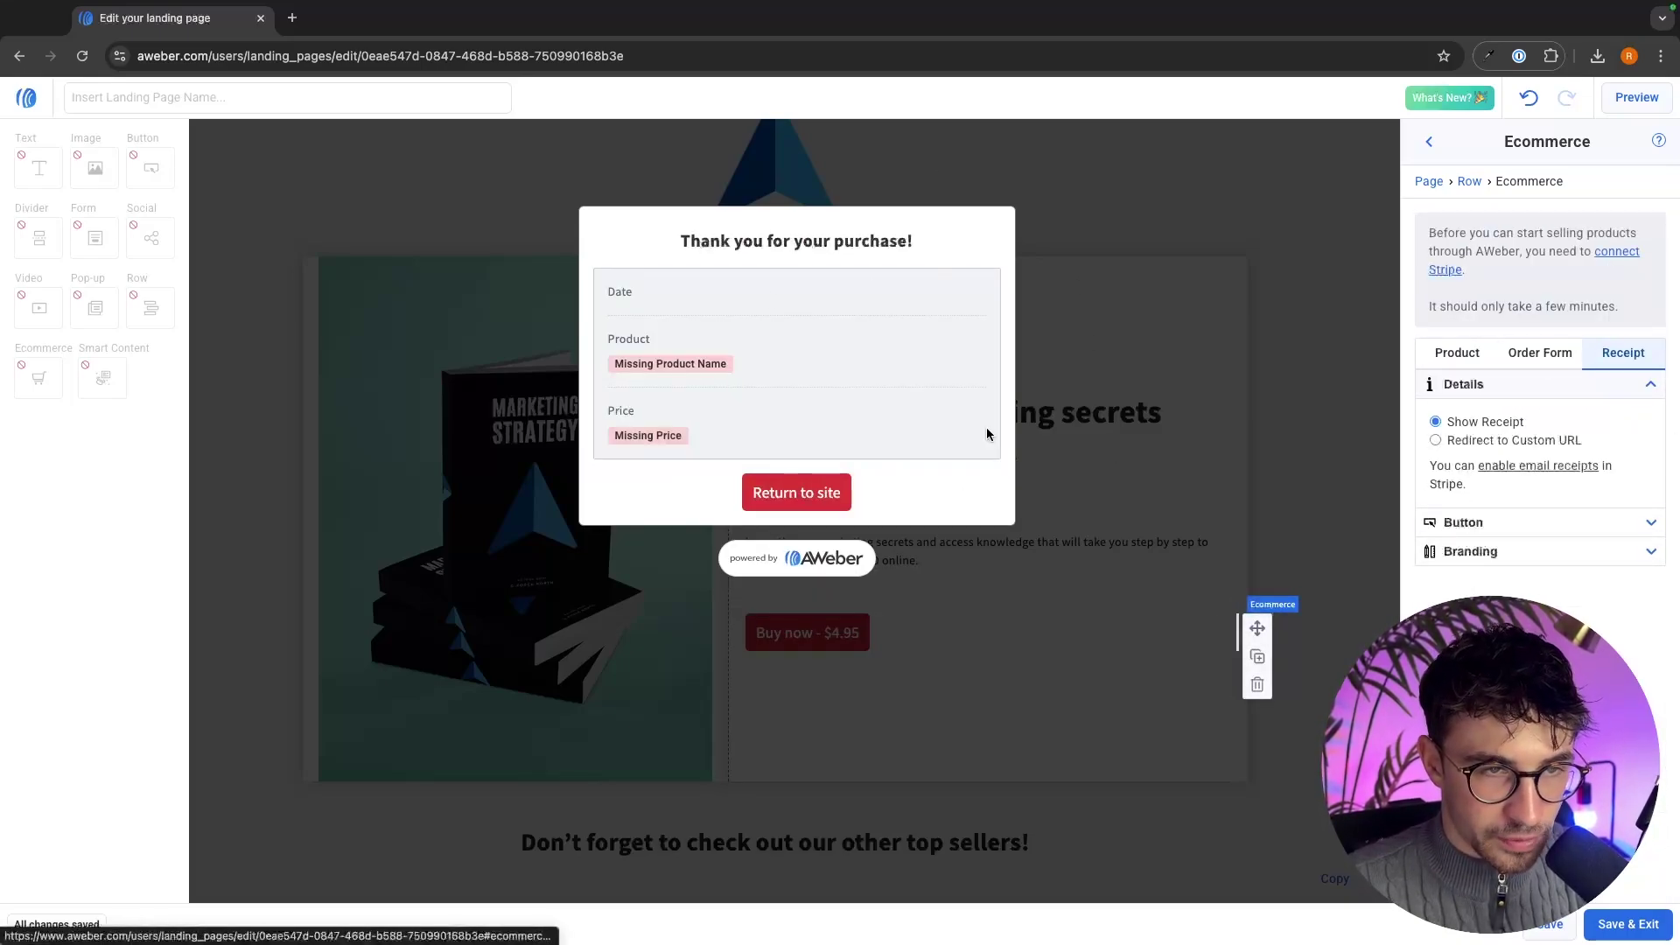
pyautogui.click(1312, 352)
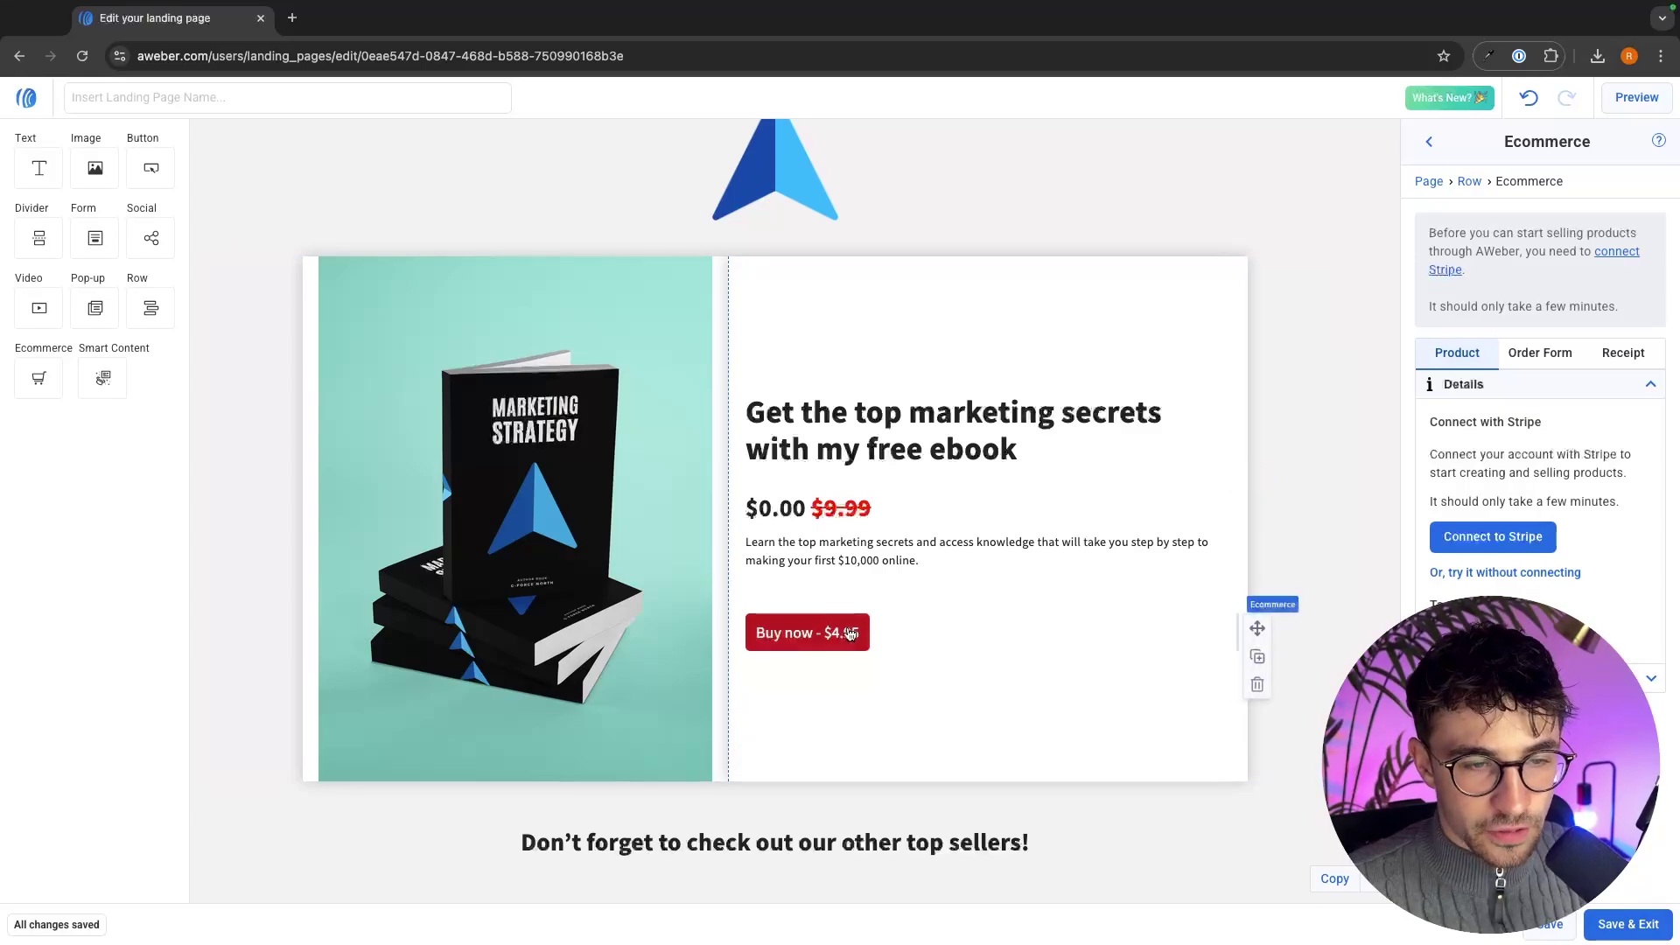
pyautogui.click(1258, 686)
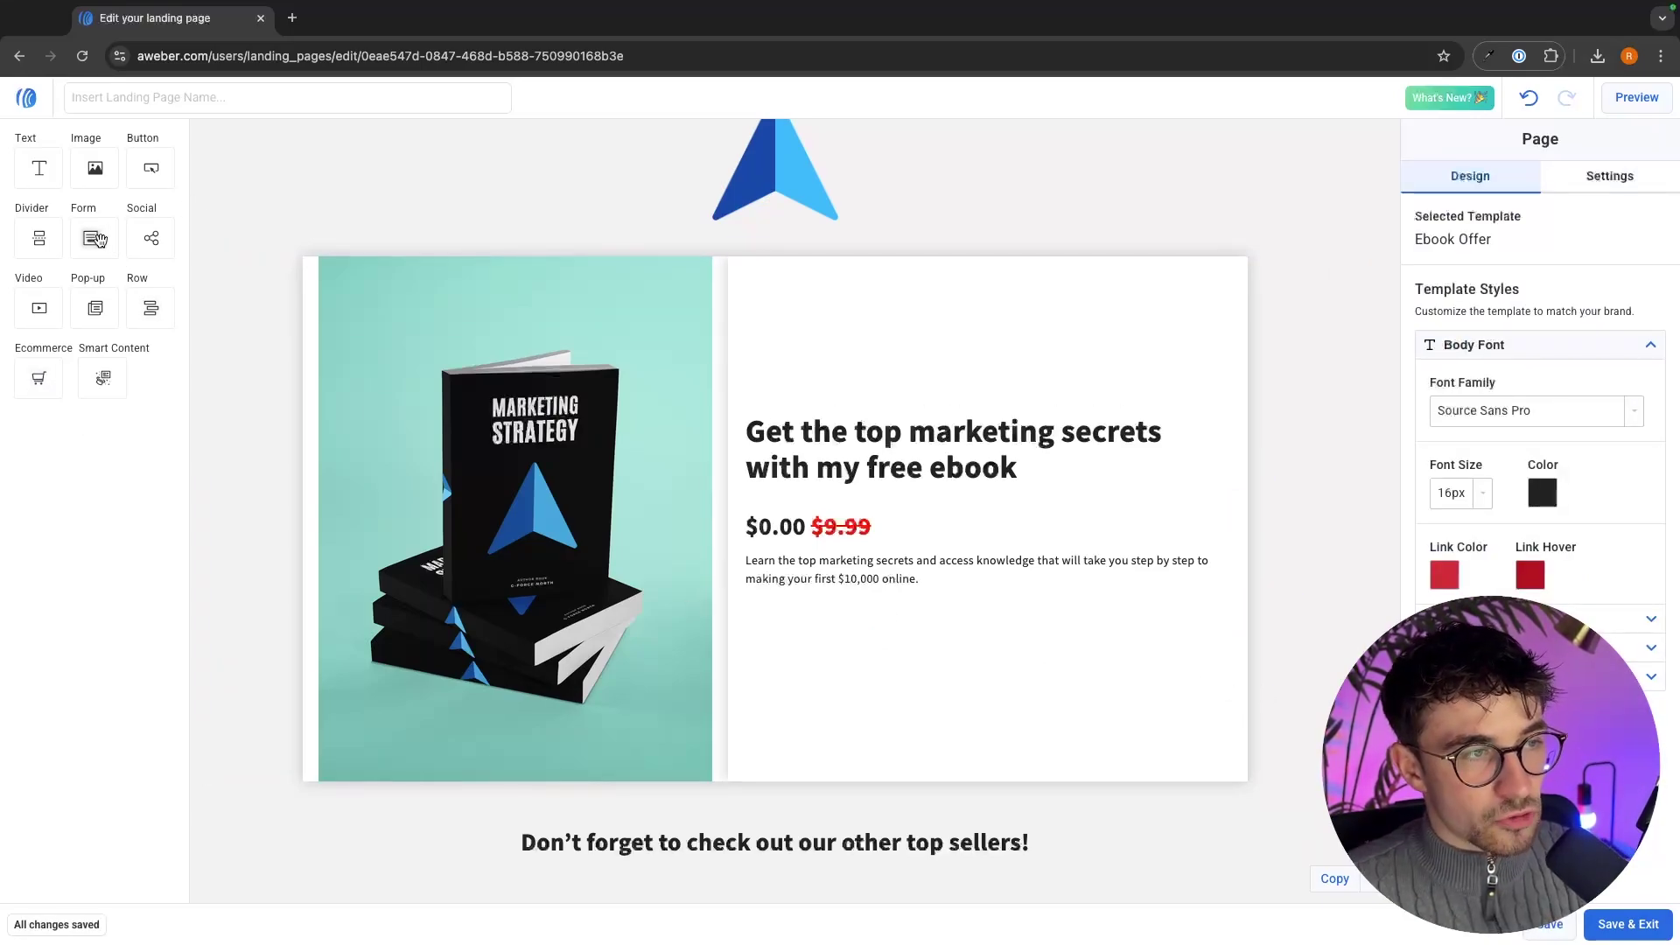
# Step: Place a Name and Email form under the ebook description, then go to the list's custom fields
pyautogui.moveTo(252, 275); pyautogui.dragTo(880, 578)
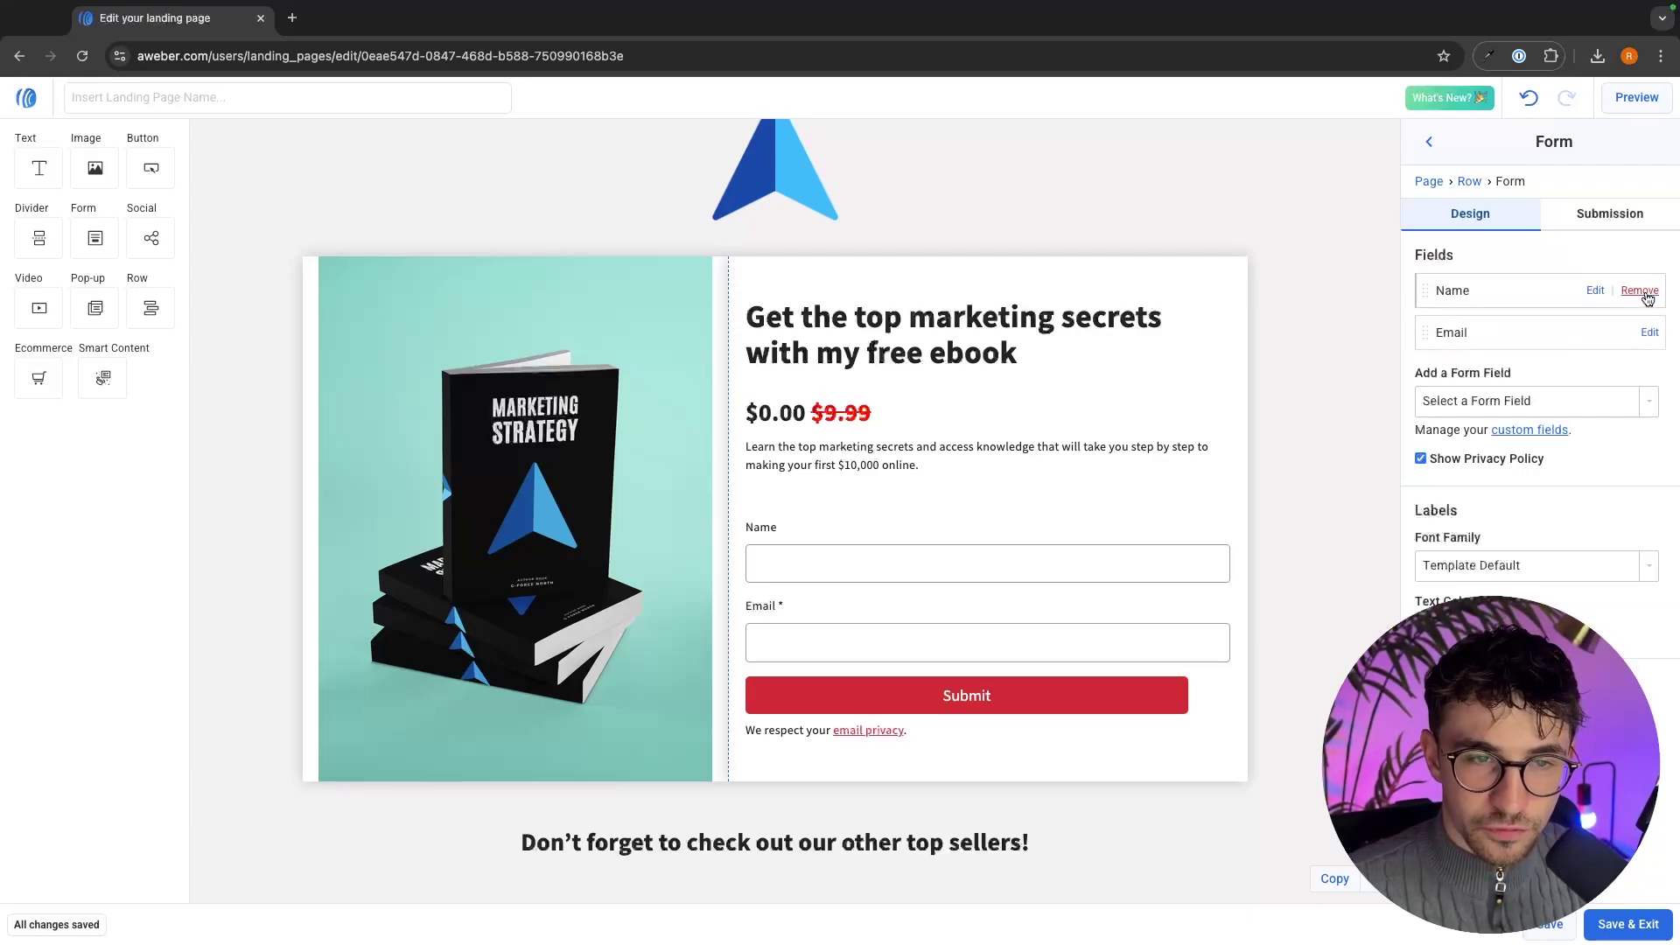
pyautogui.click(1492, 407)
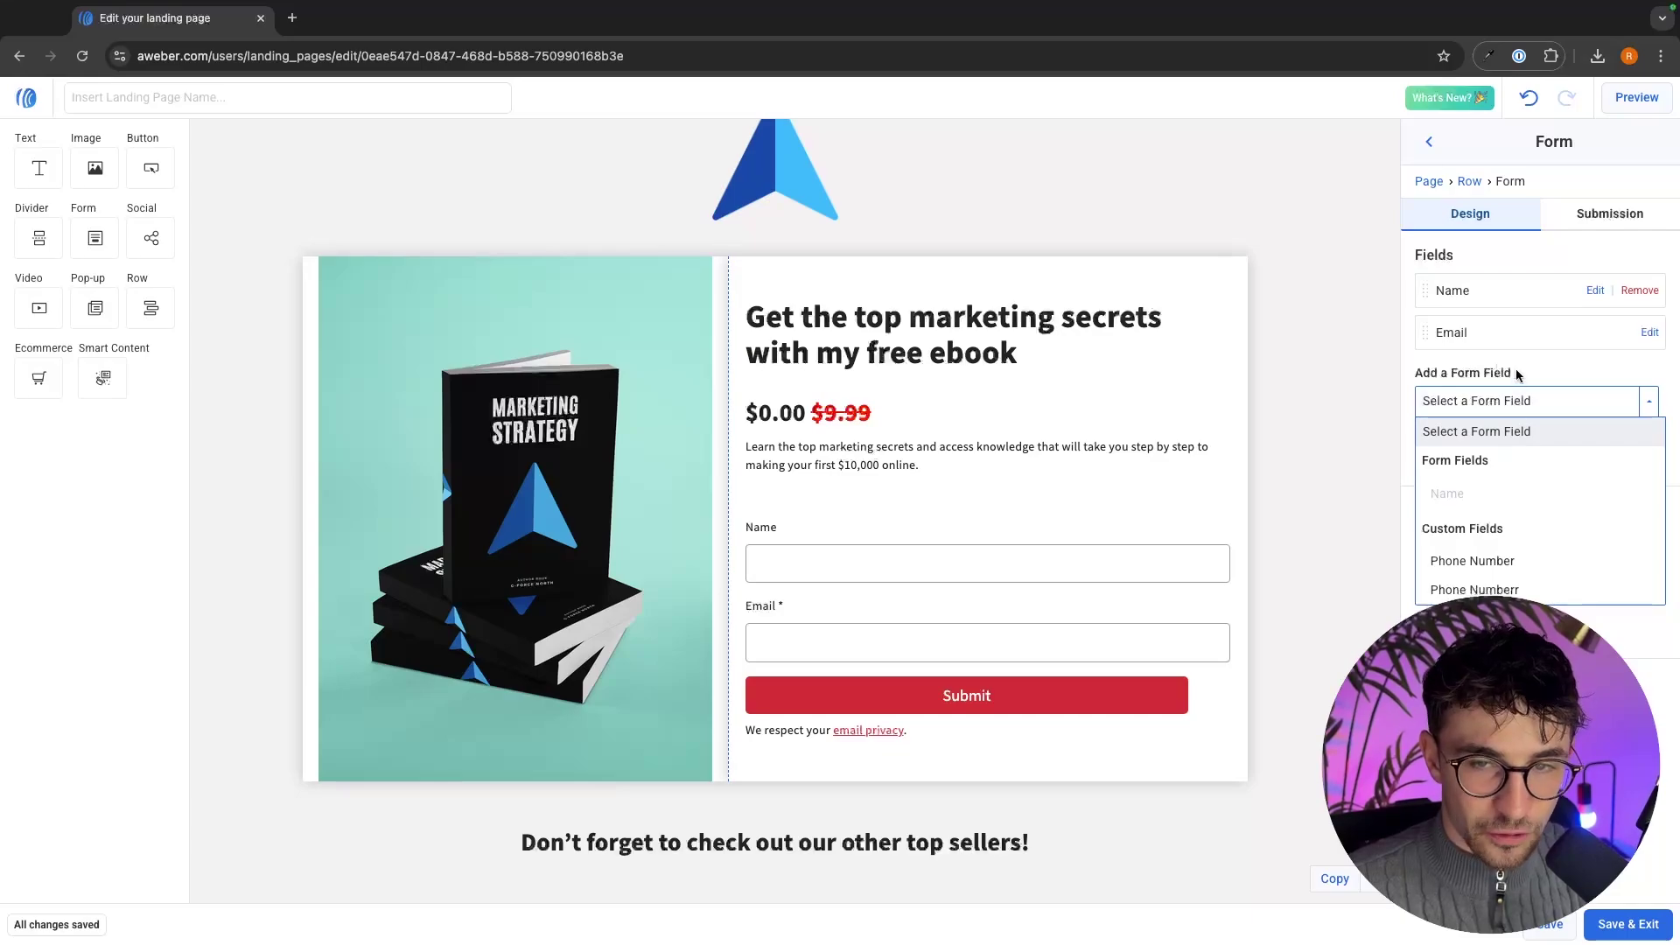
pyautogui.click(1514, 368)
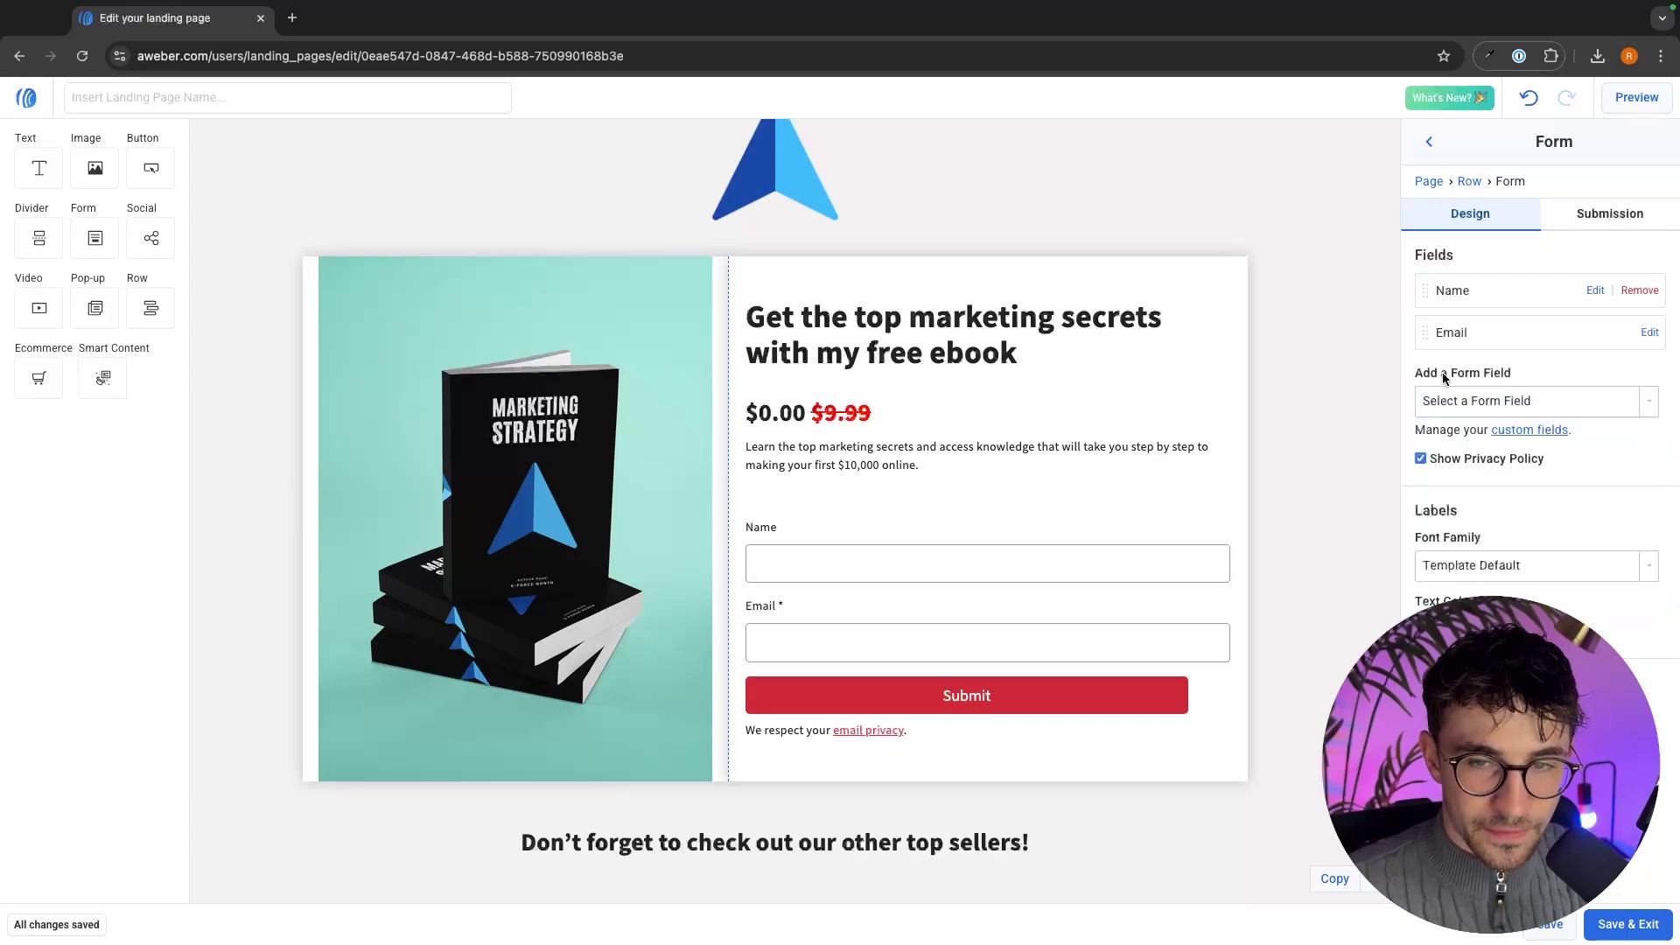
pyautogui.click(1528, 430)
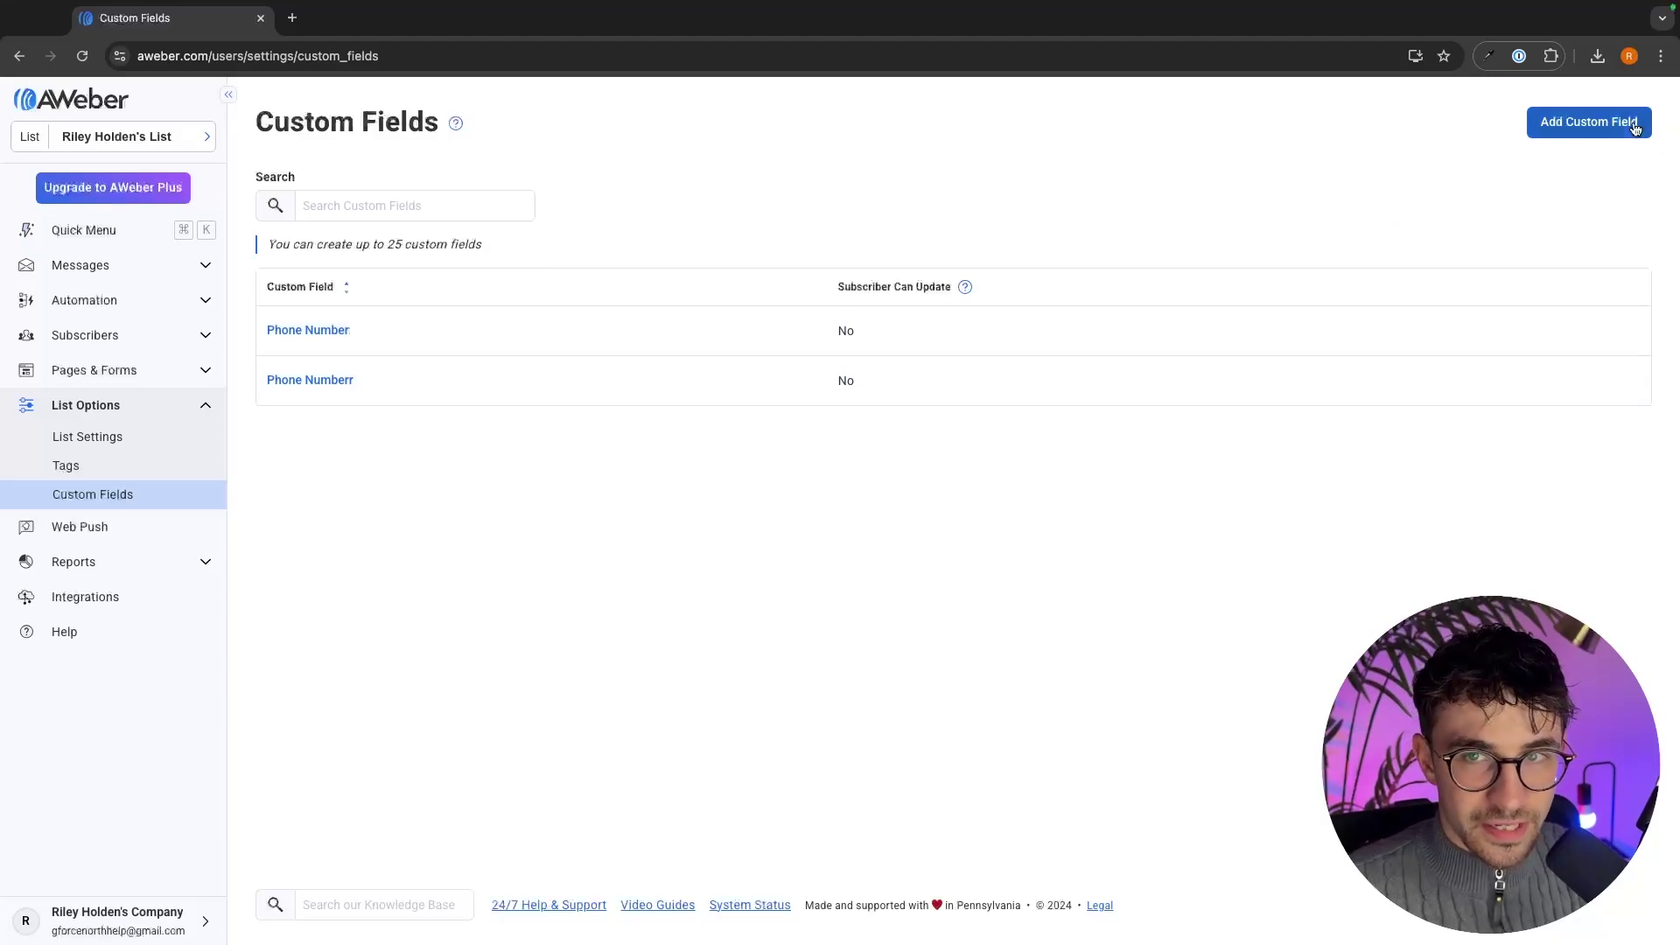
# Step: Create a new custom field named 'Address' for the list
pyautogui.click(1635, 128)
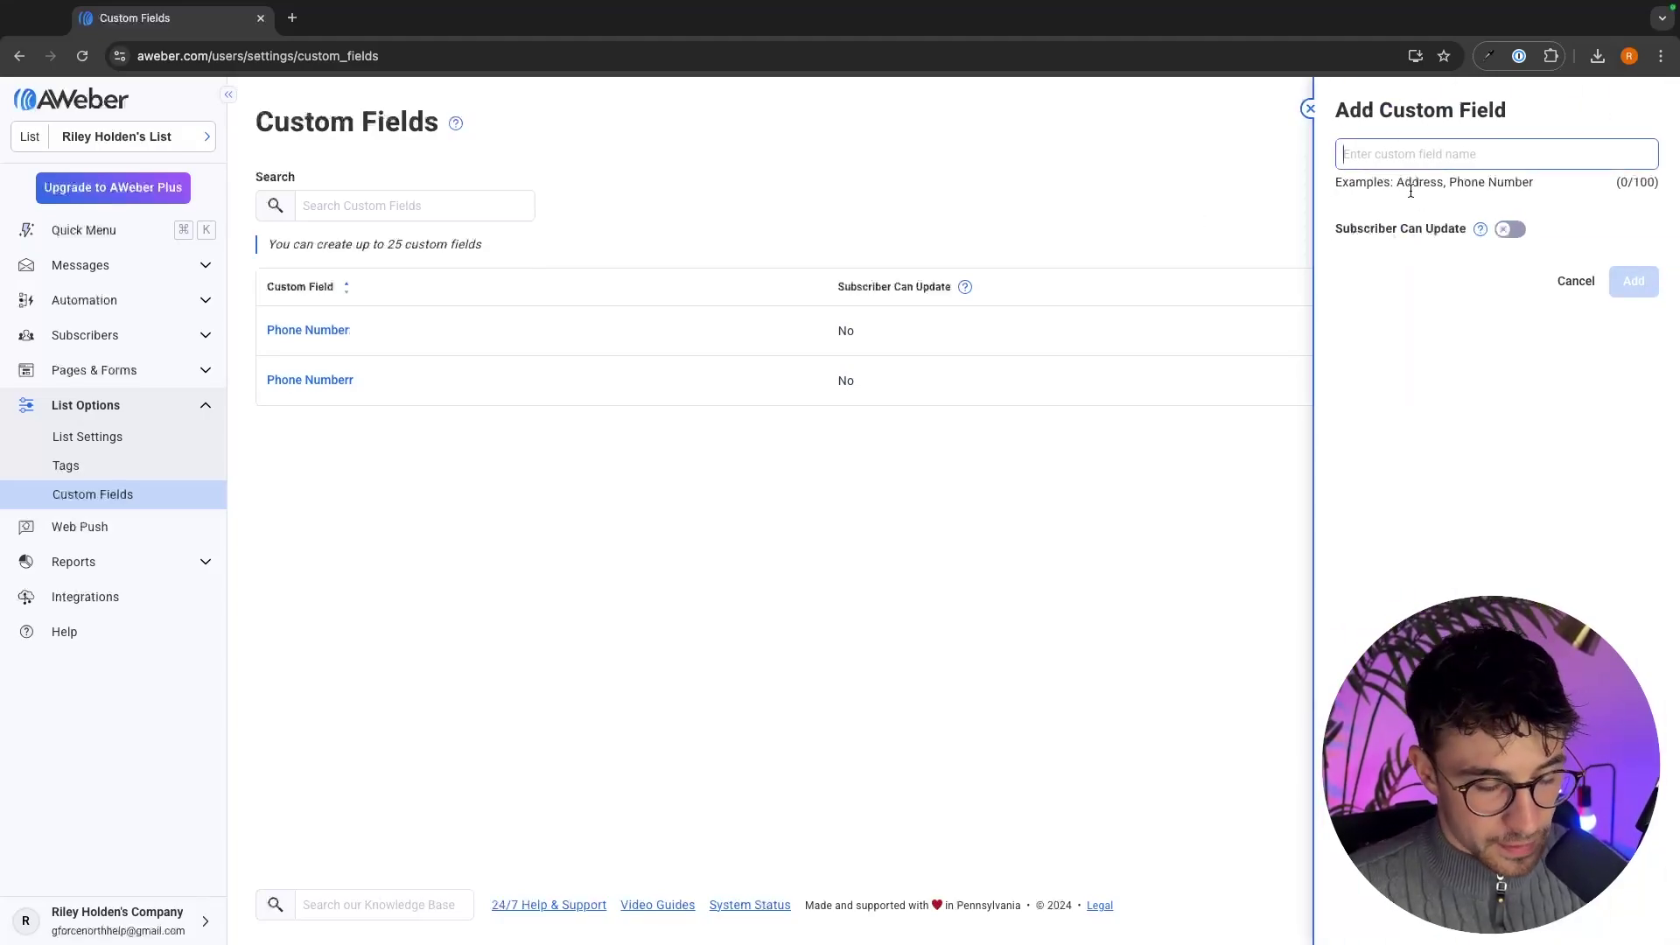
pyautogui.write('Address')
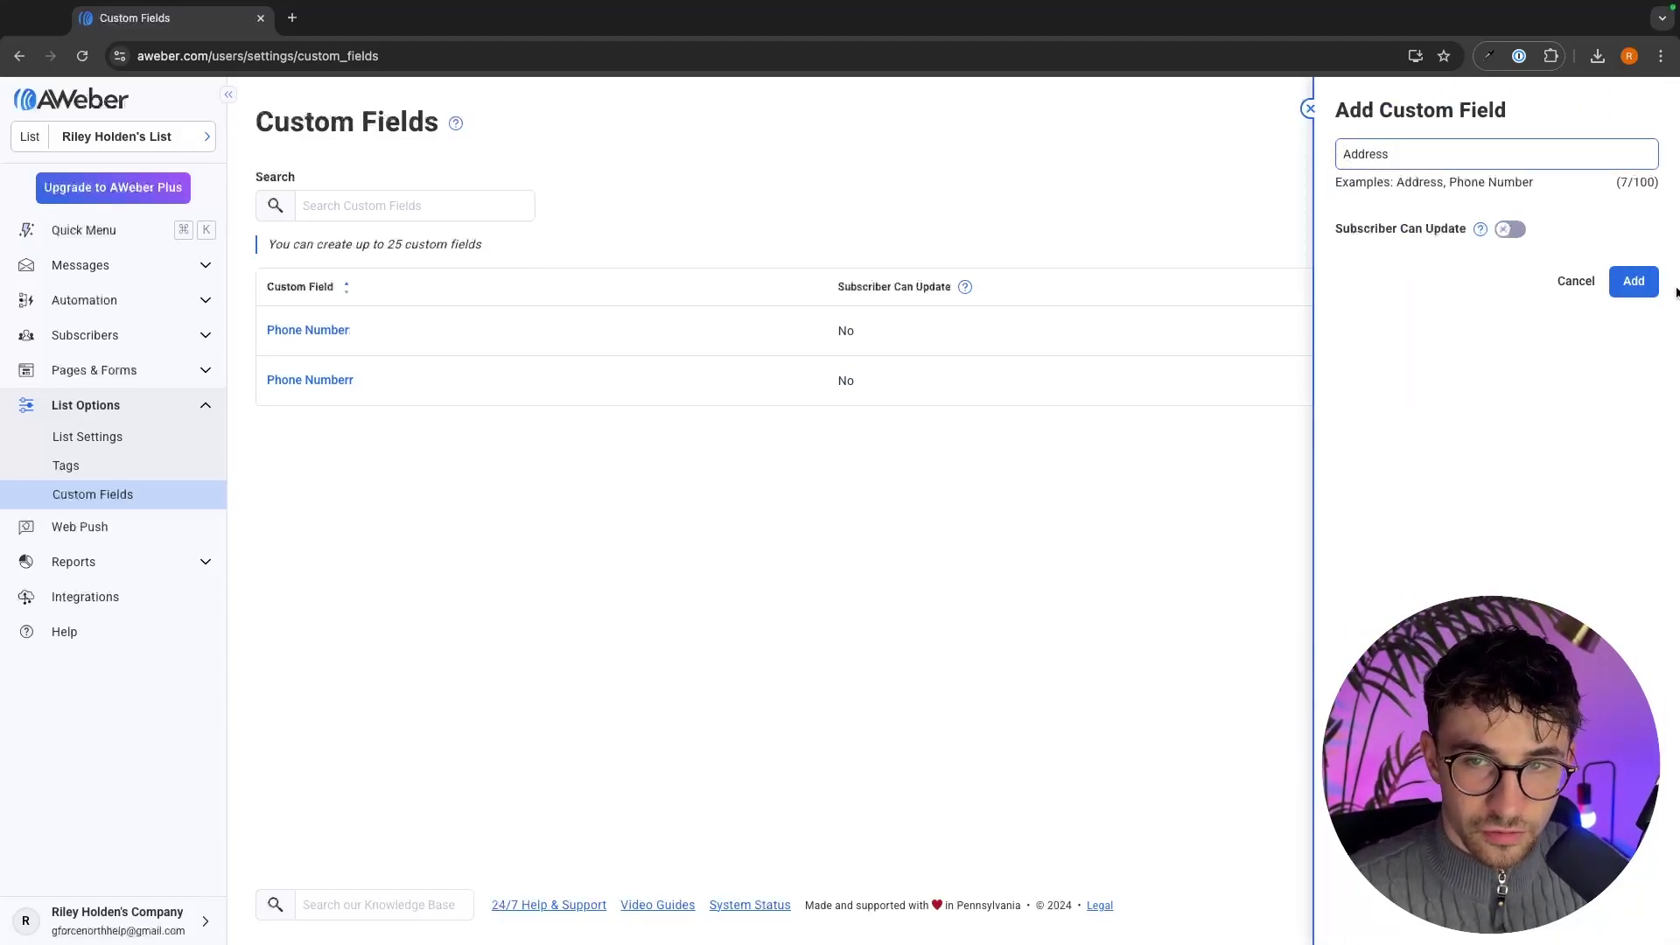
pyautogui.click(1641, 282)
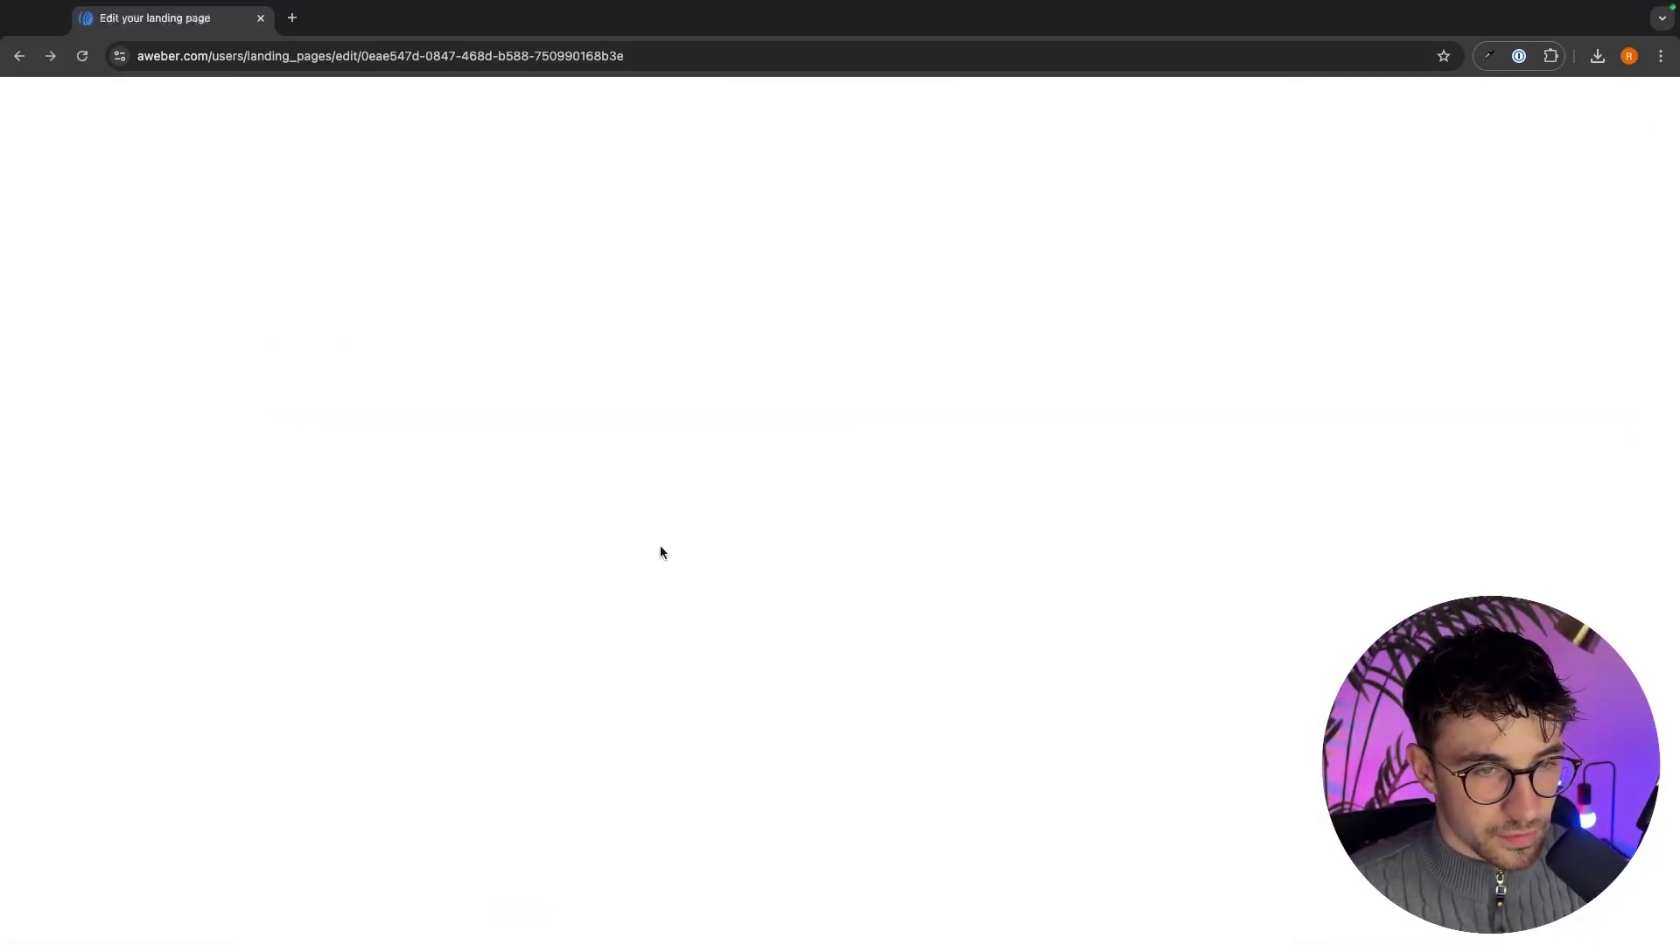
# Step: Add the Address field to the sign-up form, then remove it, keeping only Name and Email
pyautogui.scroll(-2, 866, 592)
pyautogui.scroll(-1, 866, 592)
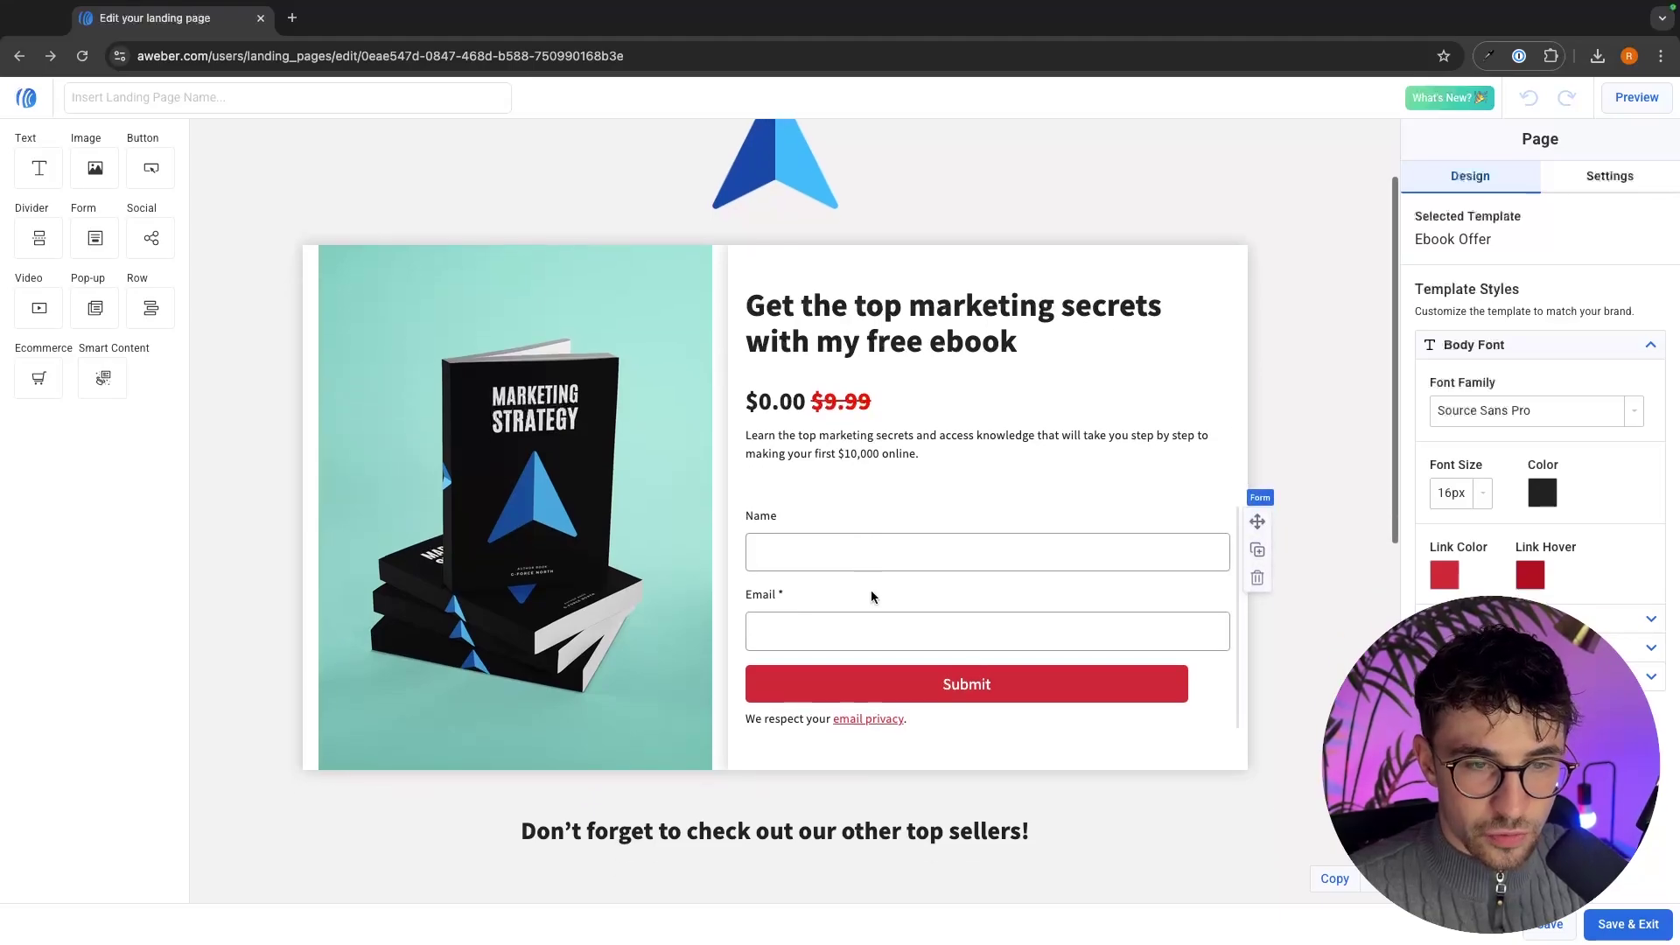
pyautogui.click(923, 575)
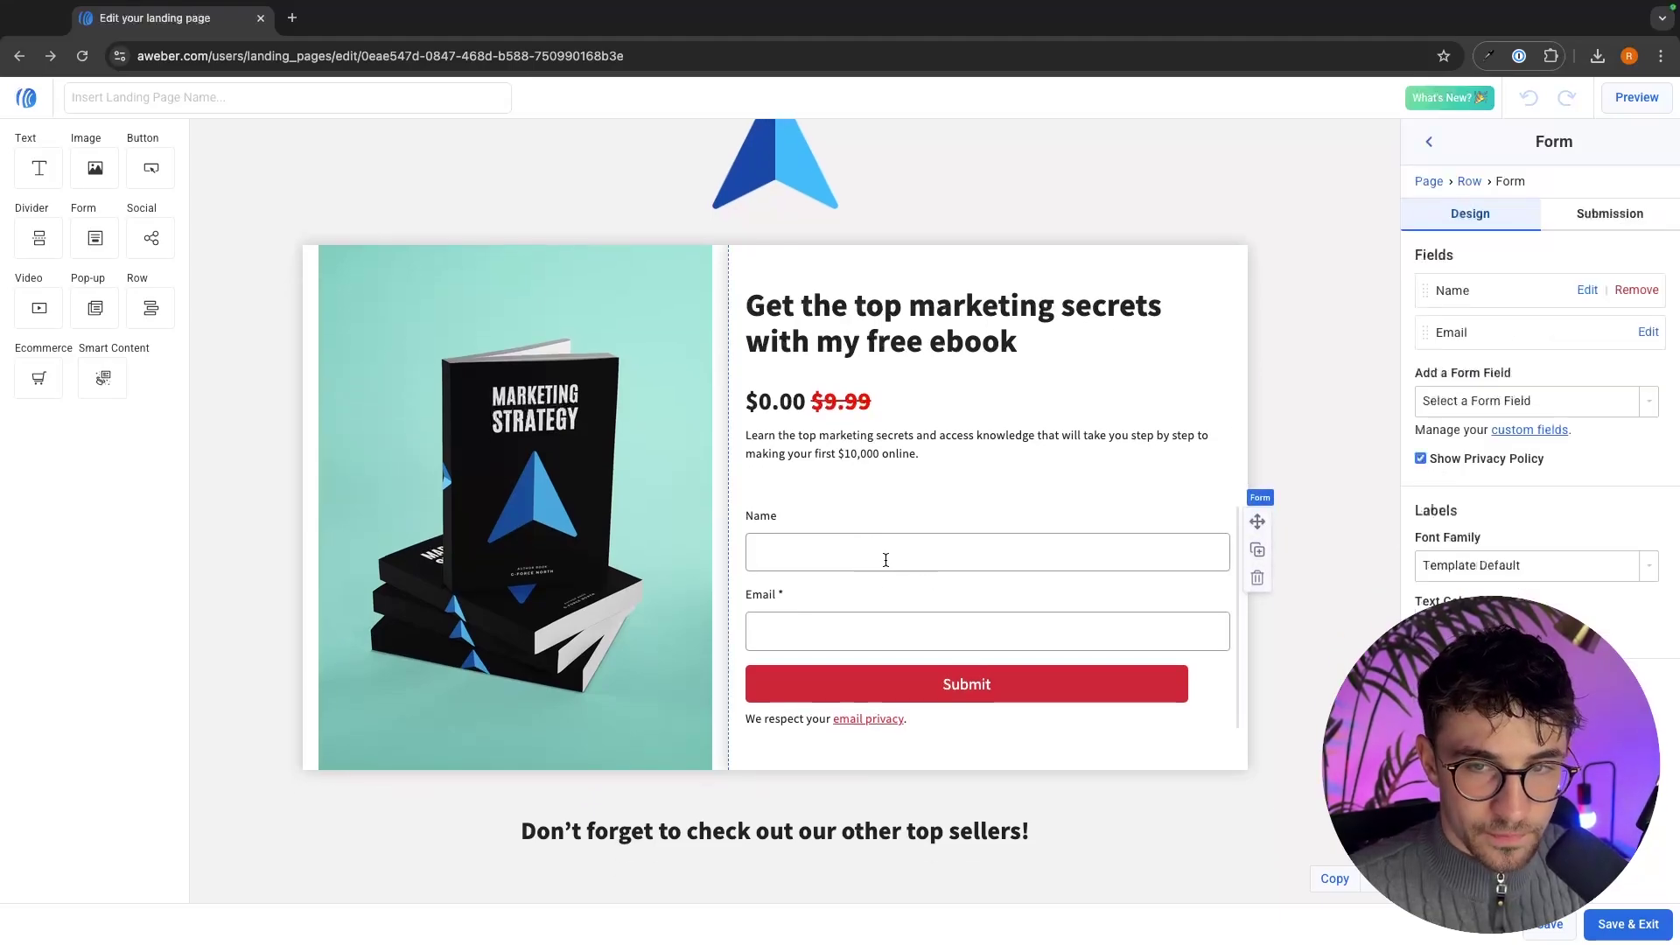
pyautogui.click(1540, 405)
pyautogui.click(1506, 558)
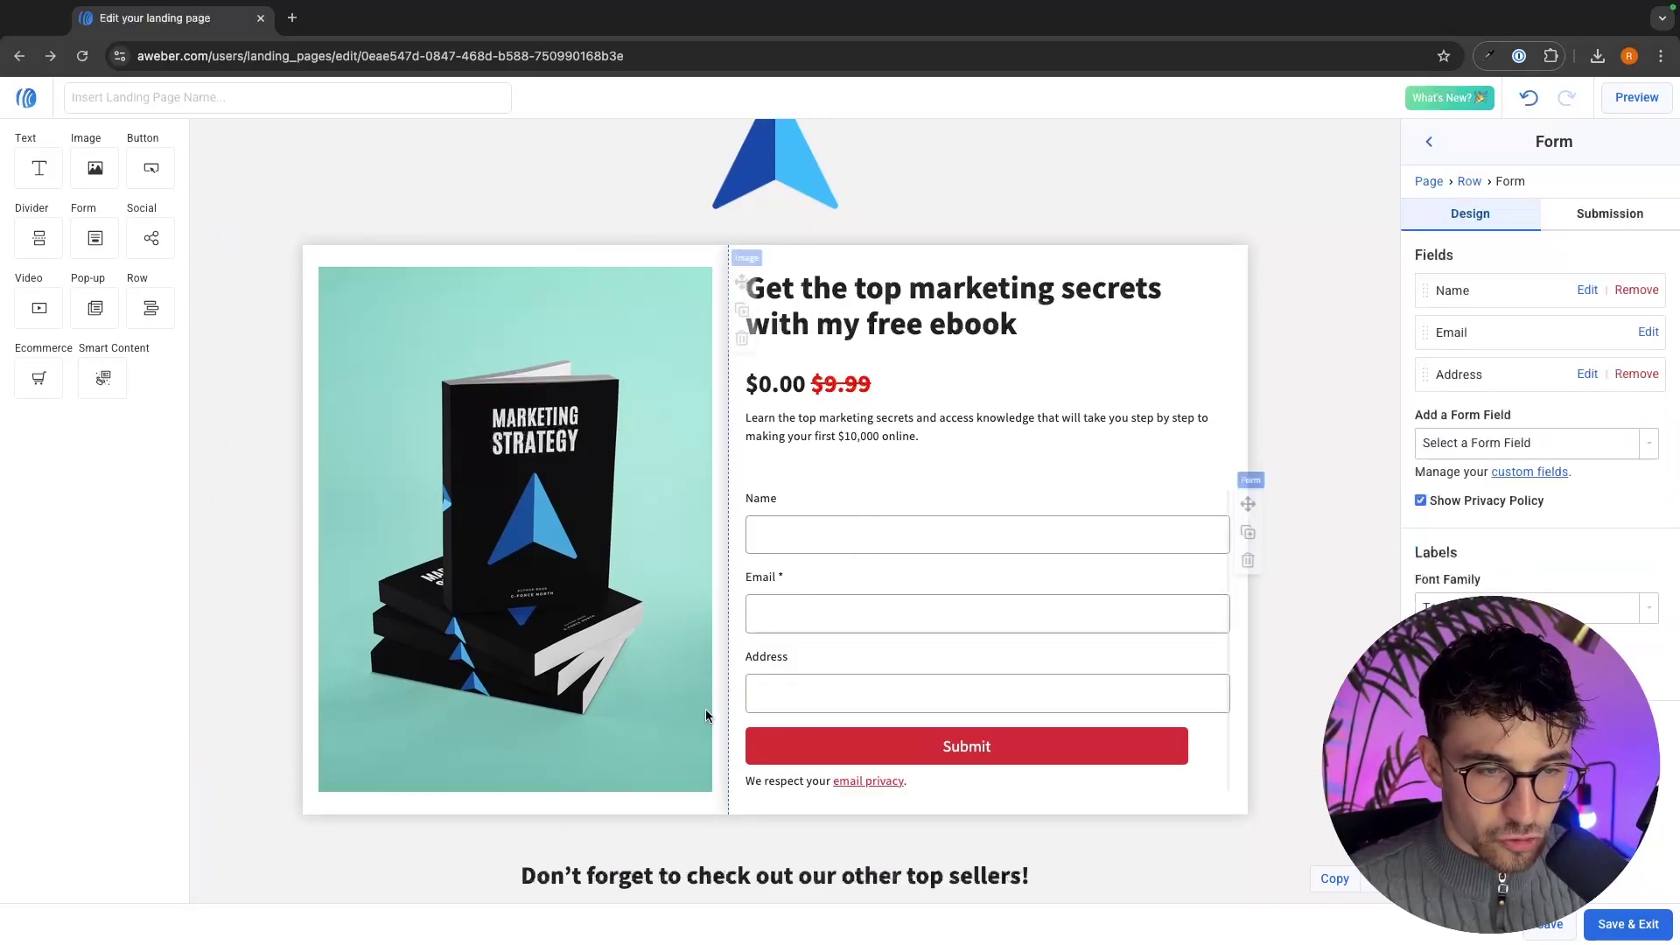
pyautogui.click(1637, 374)
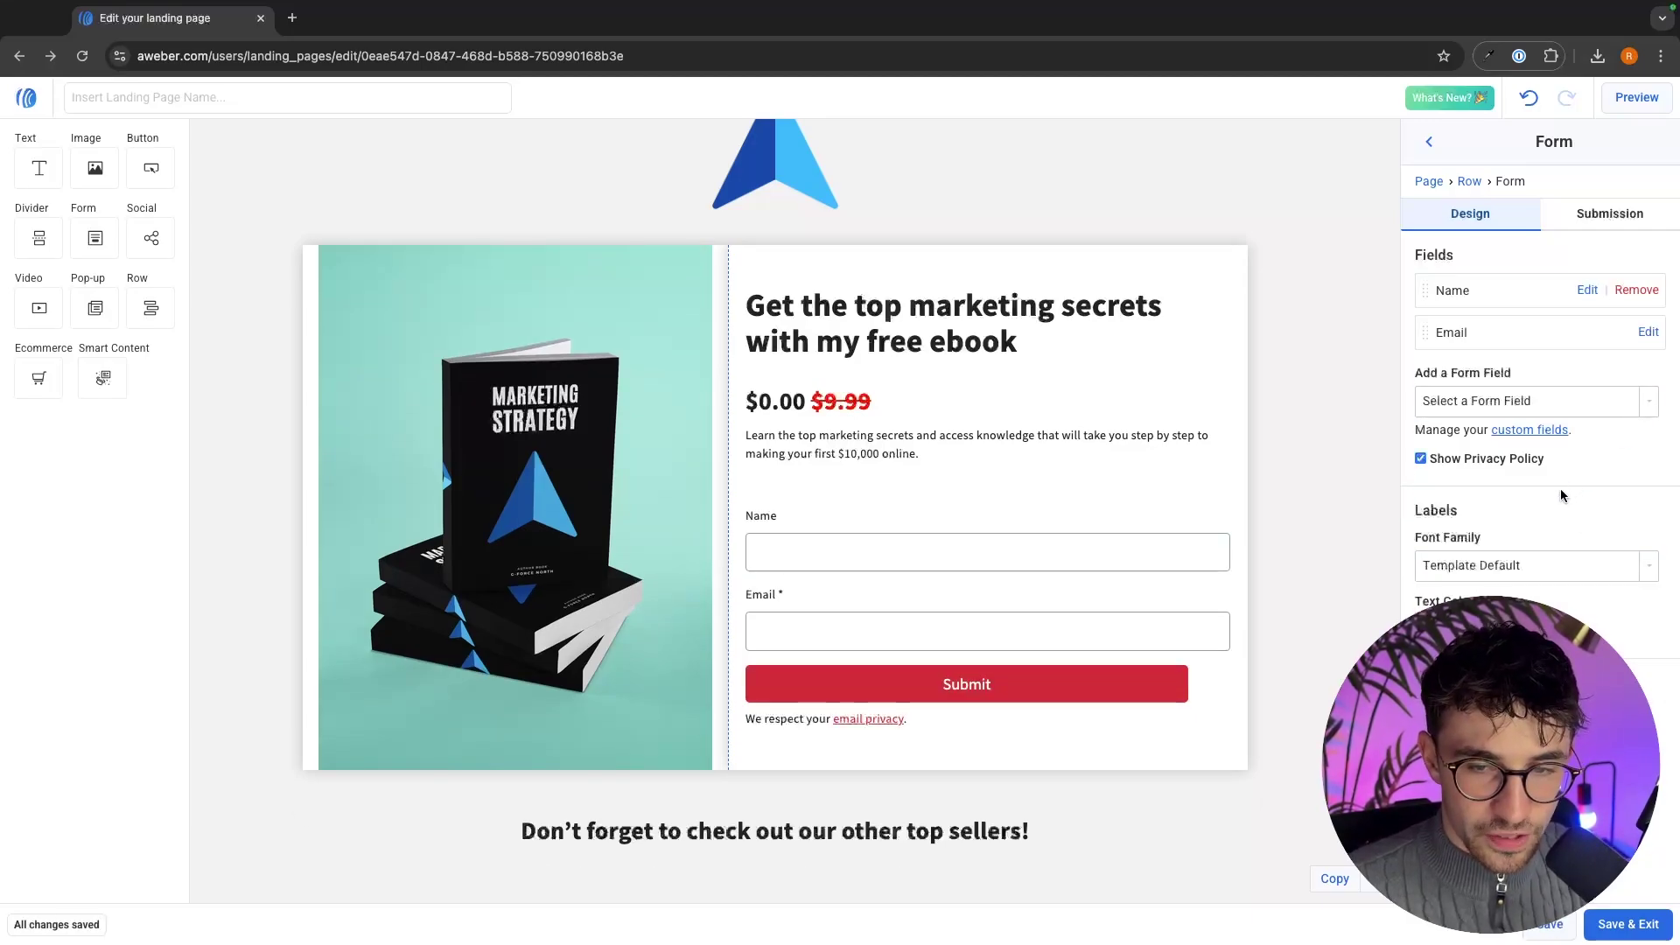
# Step: Keep the Simple Thank You page in the form's submission settings
pyautogui.click(1612, 221)
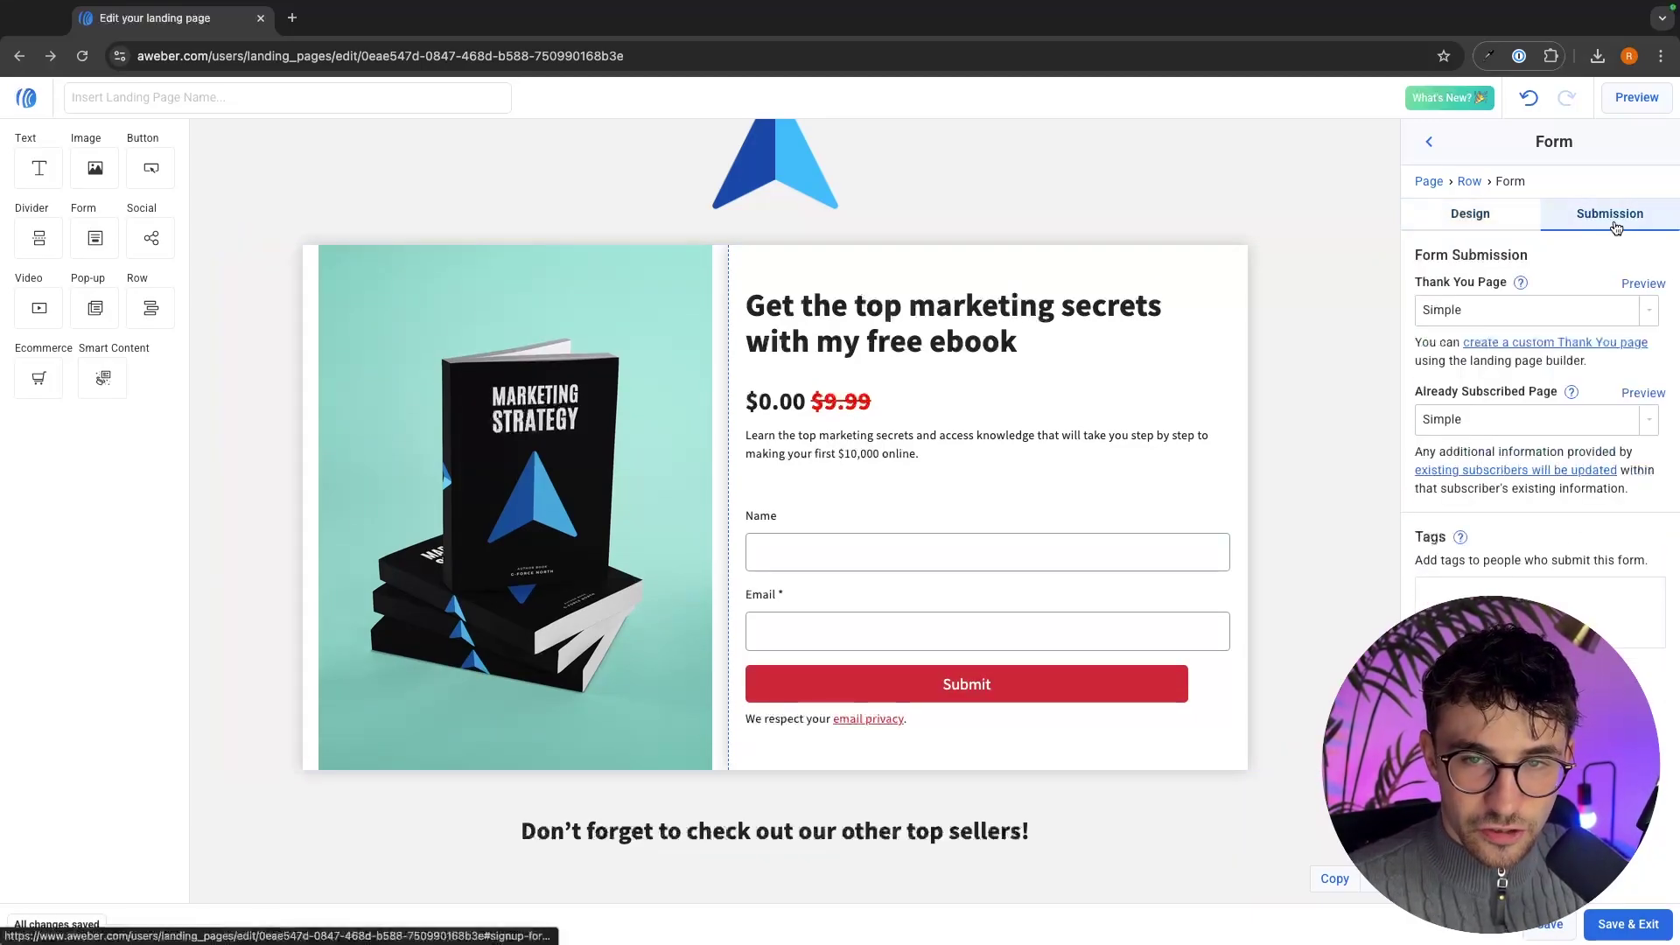
pyautogui.click(1613, 221)
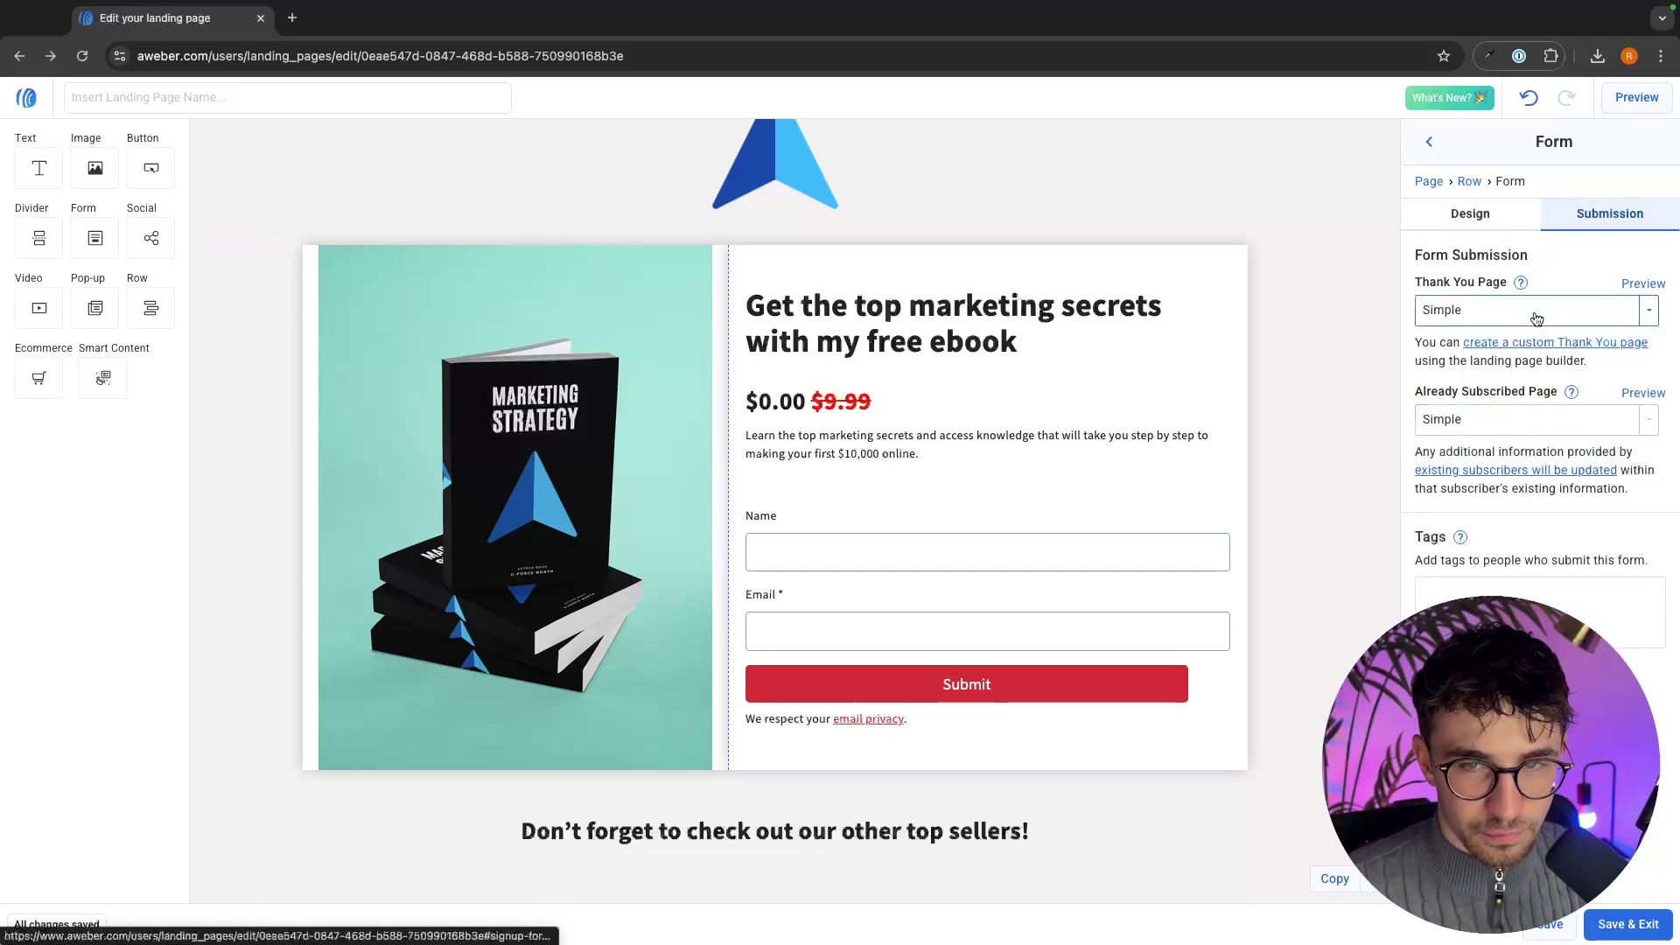
pyautogui.click(1454, 313)
pyautogui.click(1514, 340)
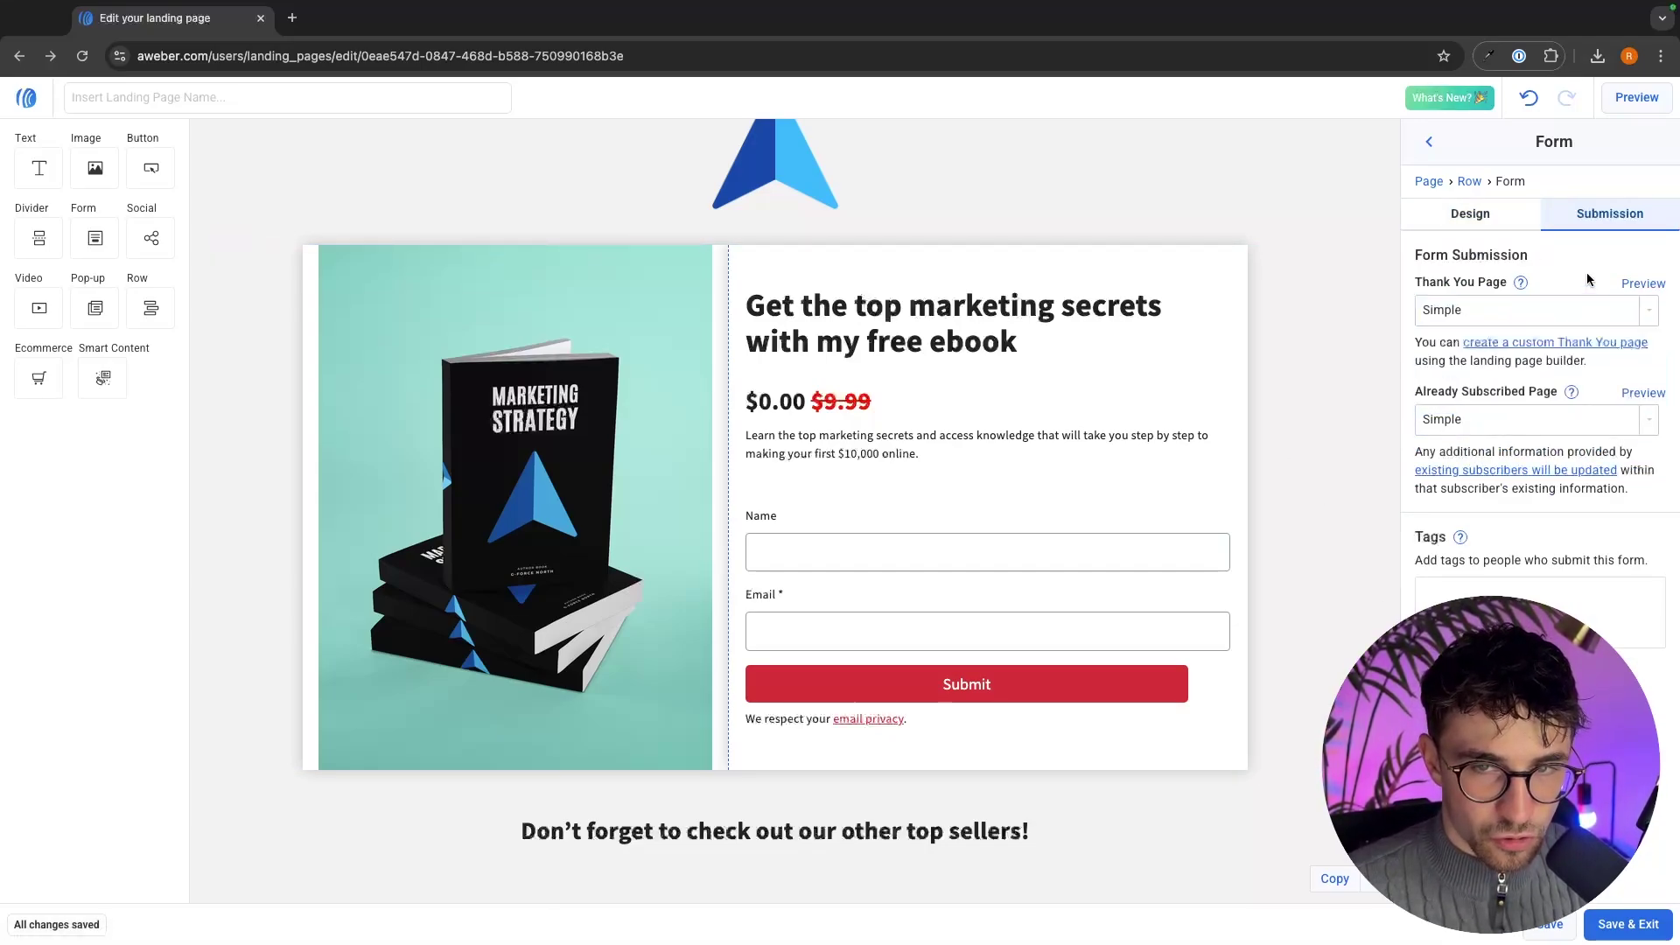
pyautogui.scroll(-4, 1310, 679)
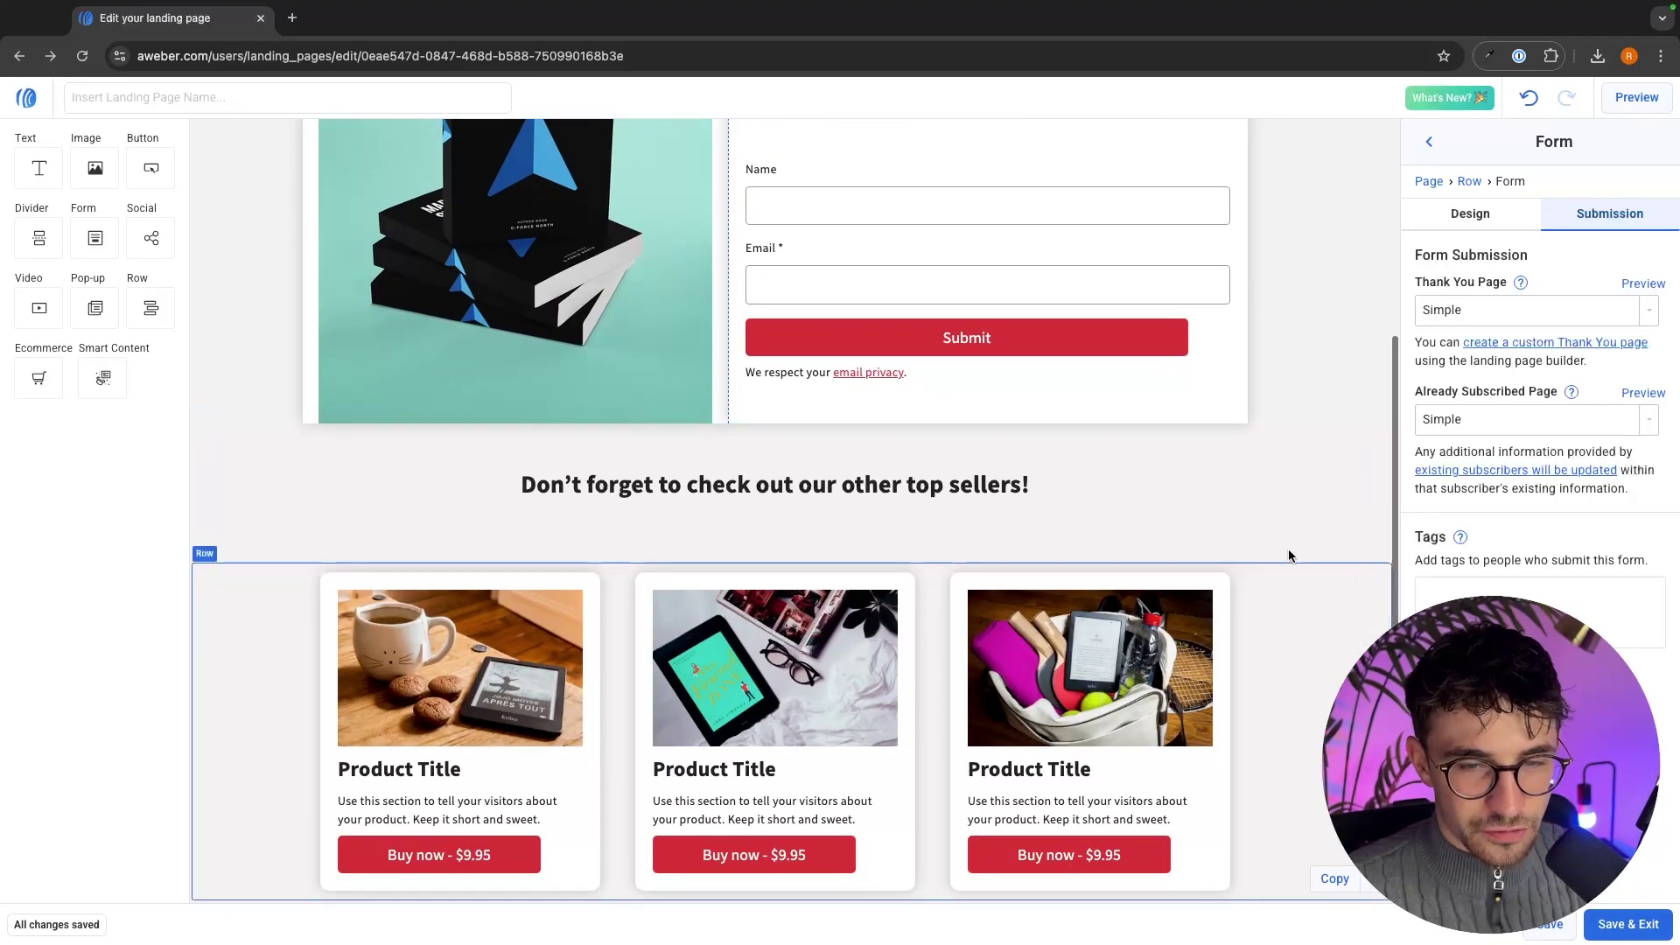
pyautogui.click(1371, 504)
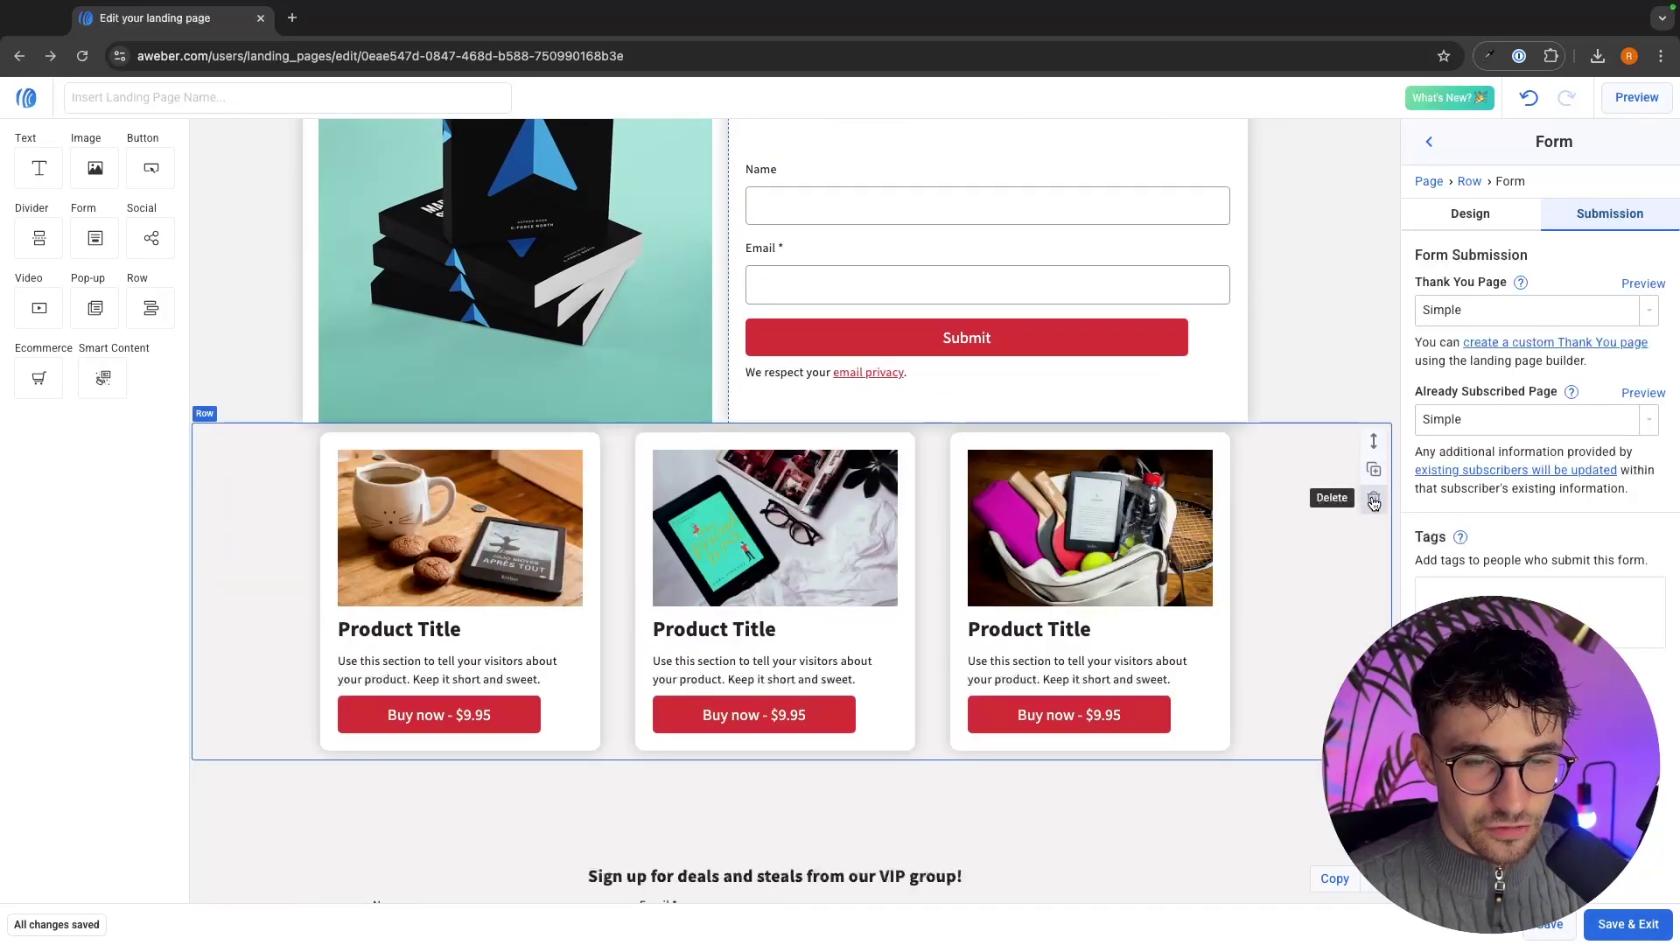
pyautogui.click(1372, 506)
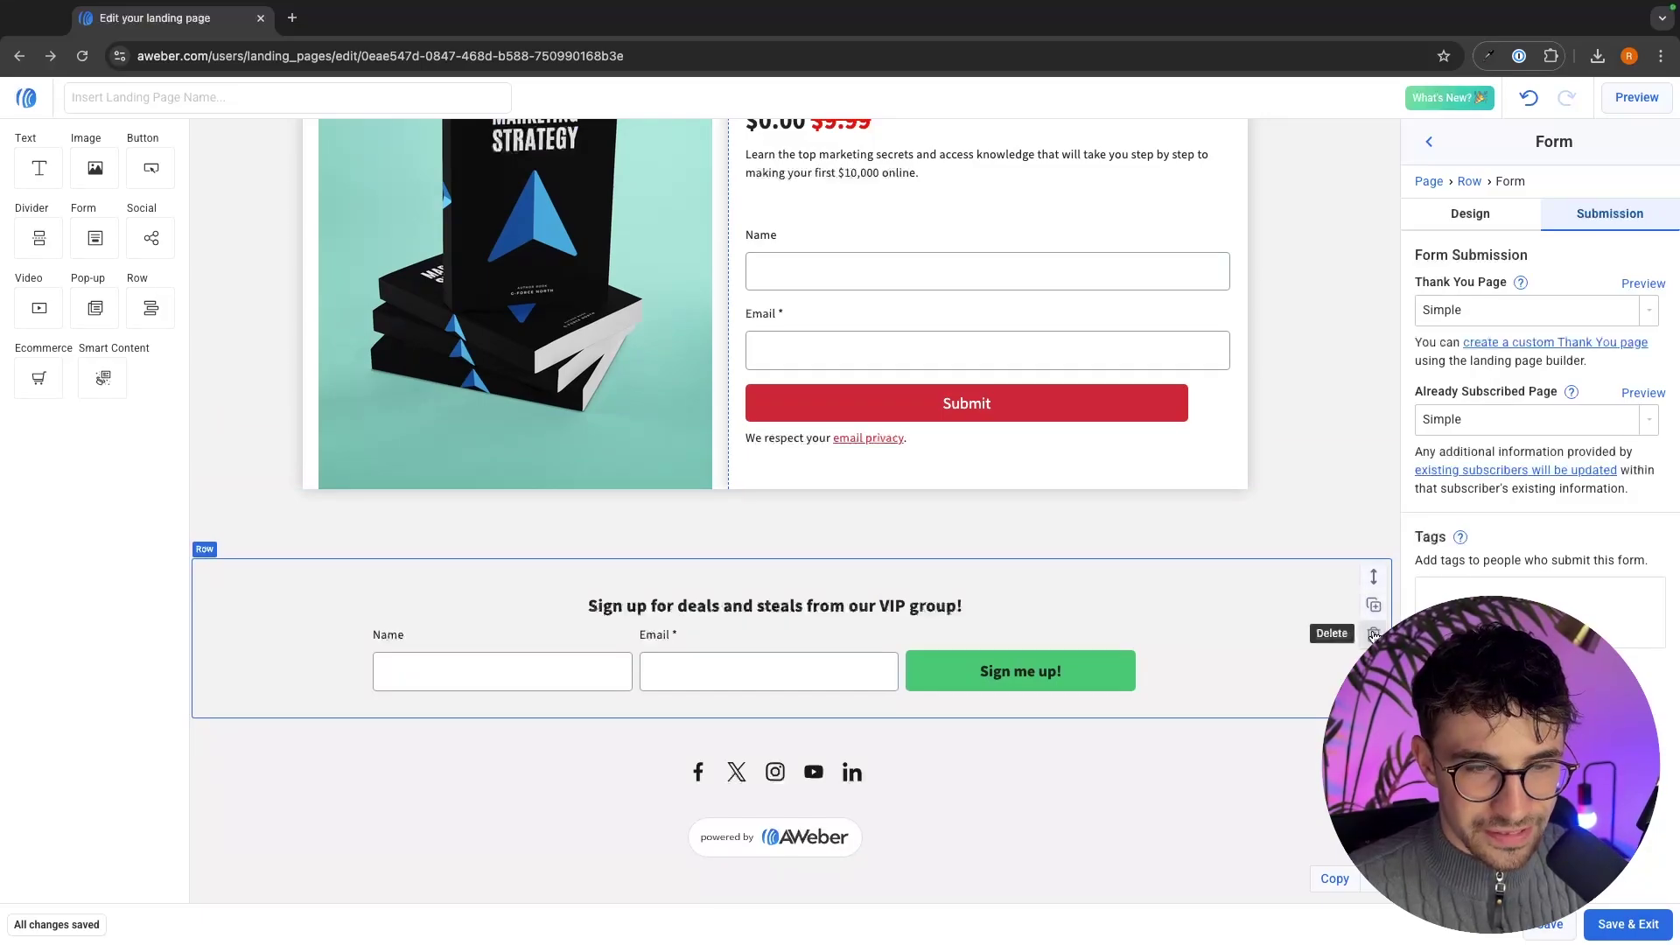
pyautogui.click(1373, 636)
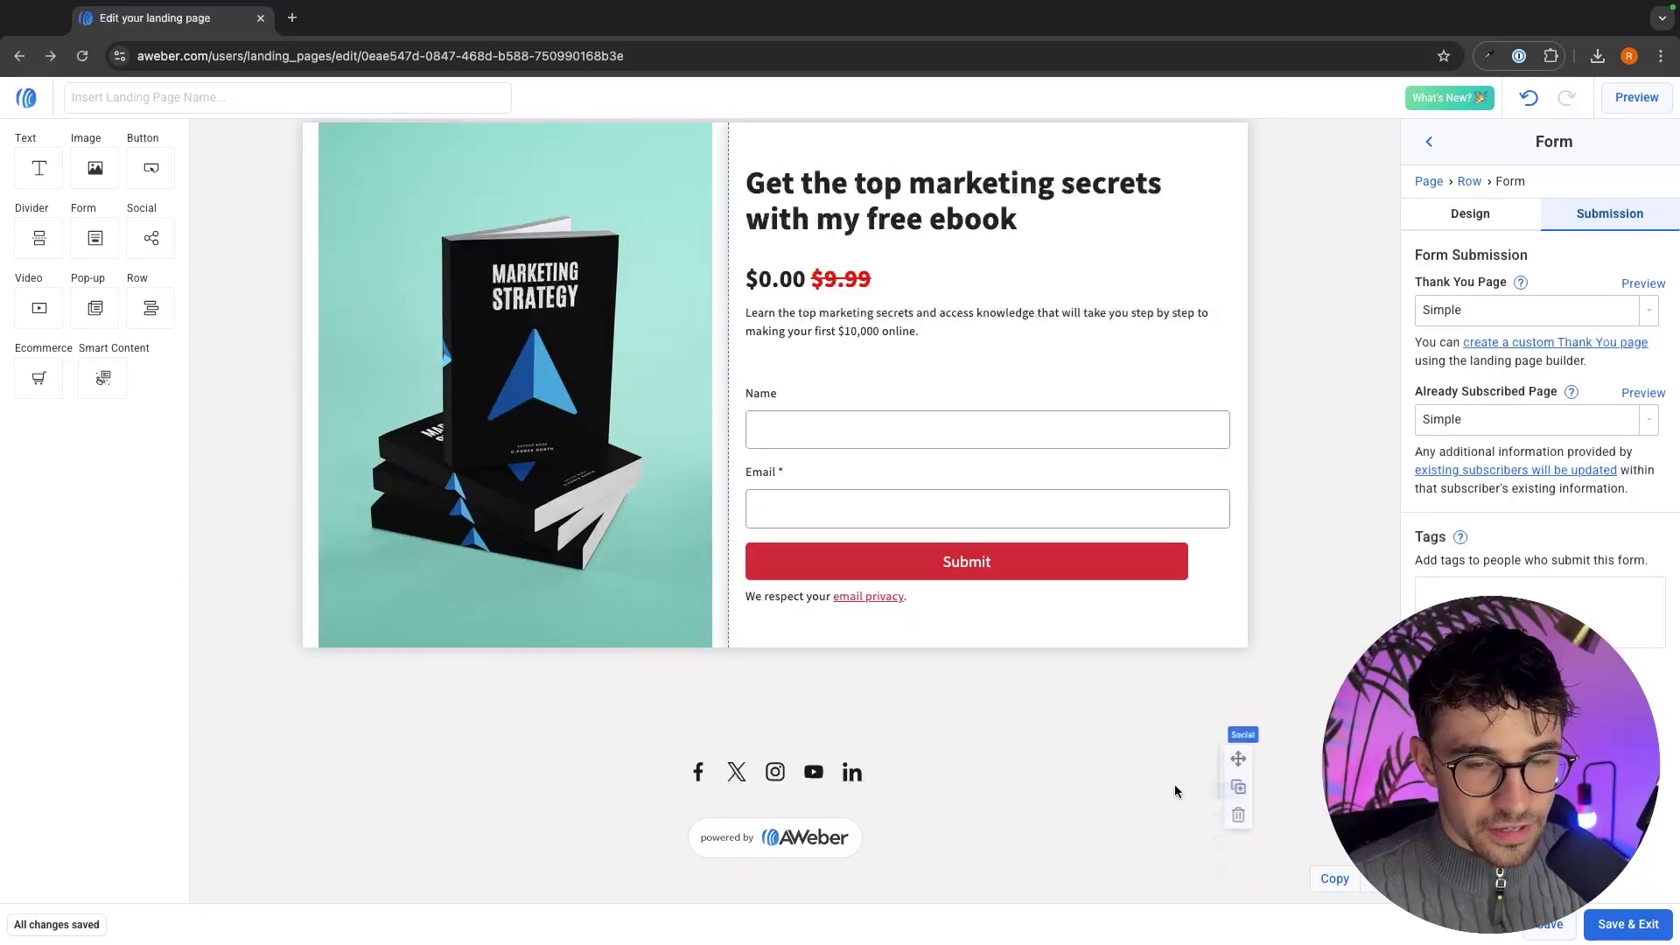
pyautogui.click(1239, 813)
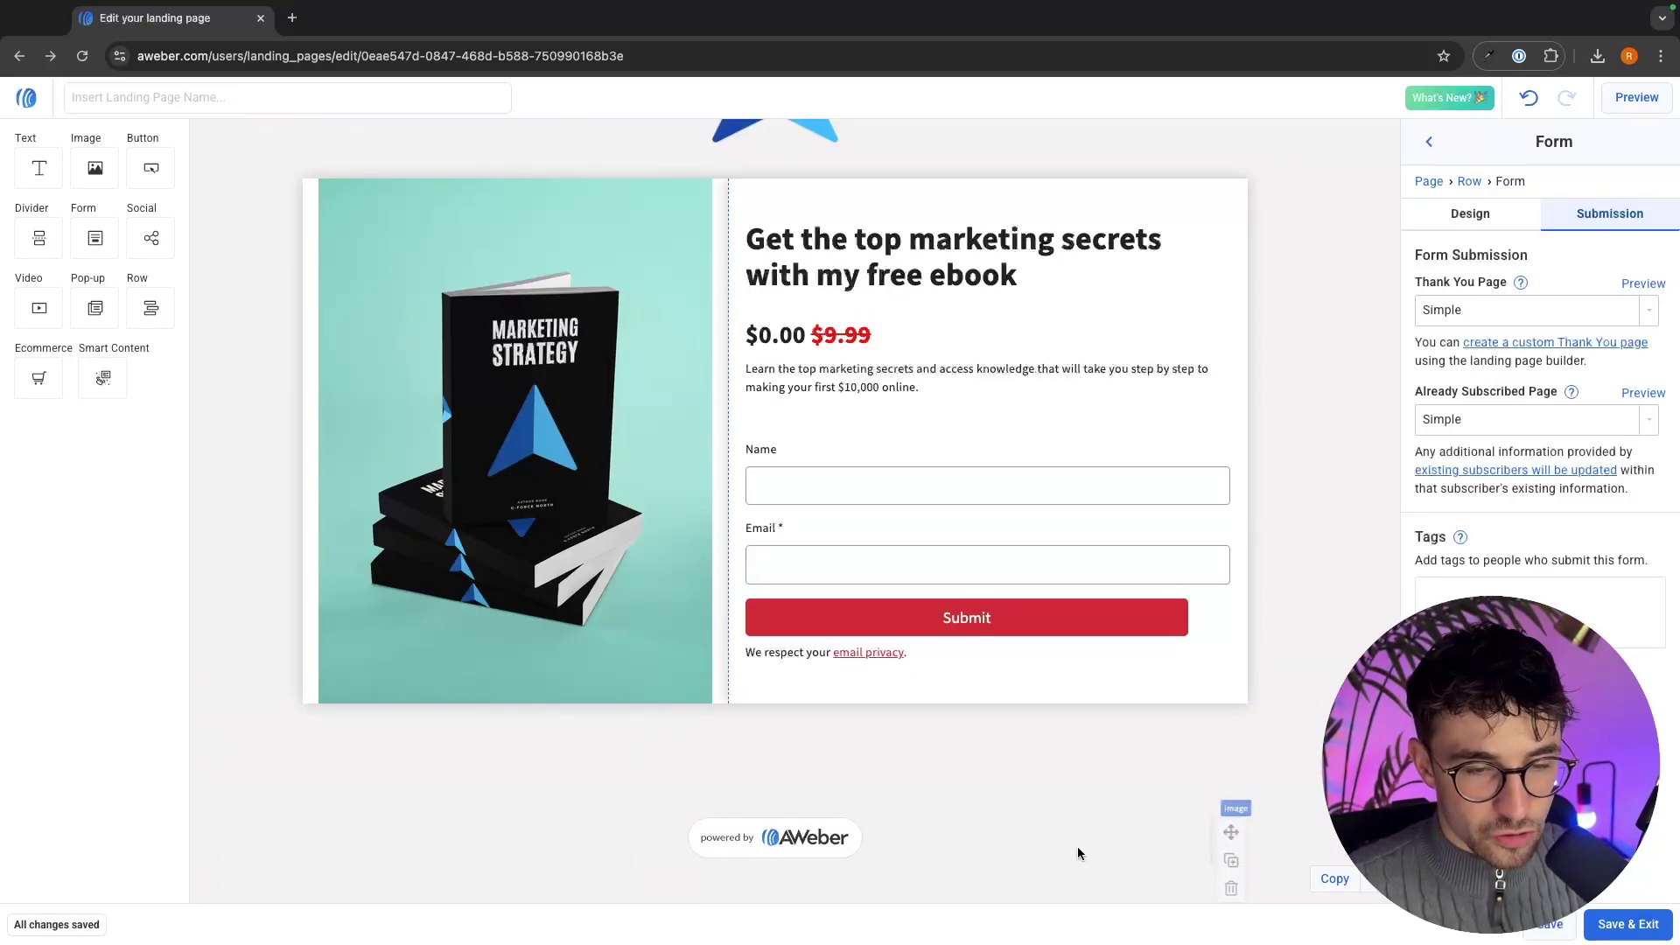
pyautogui.click(1239, 890)
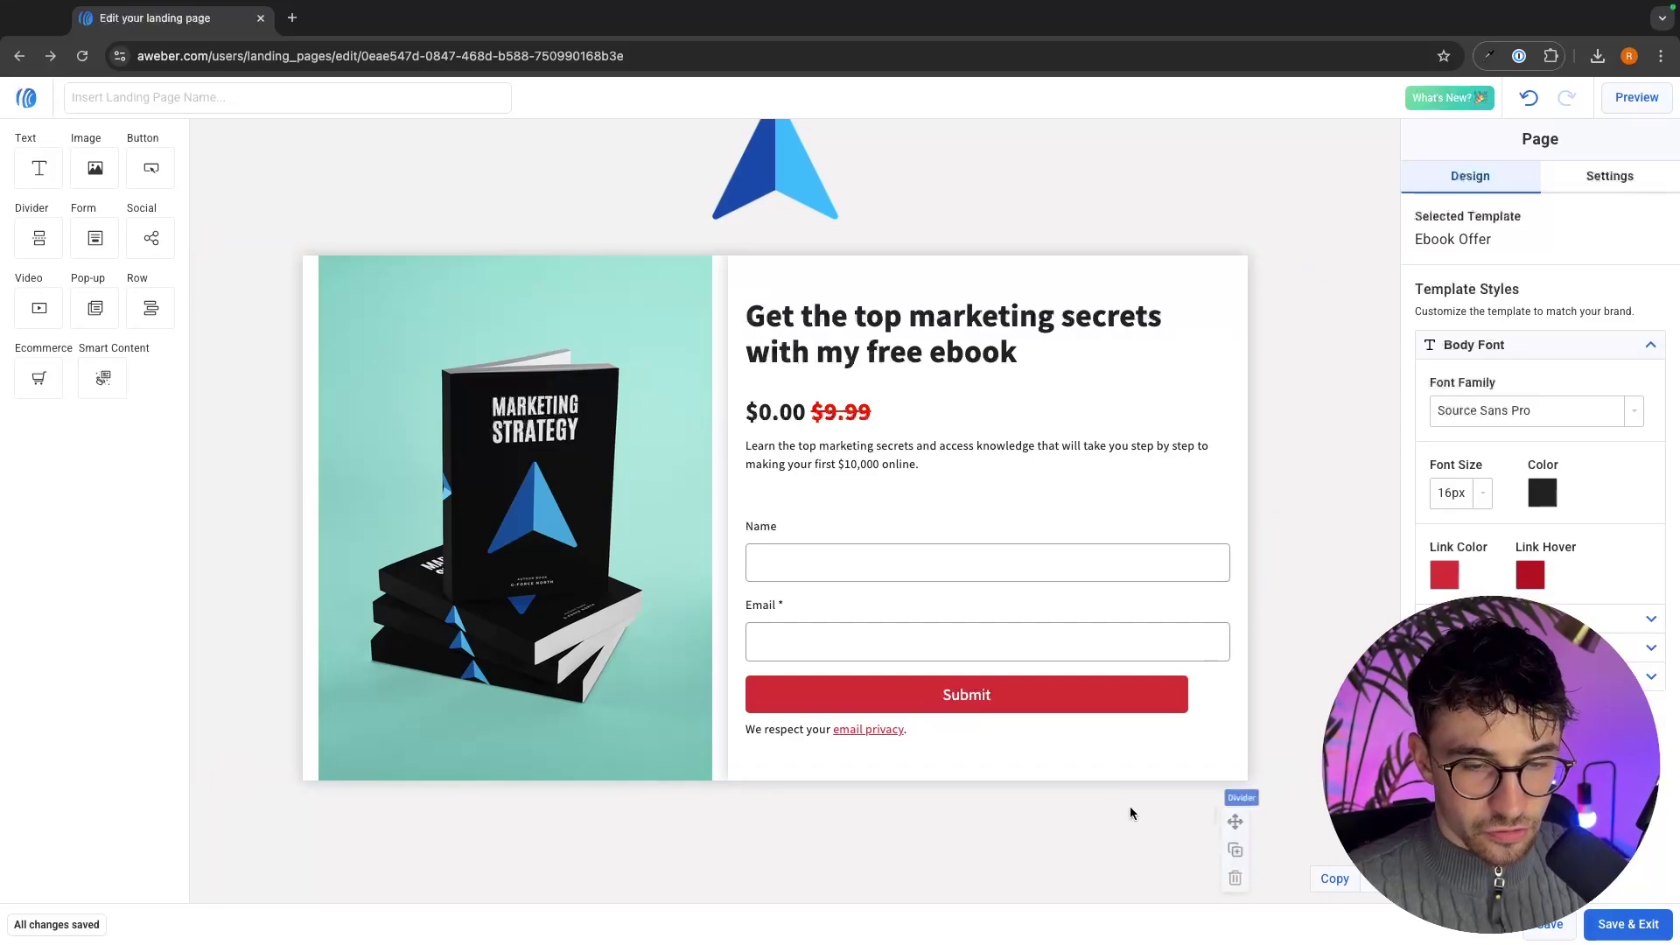
pyautogui.click(1192, 735)
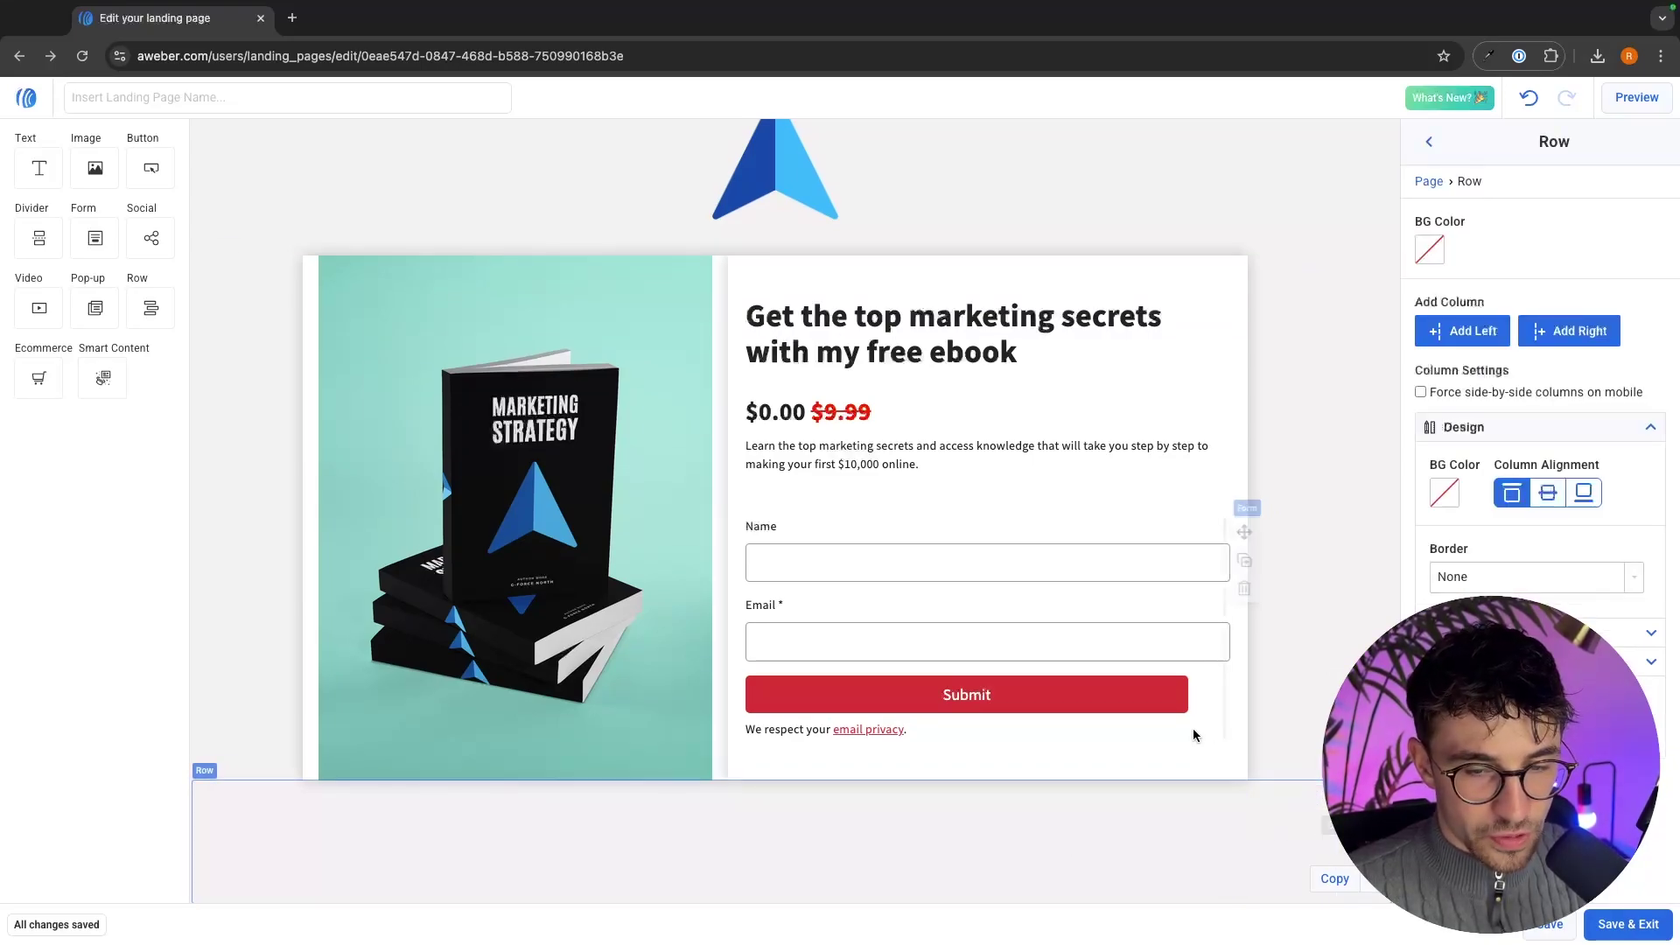
pyautogui.scroll(-2, 1193, 735)
pyautogui.moveTo(38, 171); pyautogui.dragTo(681, 717)
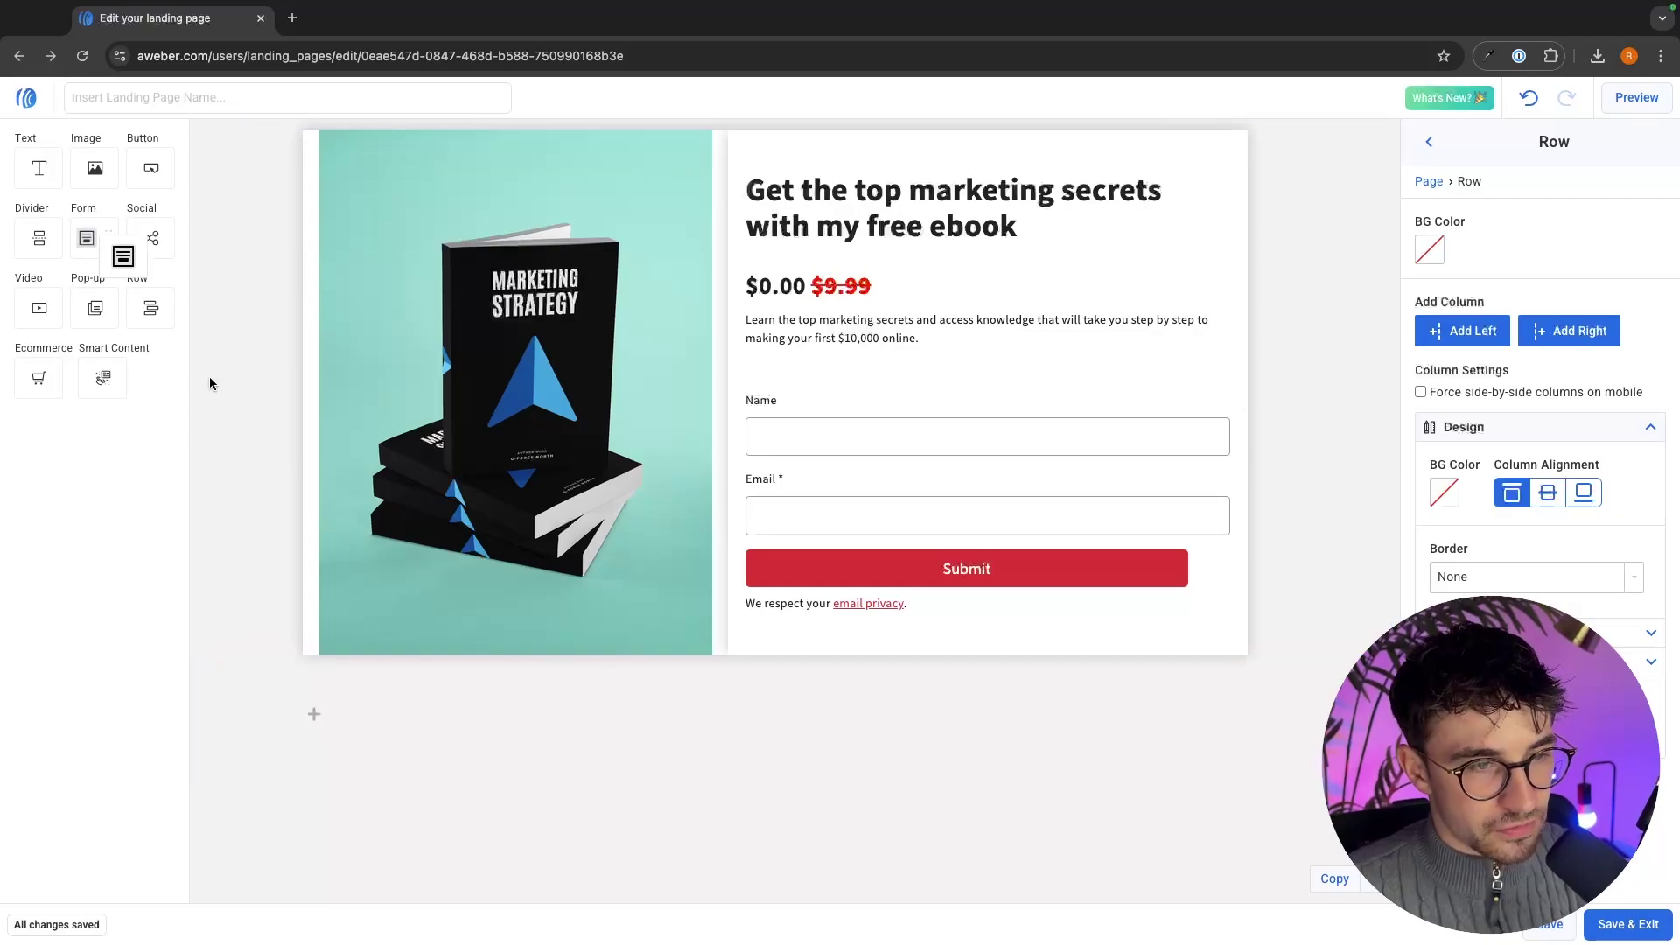
pyautogui.moveTo(94, 238); pyautogui.dragTo(744, 828)
pyautogui.scroll(-2, 885, 785)
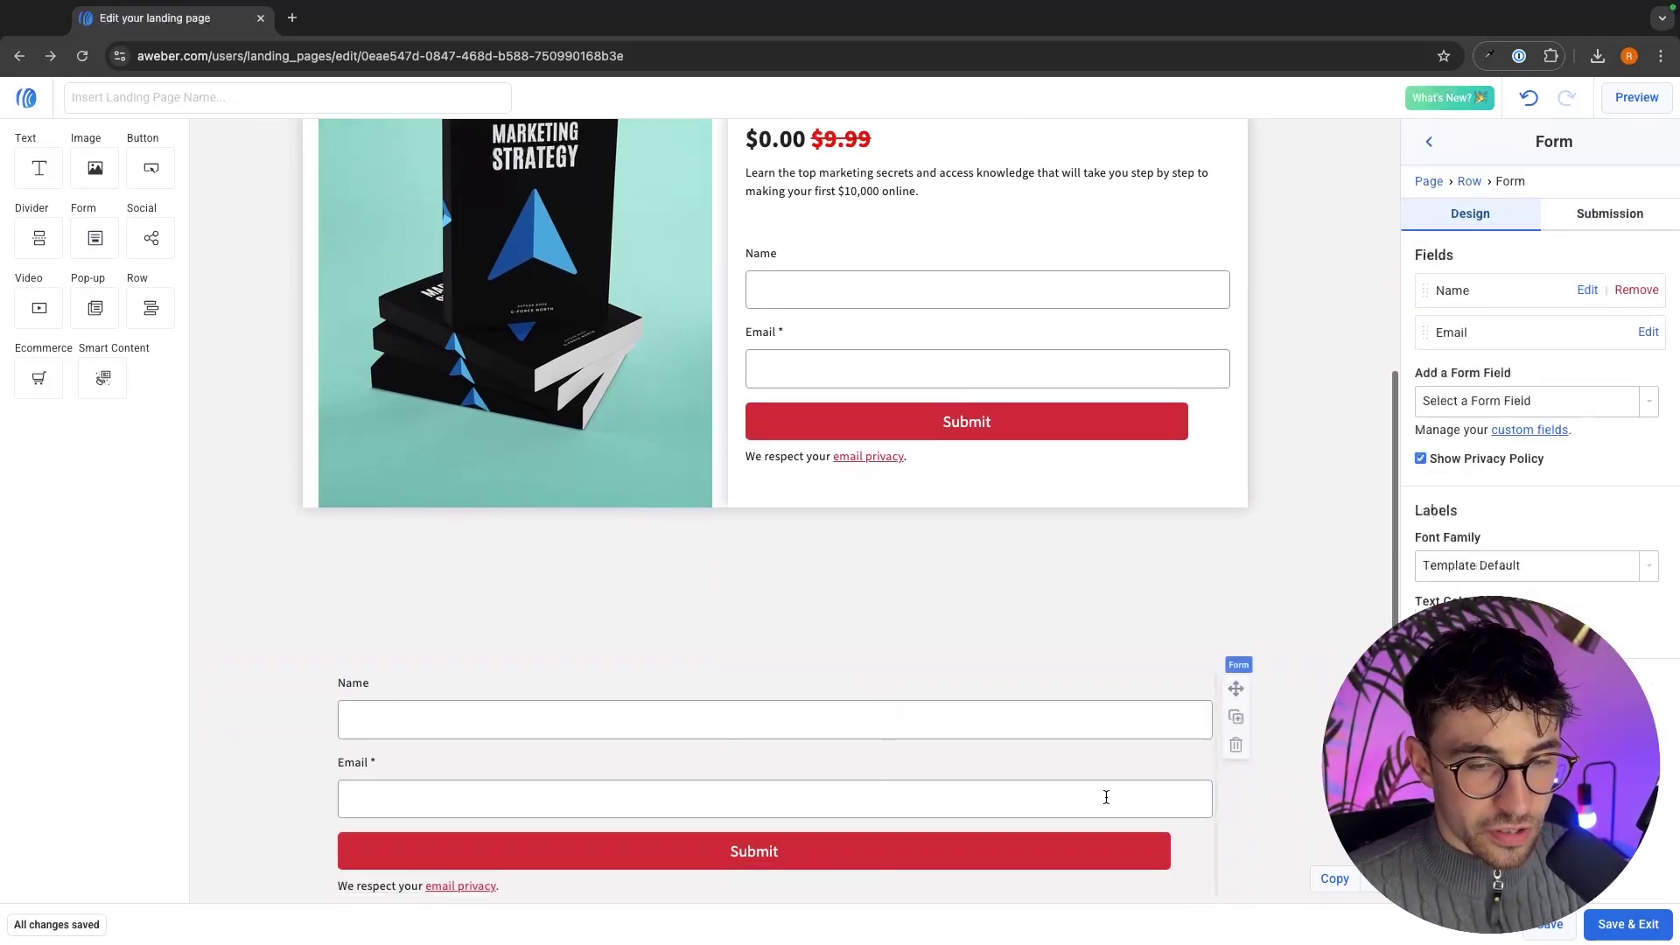
pyautogui.click(1335, 703)
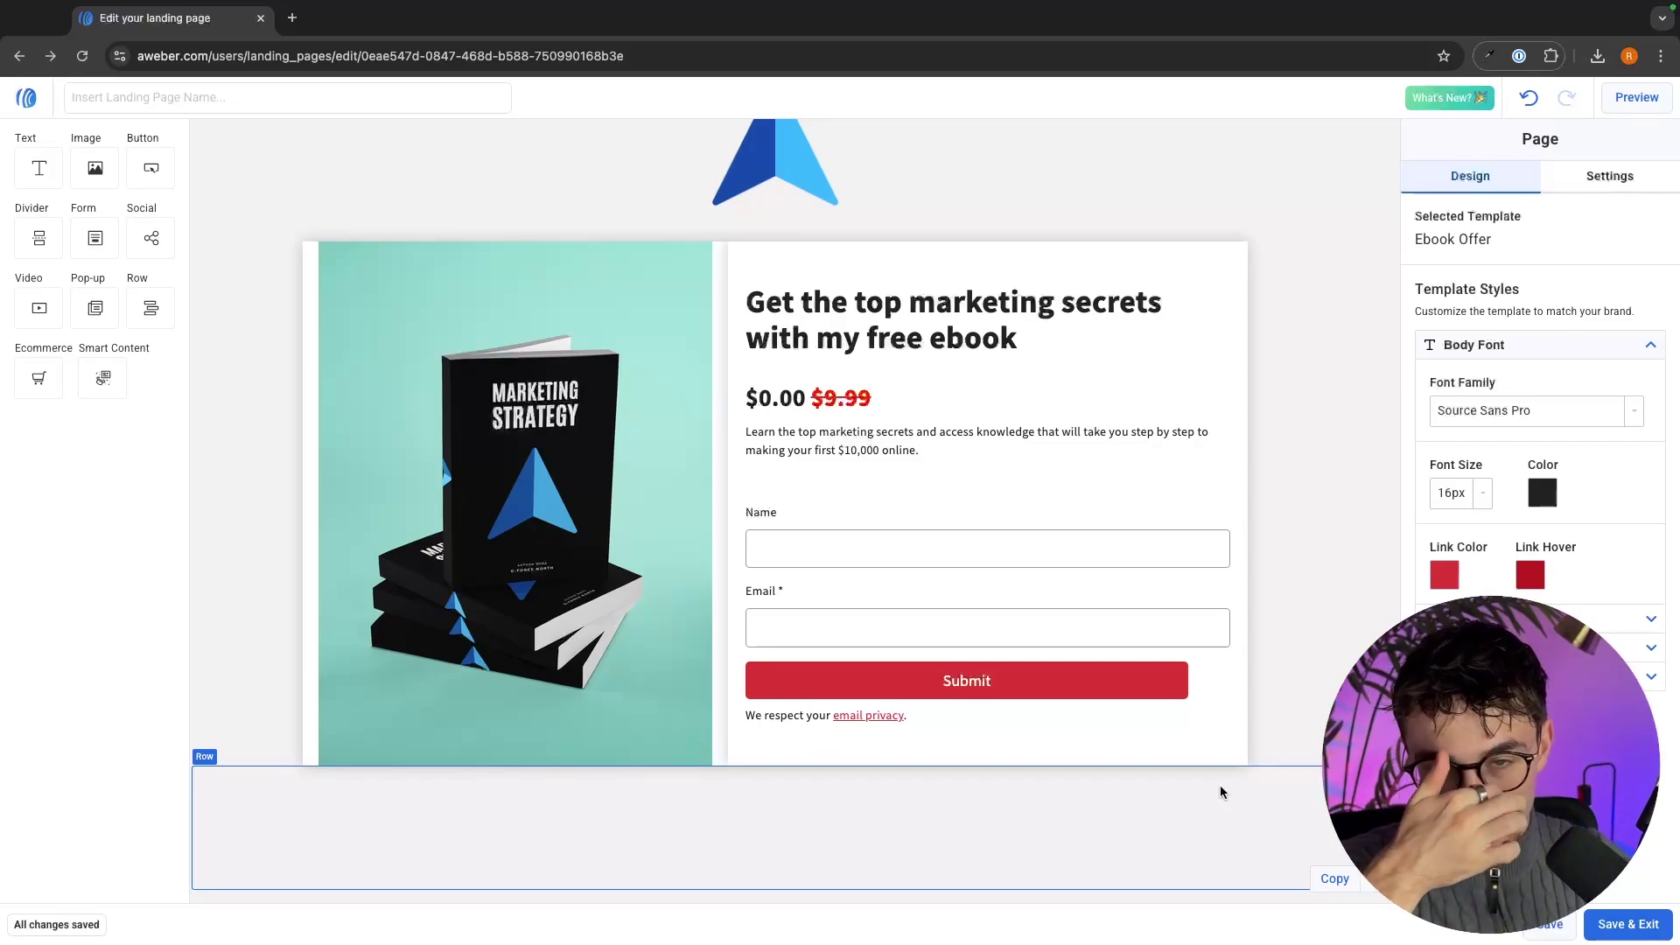
pyautogui.scroll(2, 1222, 745)
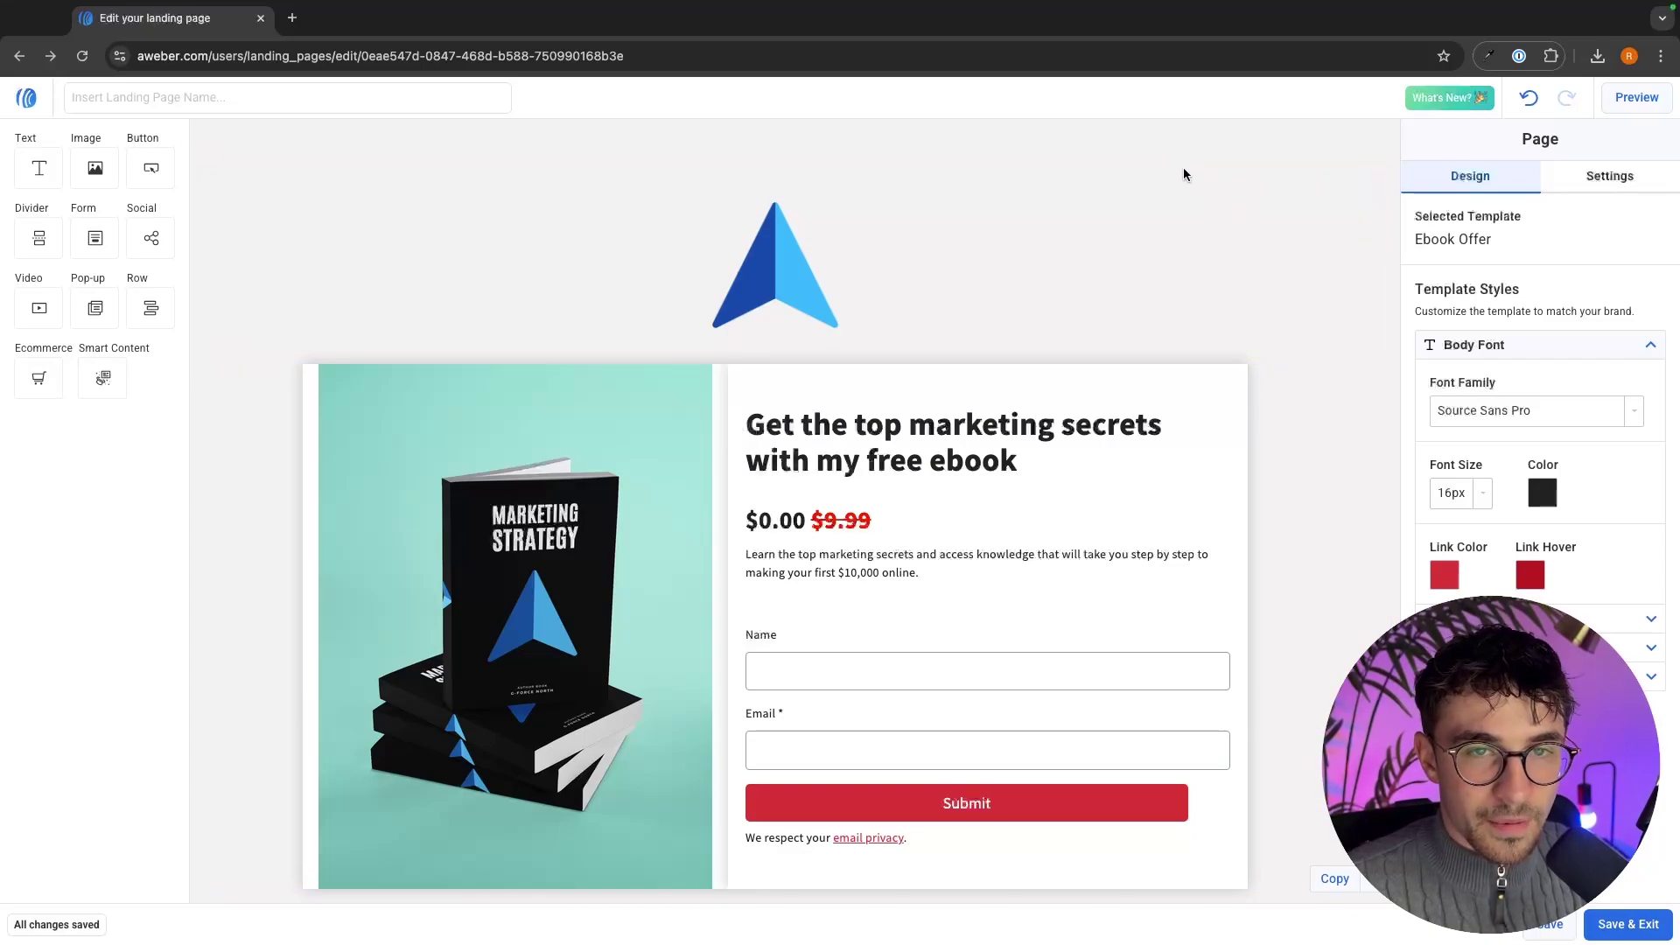
pyautogui.click(1265, 182)
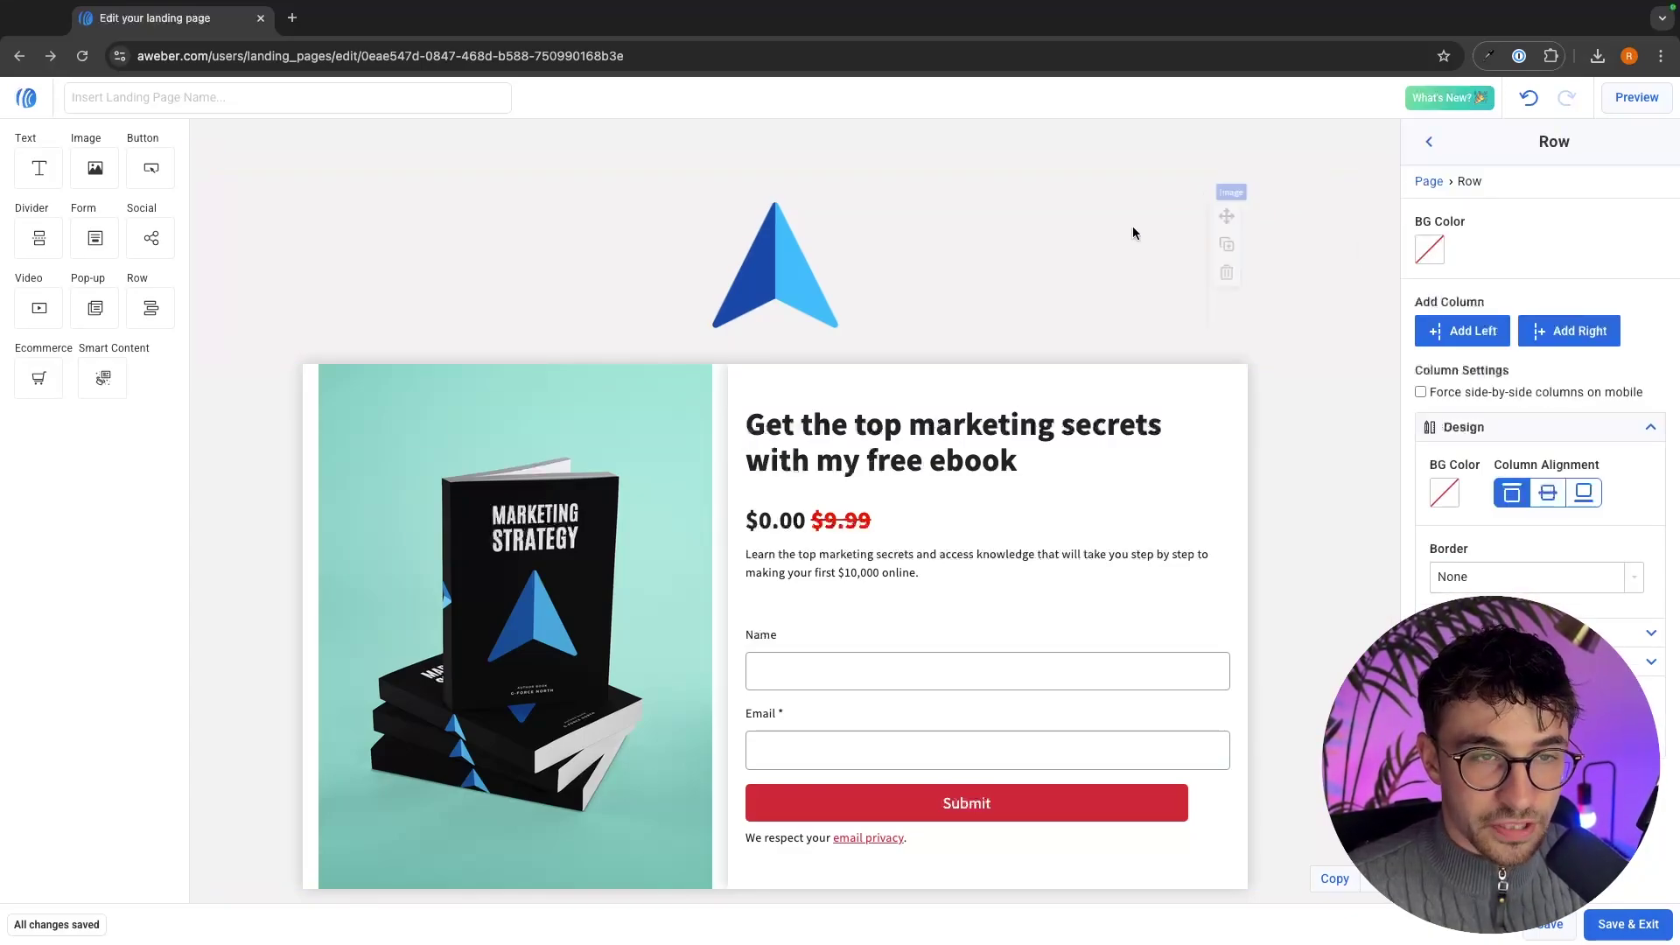
pyautogui.click(1436, 254)
pyautogui.moveTo(1452, 333); pyautogui.dragTo(1678, 303)
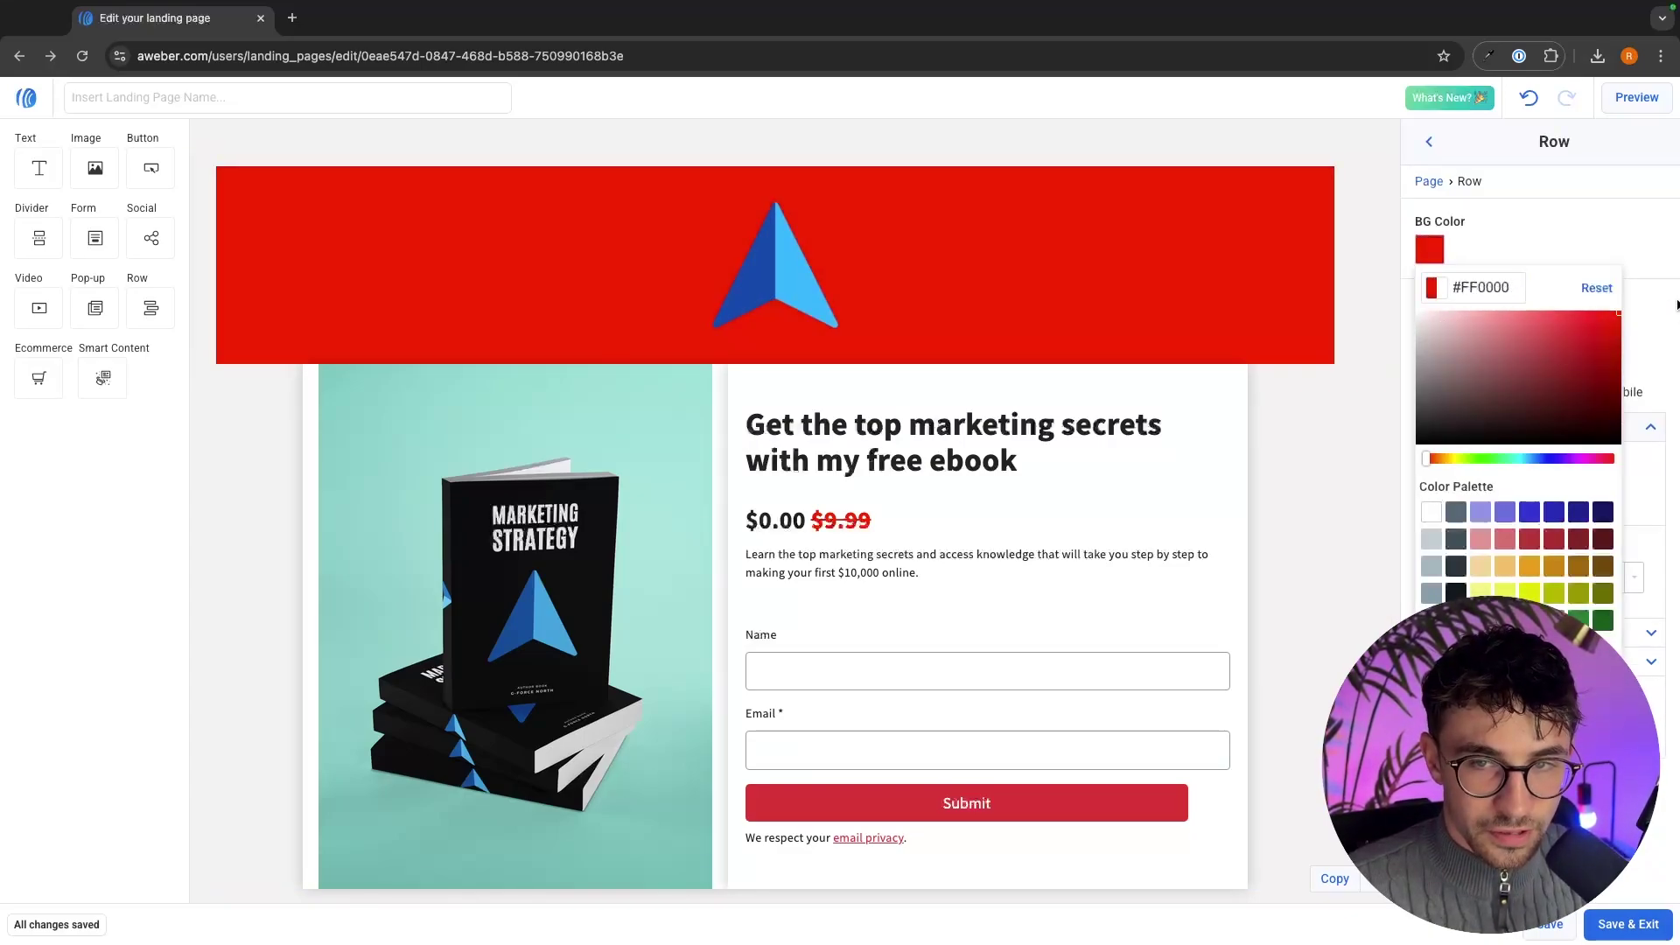
pyautogui.click(1313, 386)
pyautogui.click(1430, 249)
pyautogui.moveTo(1547, 393); pyautogui.dragTo(1624, 305)
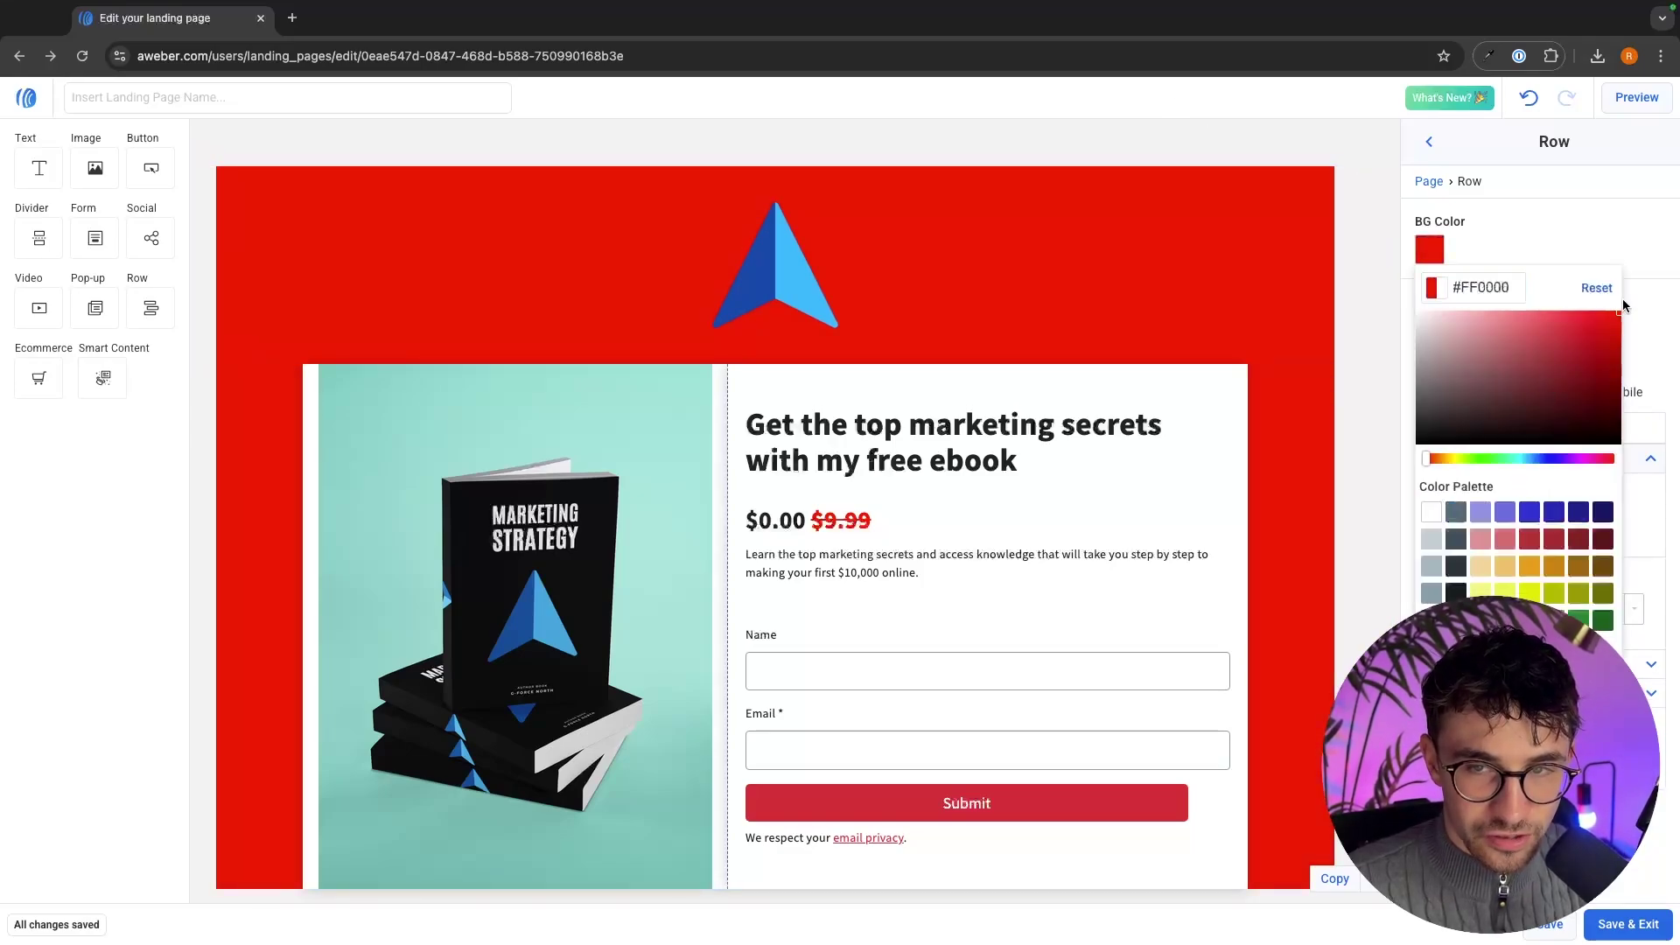
pyautogui.scroll(-2, 1395, 353)
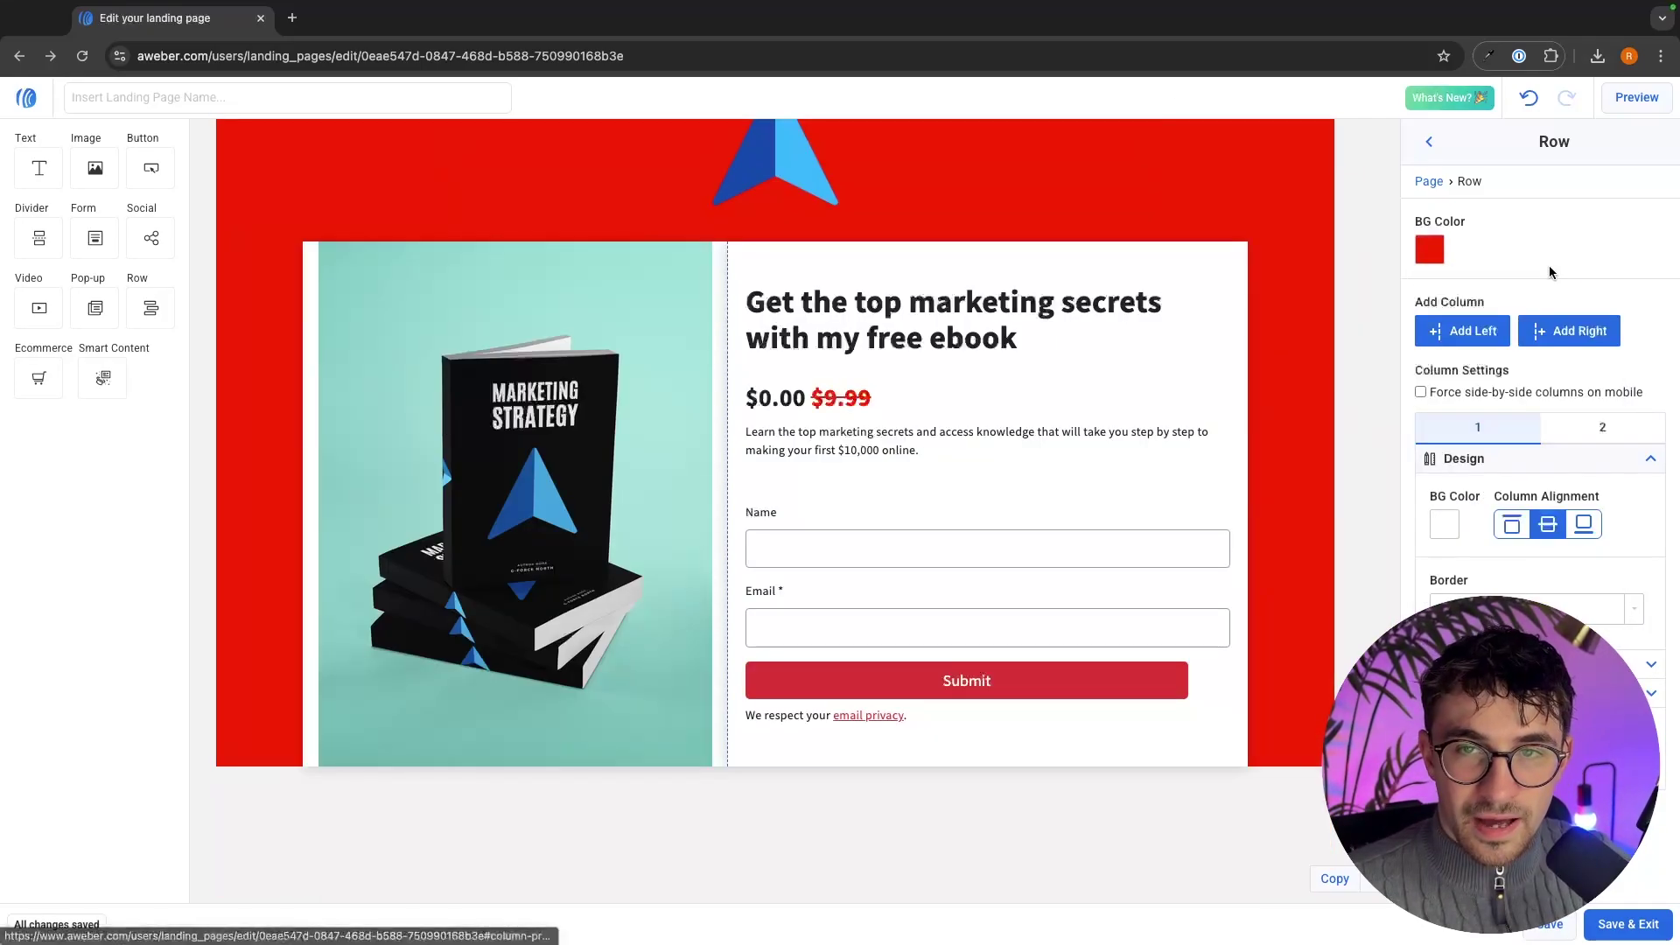
pyautogui.click(1432, 143)
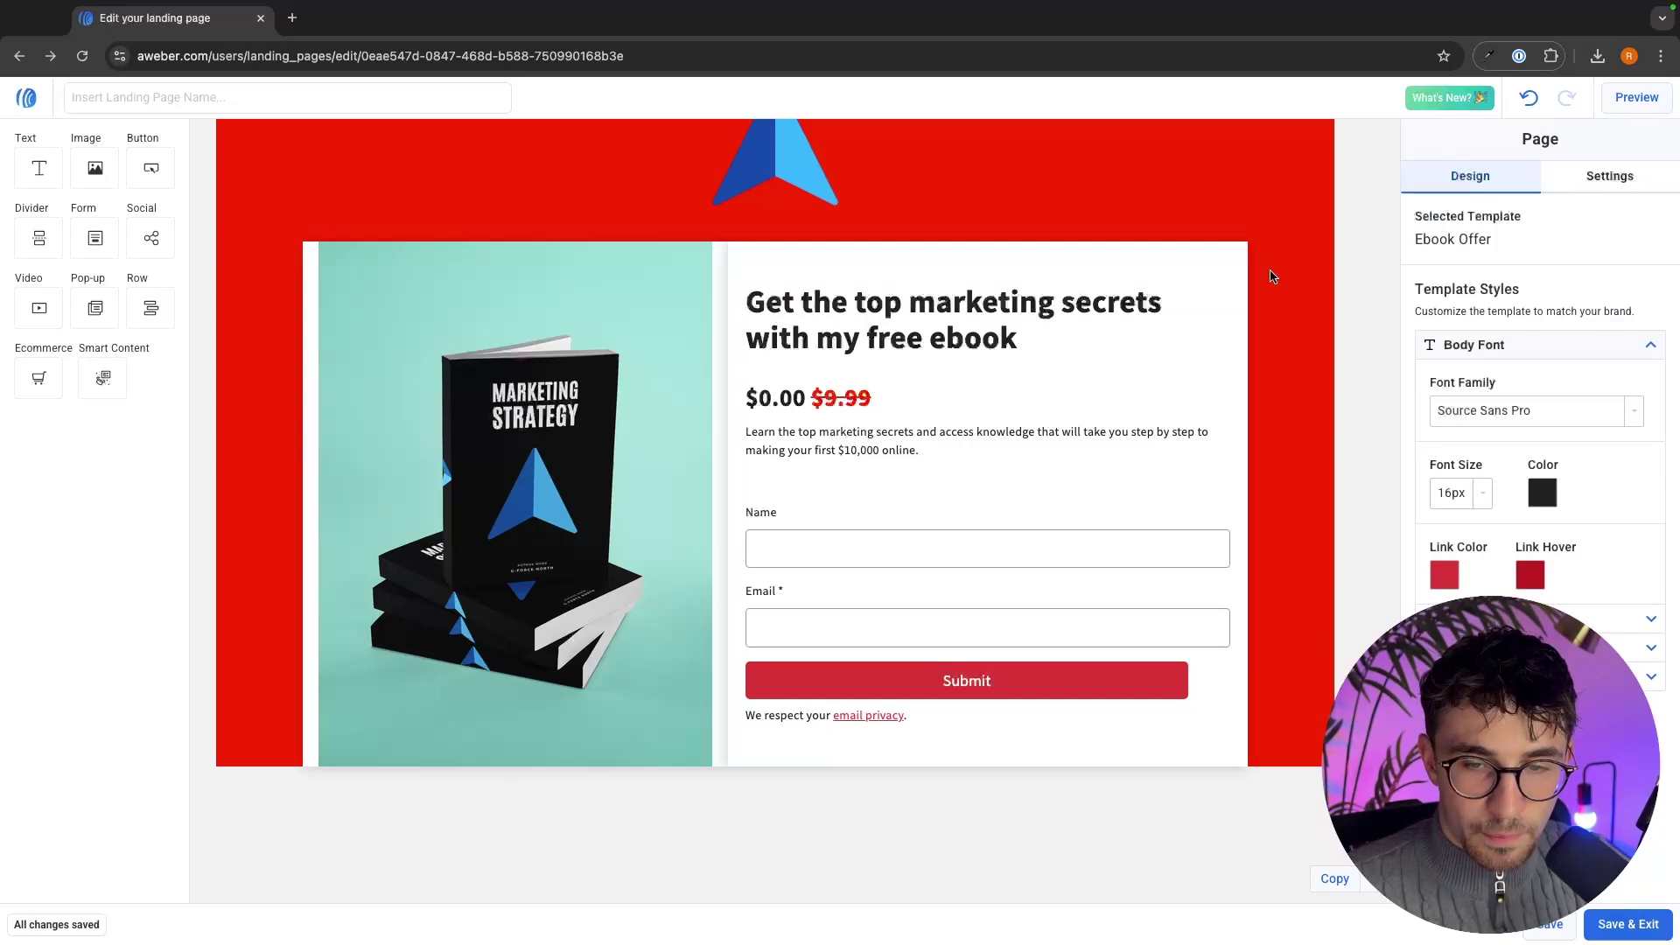
pyautogui.click(1488, 676)
pyautogui.click(1453, 691)
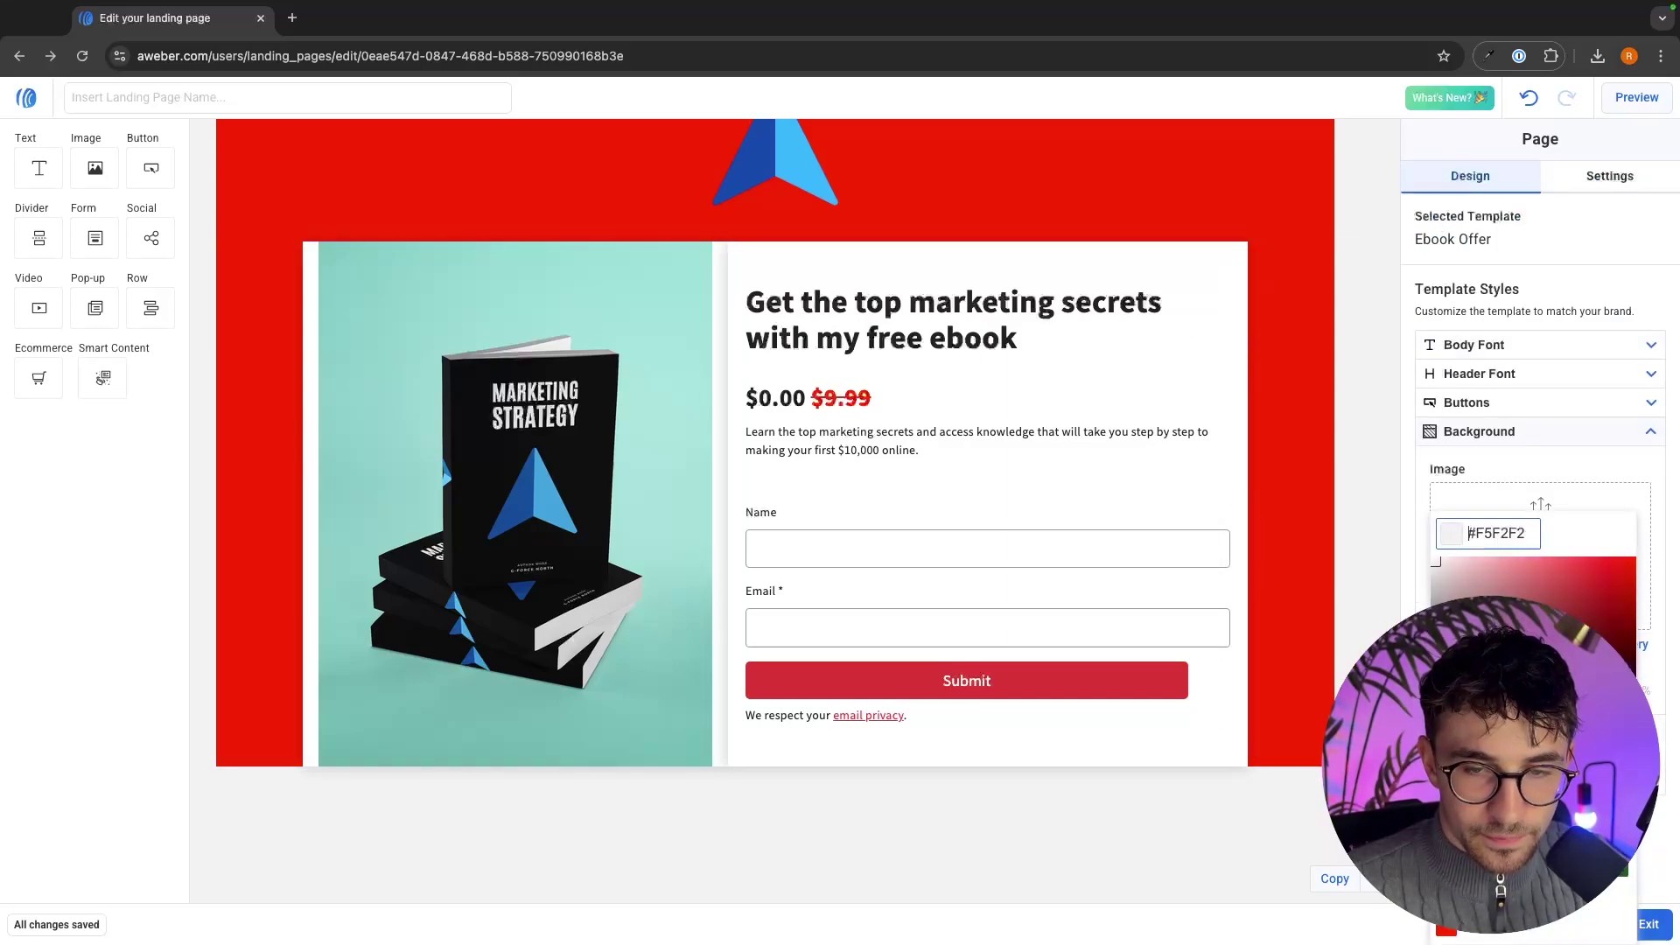
pyautogui.moveTo(1488, 613); pyautogui.dragTo(1450, 602)
pyautogui.click(1528, 98)
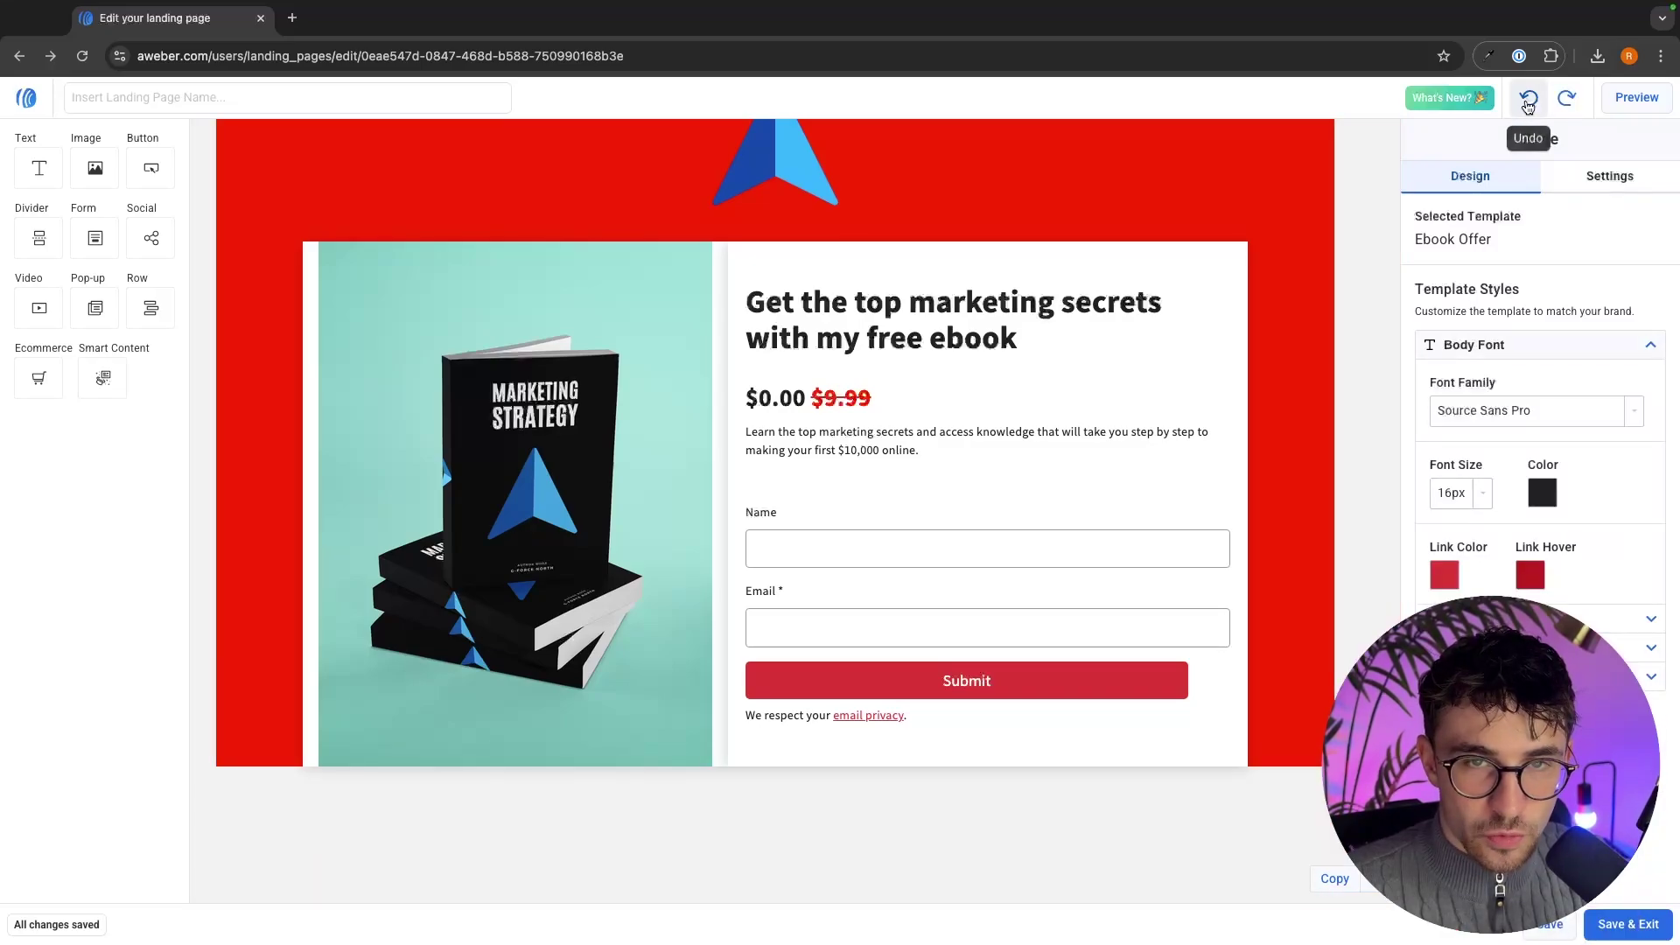
pyautogui.click(1529, 98)
pyautogui.click(1528, 98)
pyautogui.scroll(1, 1253, 198)
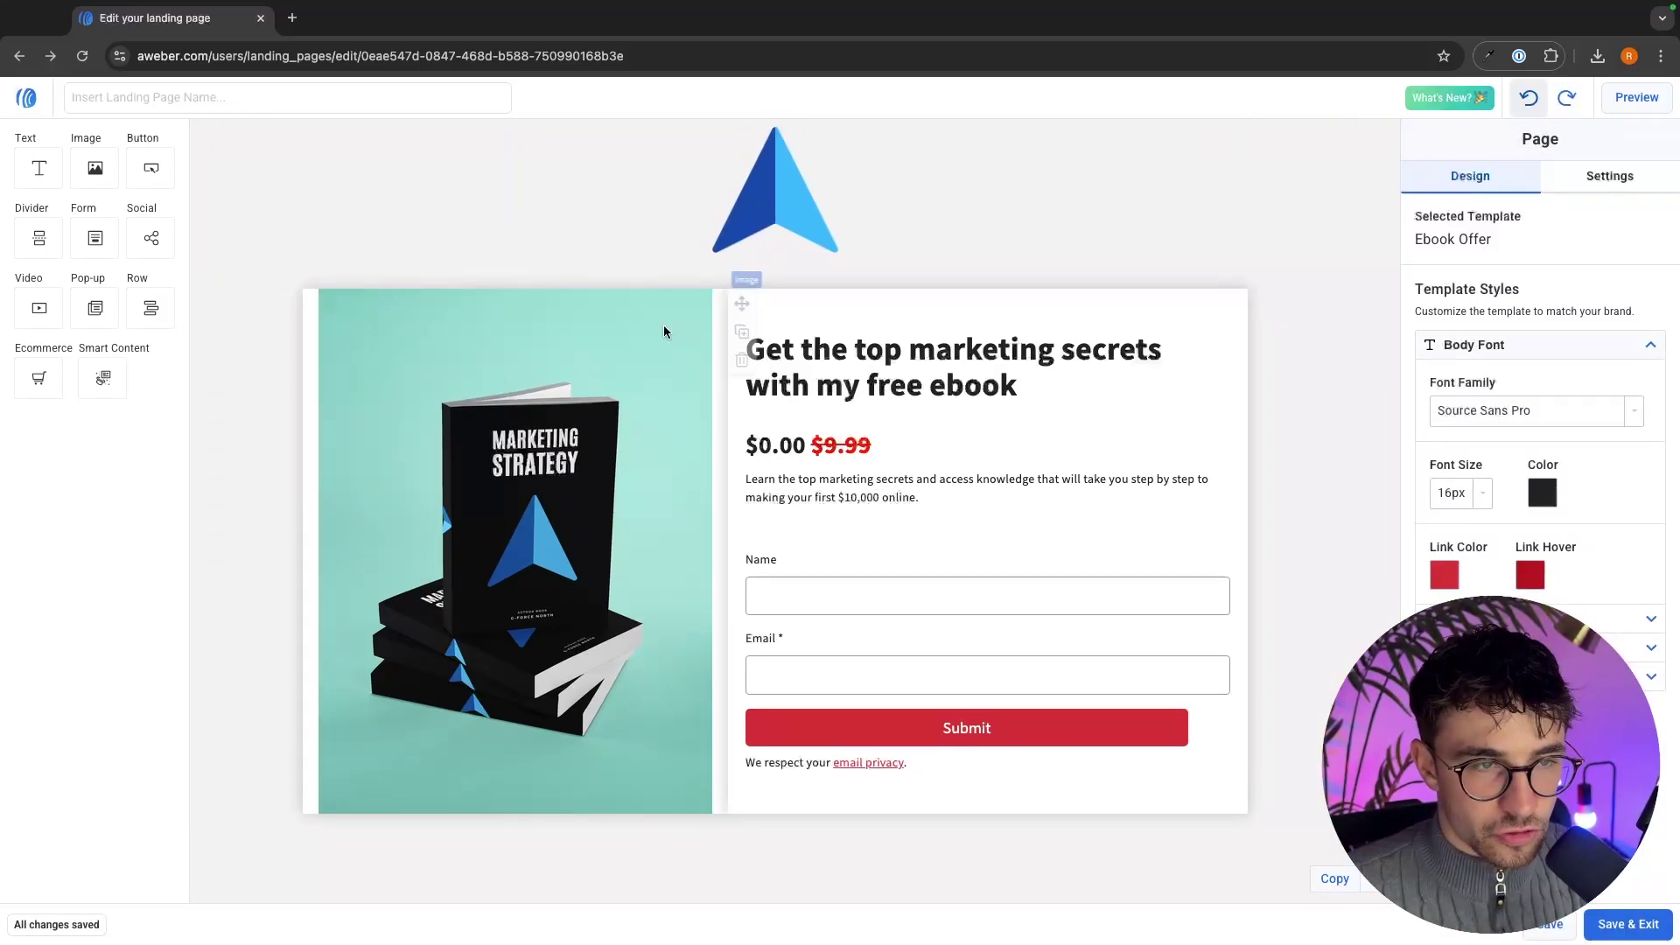
# Step: Set the right-hand offer column's background to teal matching the book image, then save and exit
pyautogui.click(836, 321)
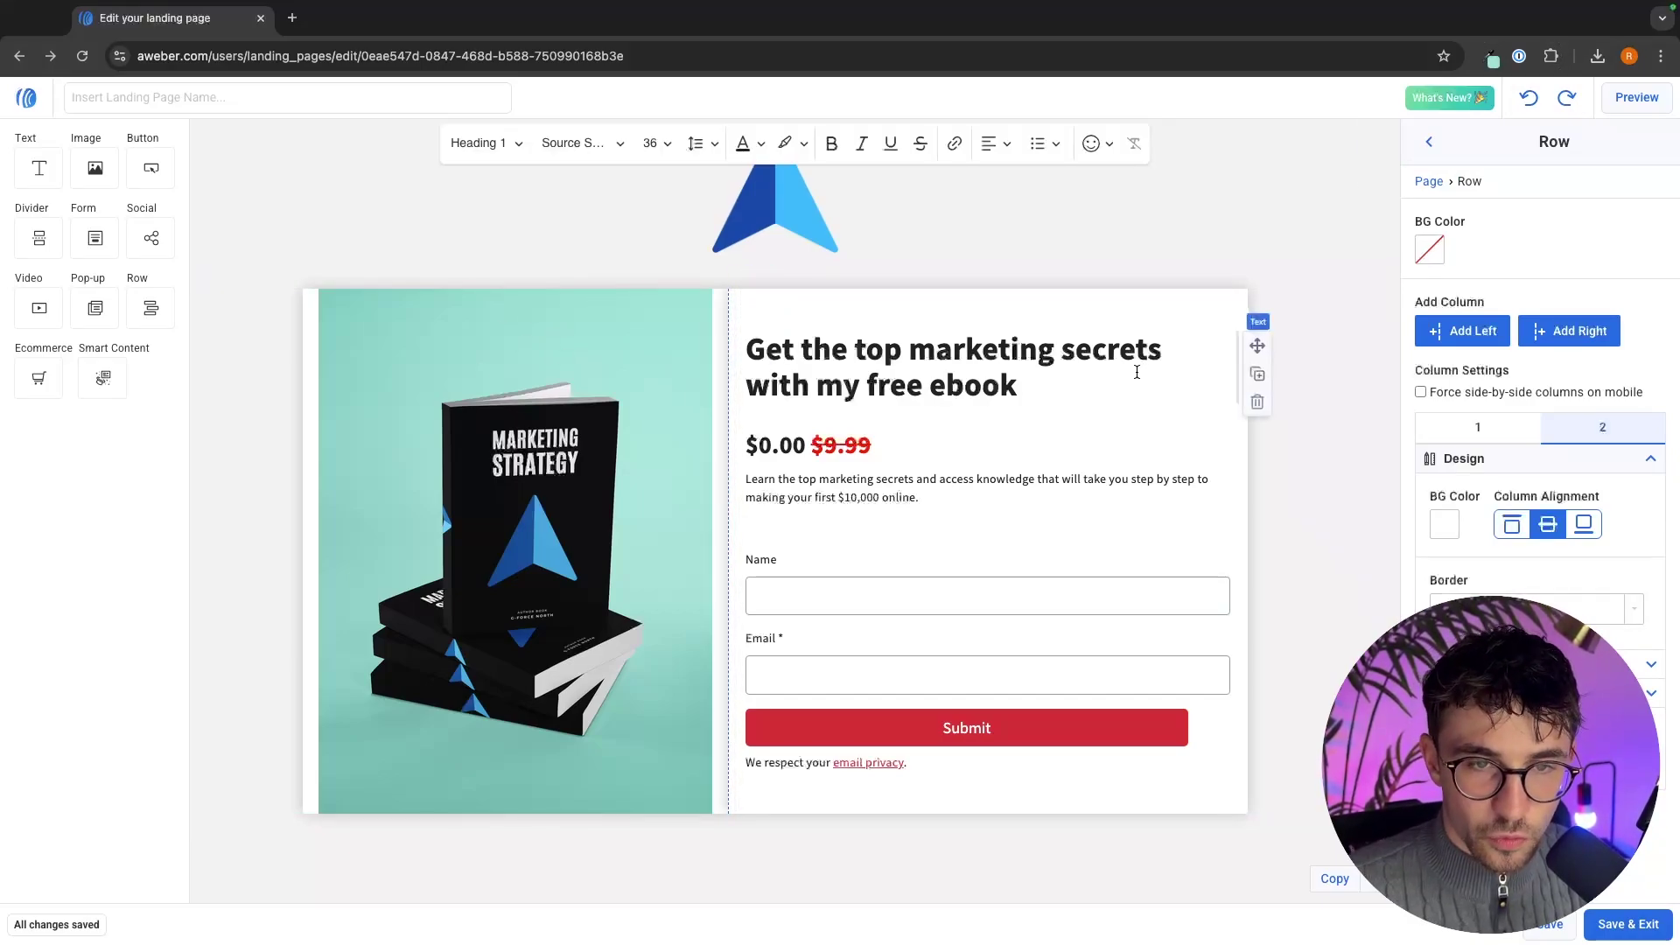
pyautogui.click(1453, 527)
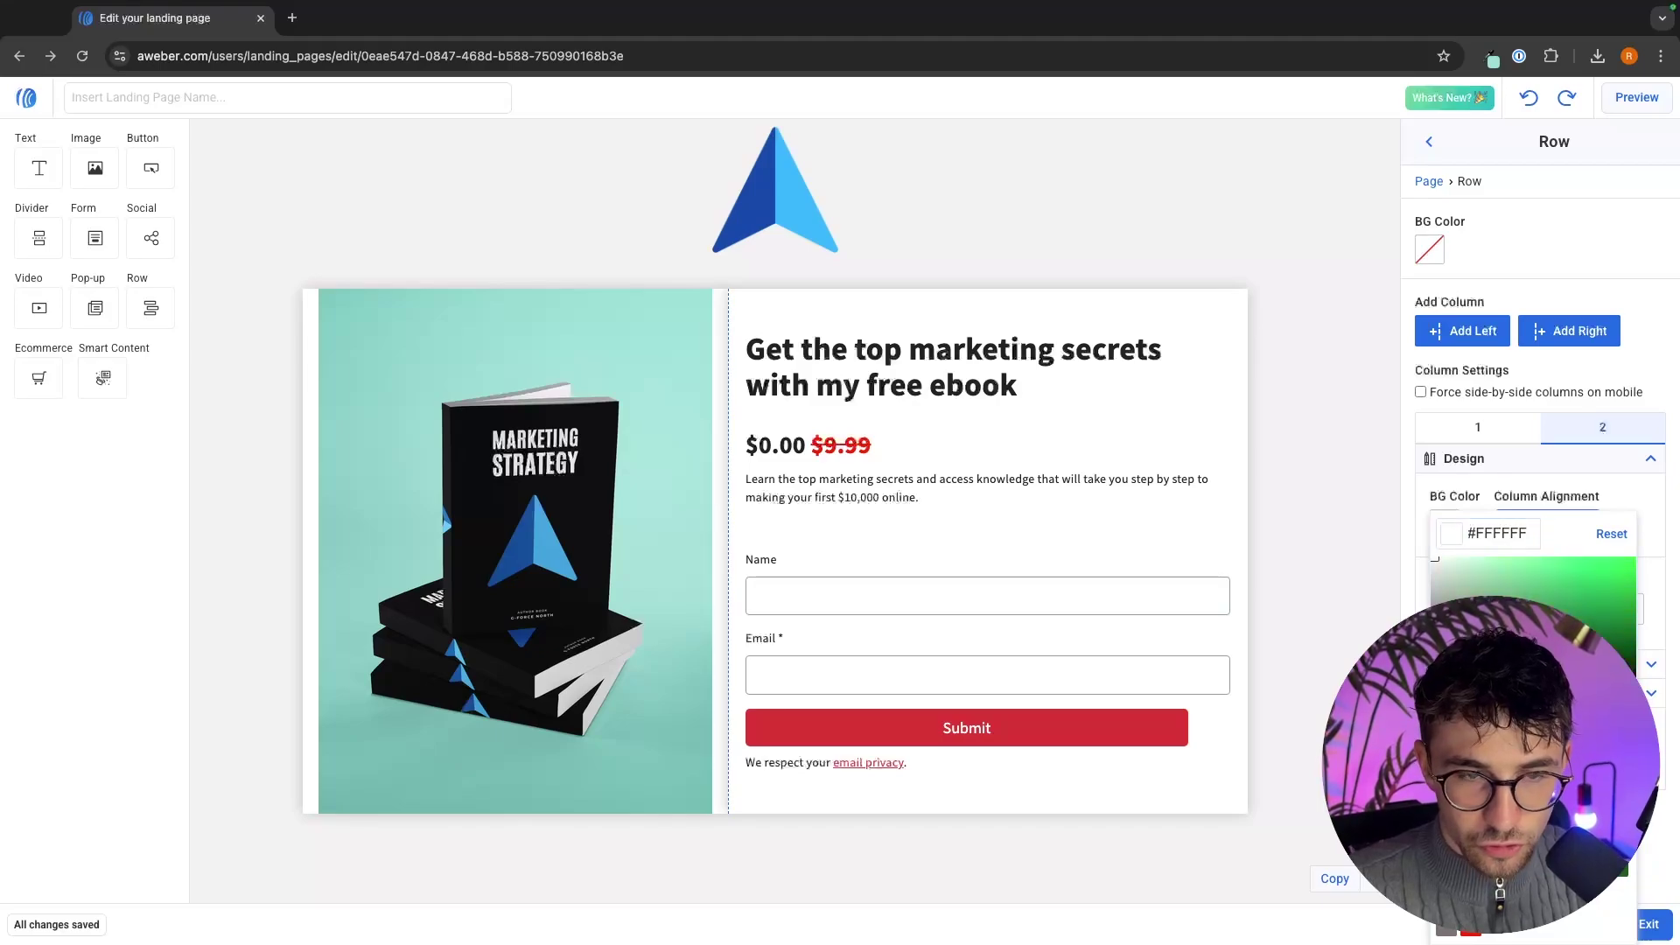
pyautogui.moveTo(1630, 577); pyautogui.dragTo(1562, 580)
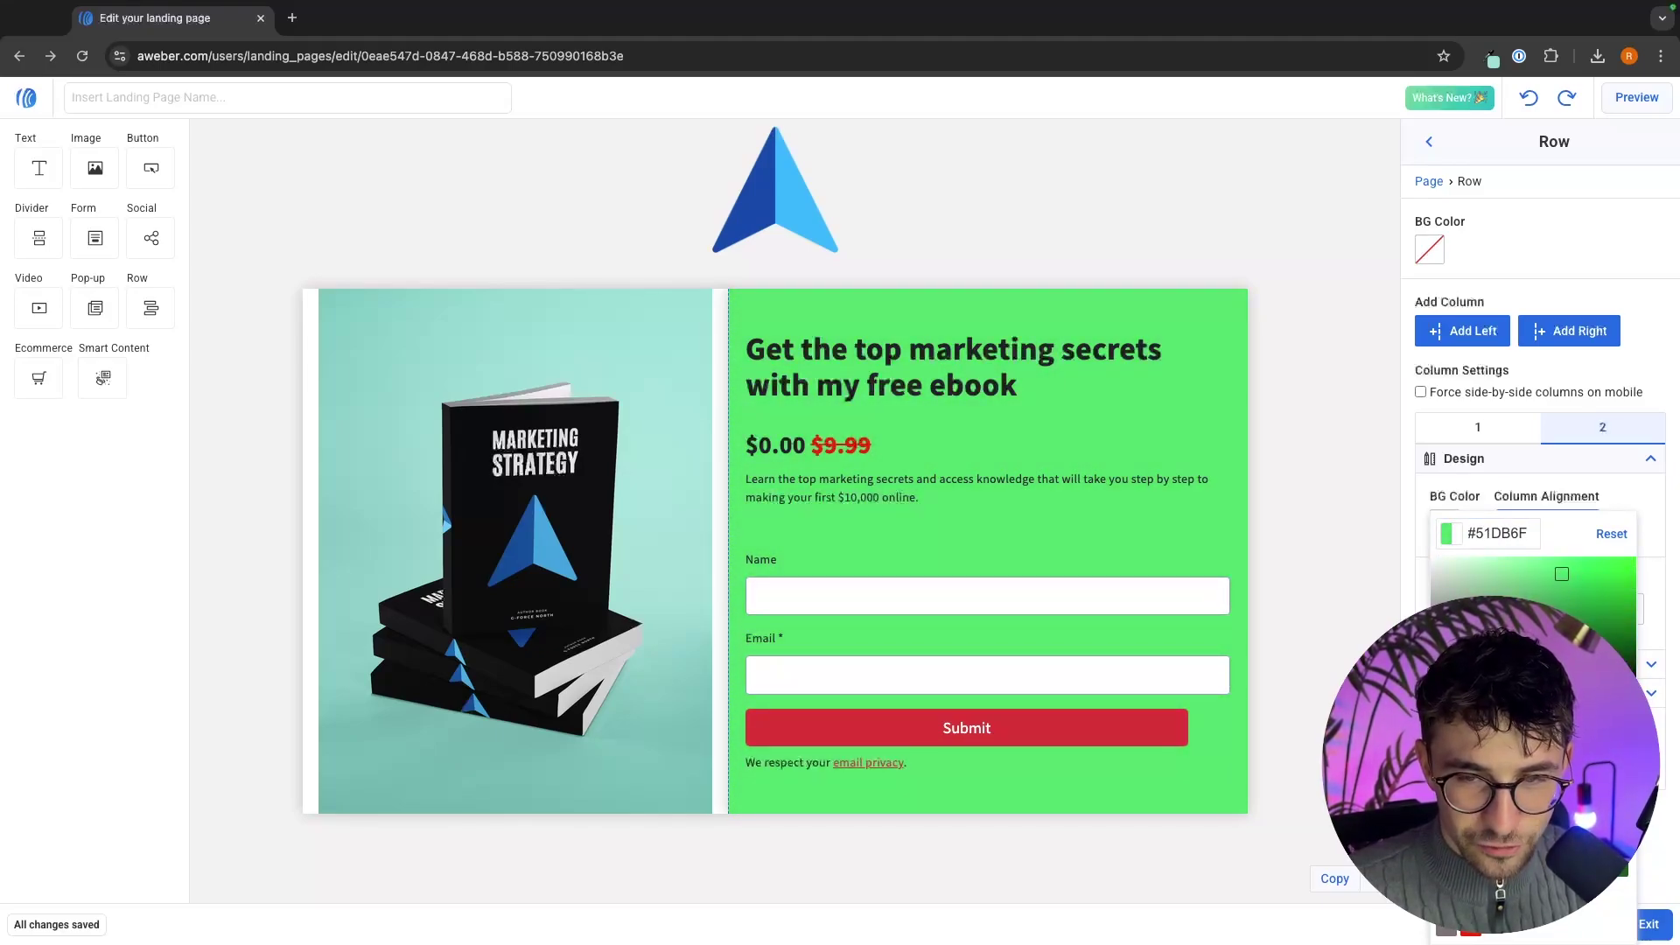
pyautogui.click(1309, 593)
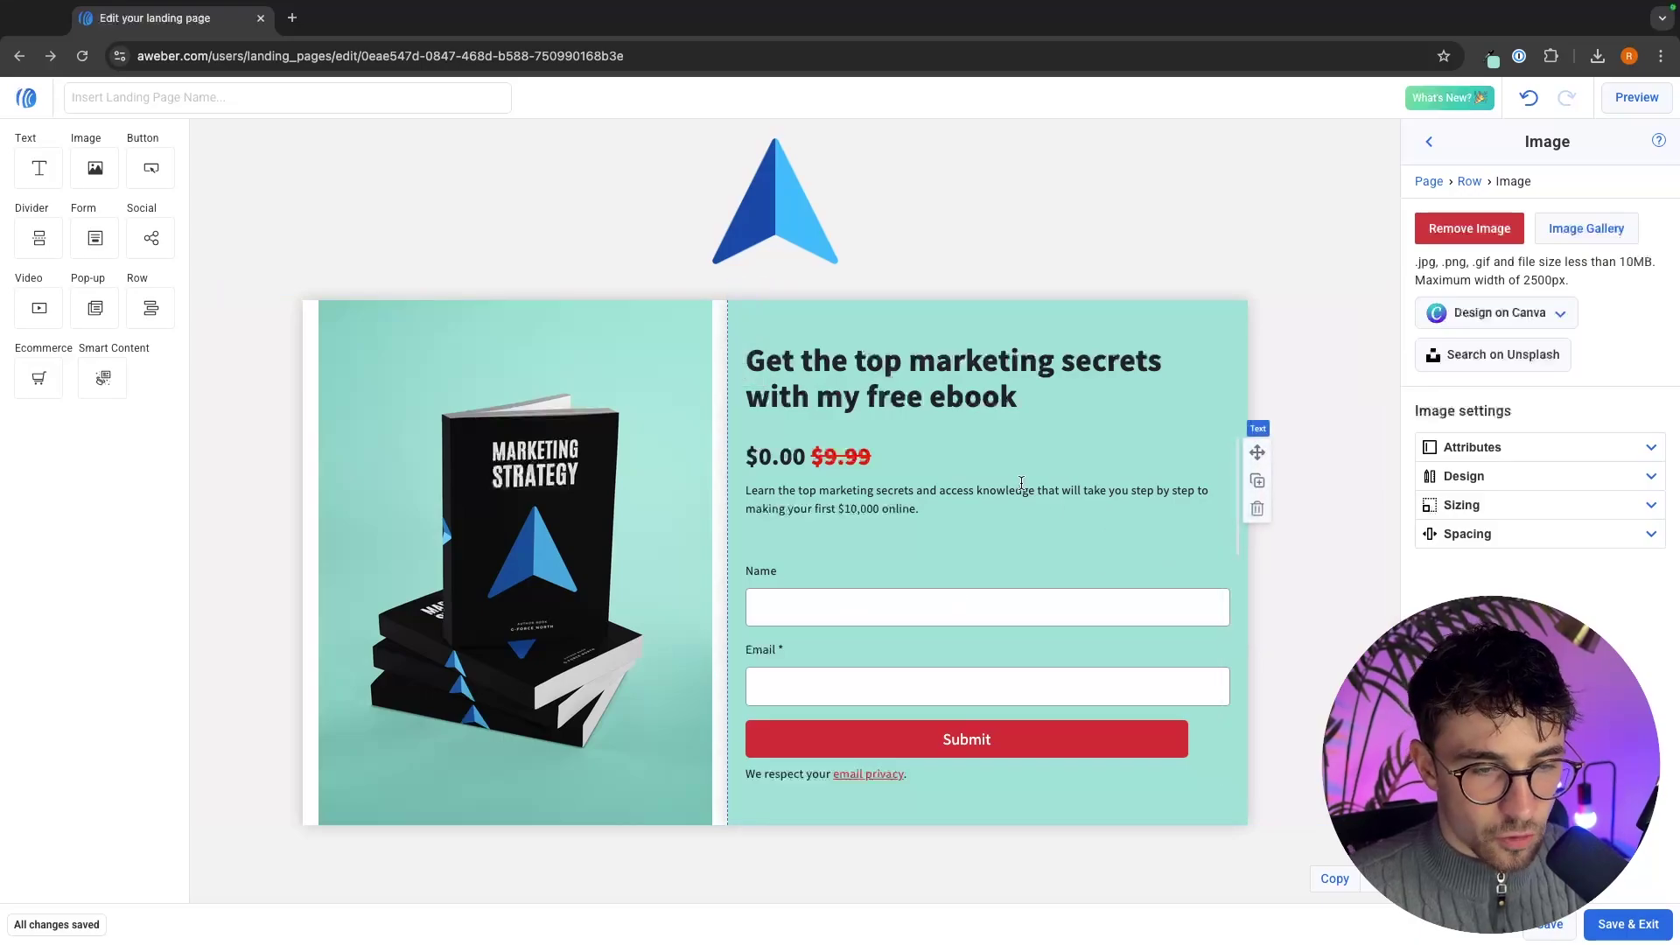
pyautogui.scroll(1, 1021, 483)
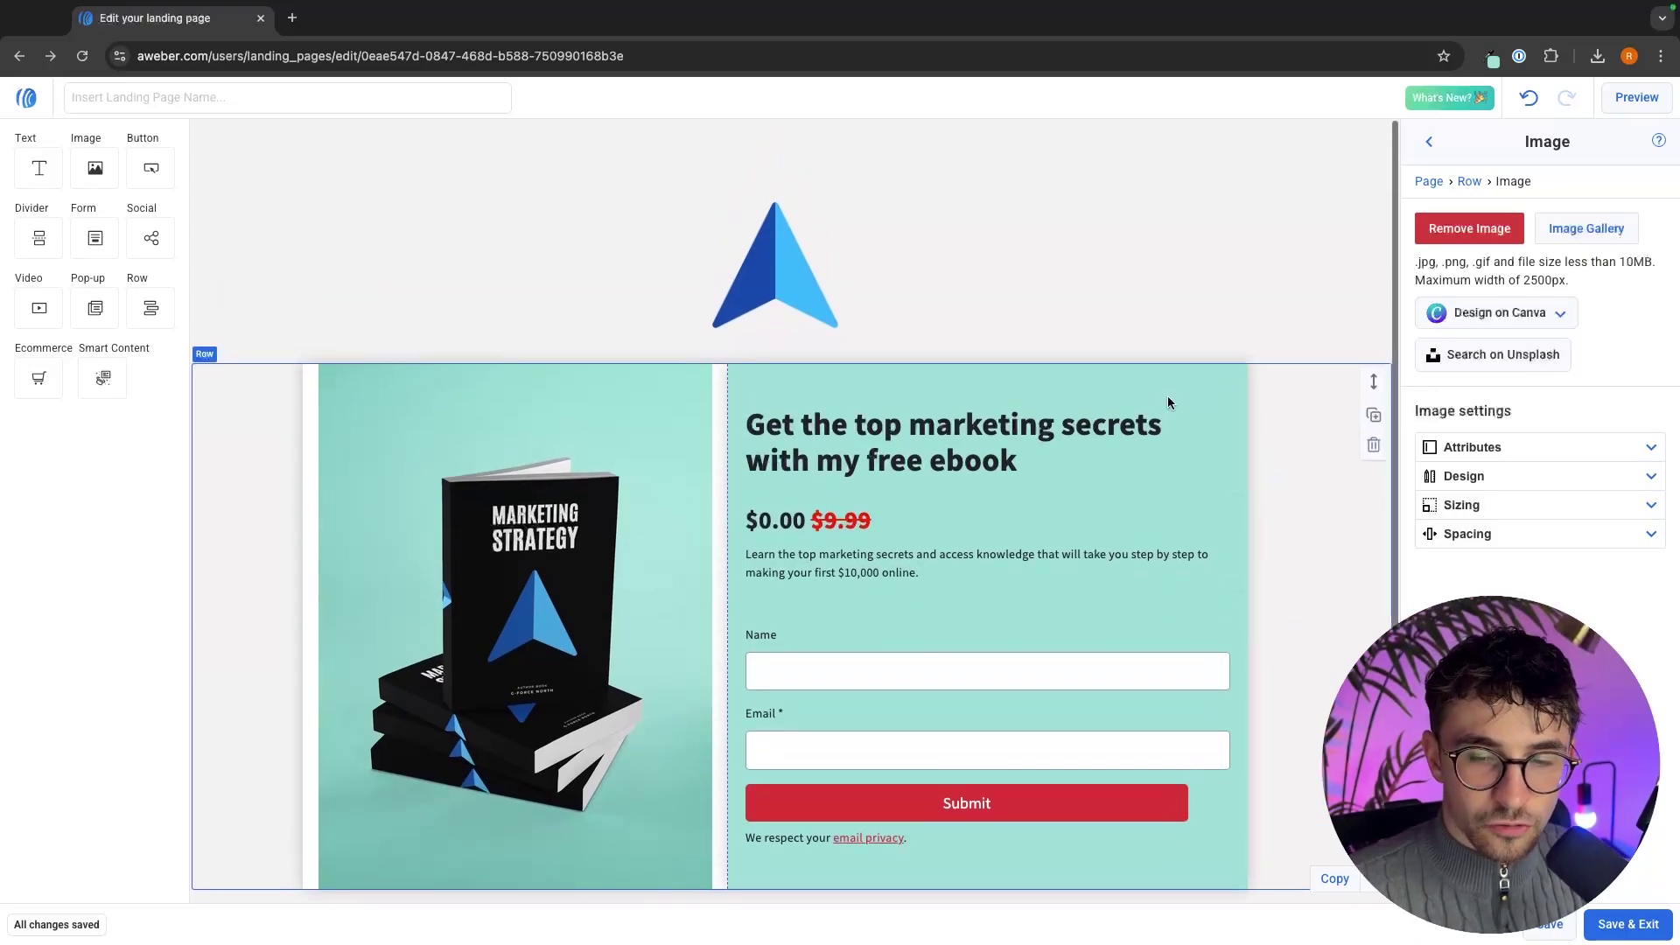
pyautogui.scroll(-1, 678, 460)
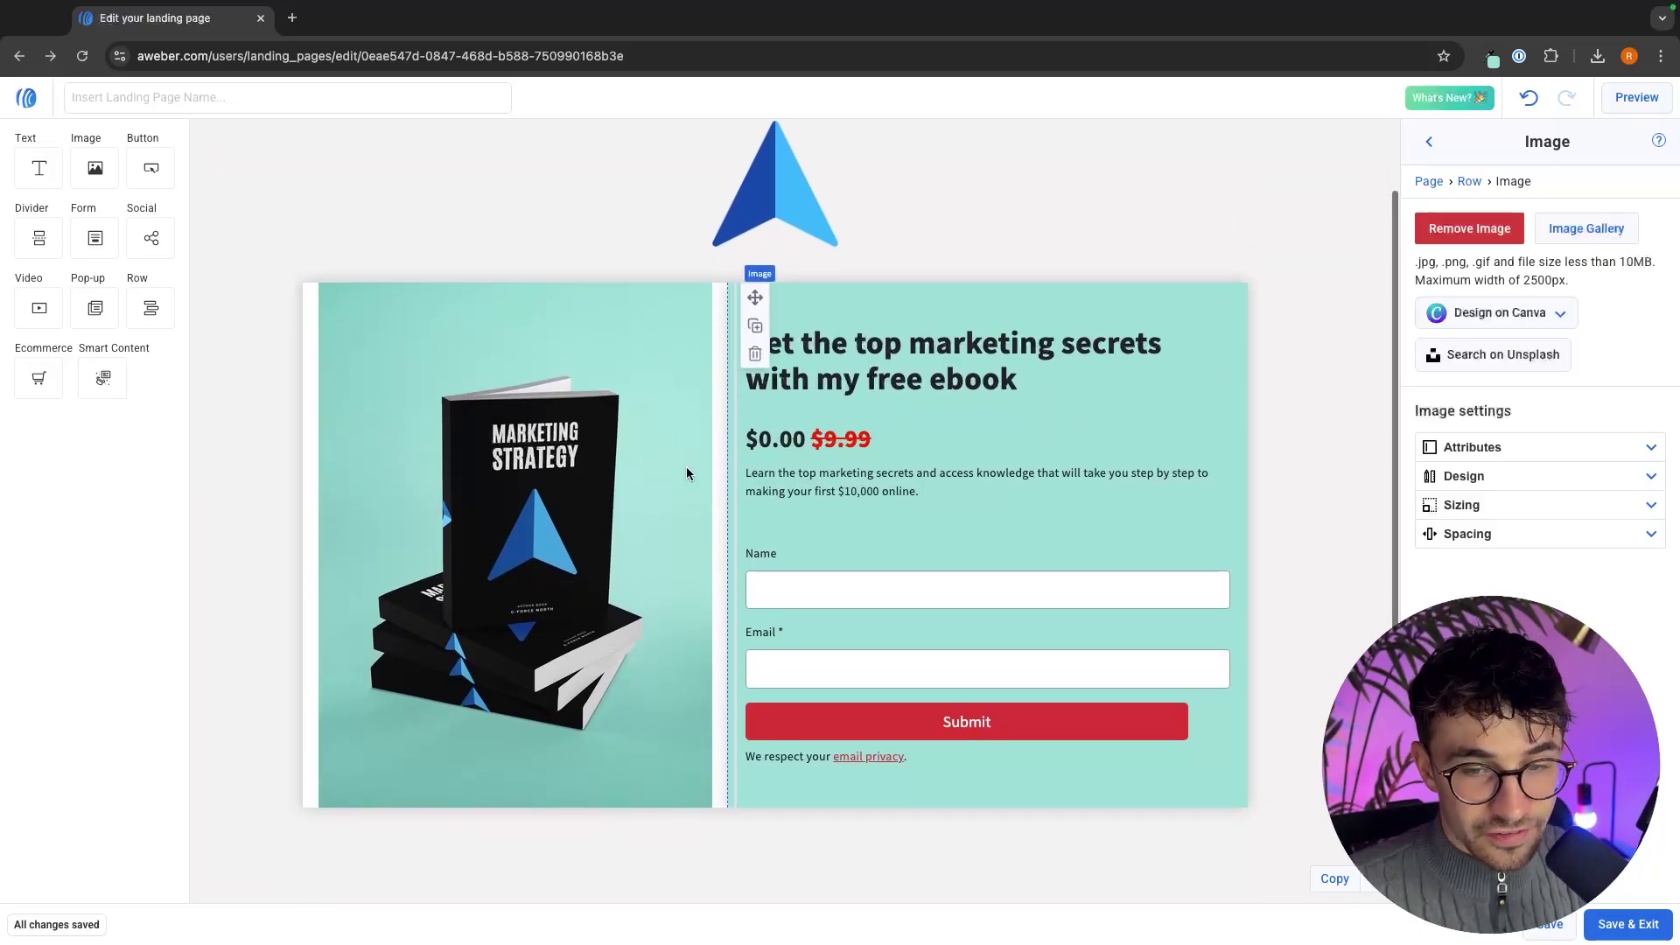
pyautogui.click(1666, 930)
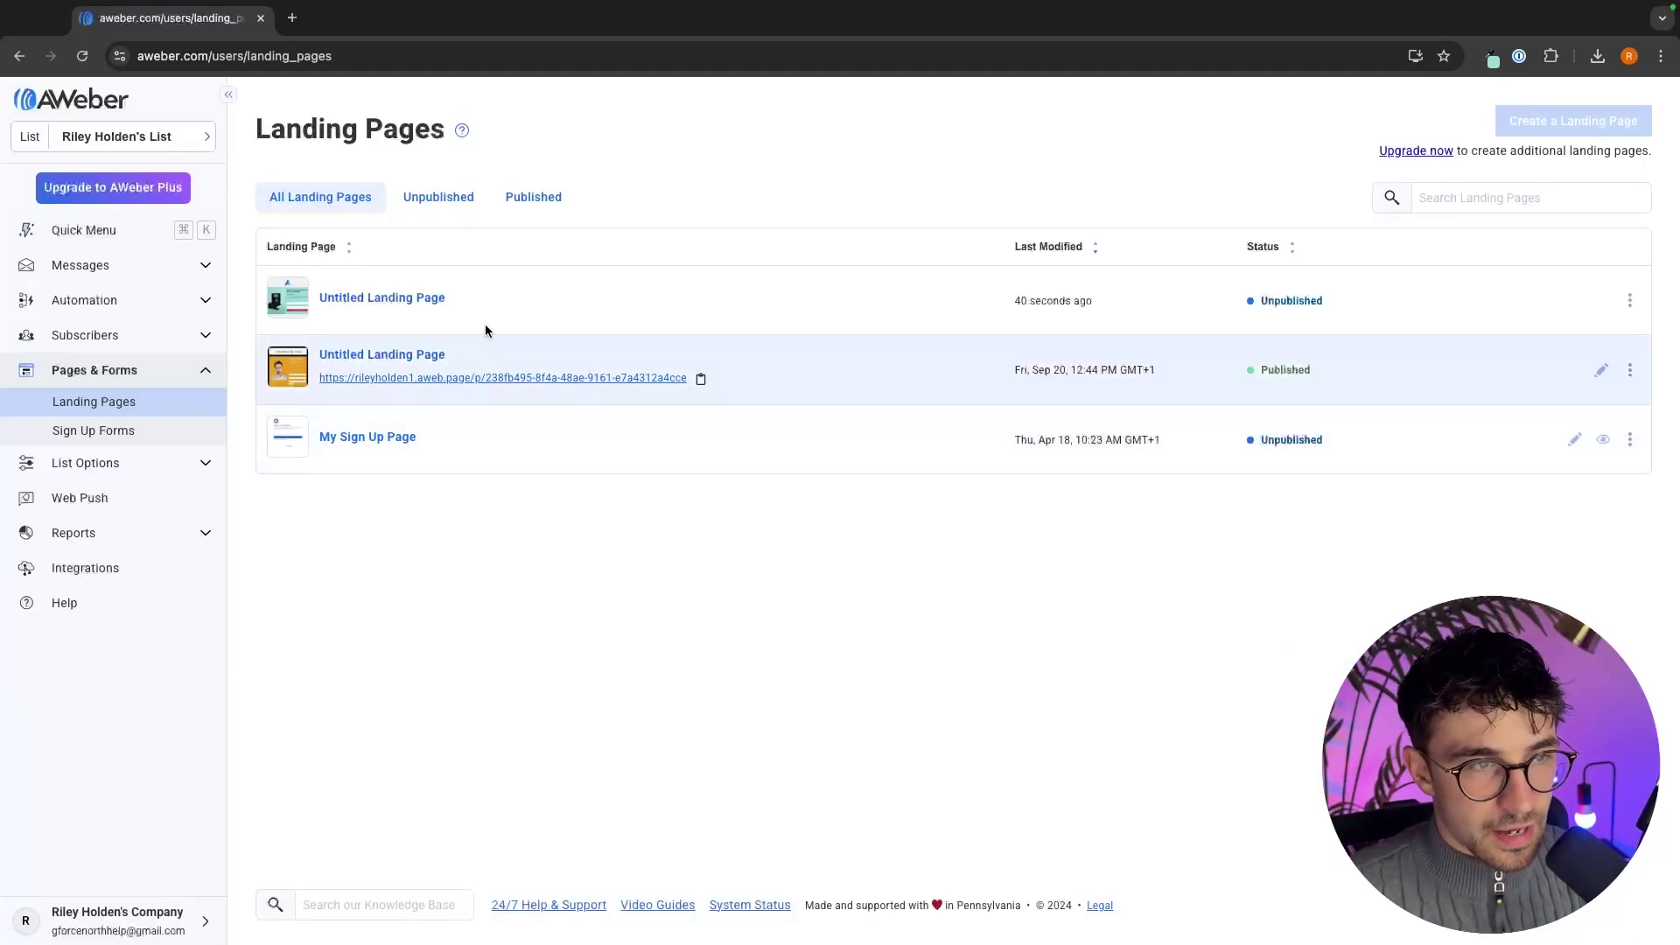
# Step: Rename the Untitled Landing Page to 'Ebook Landing Page' and save and exit
pyautogui.moveTo(314, 317)
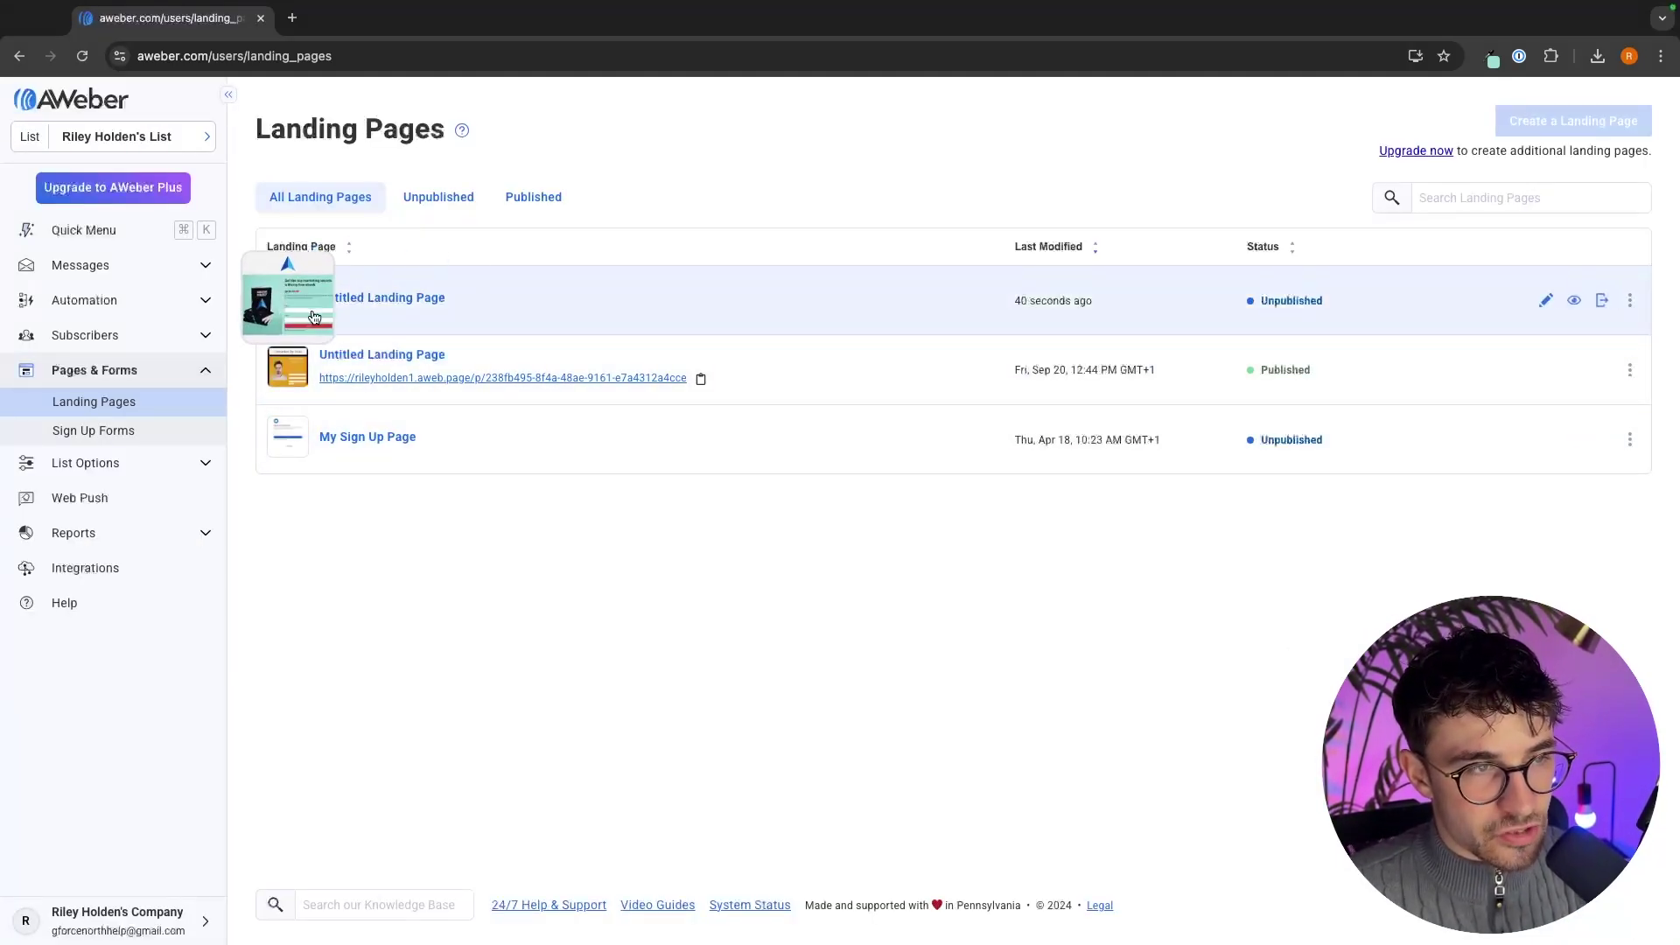
pyautogui.click(389, 299)
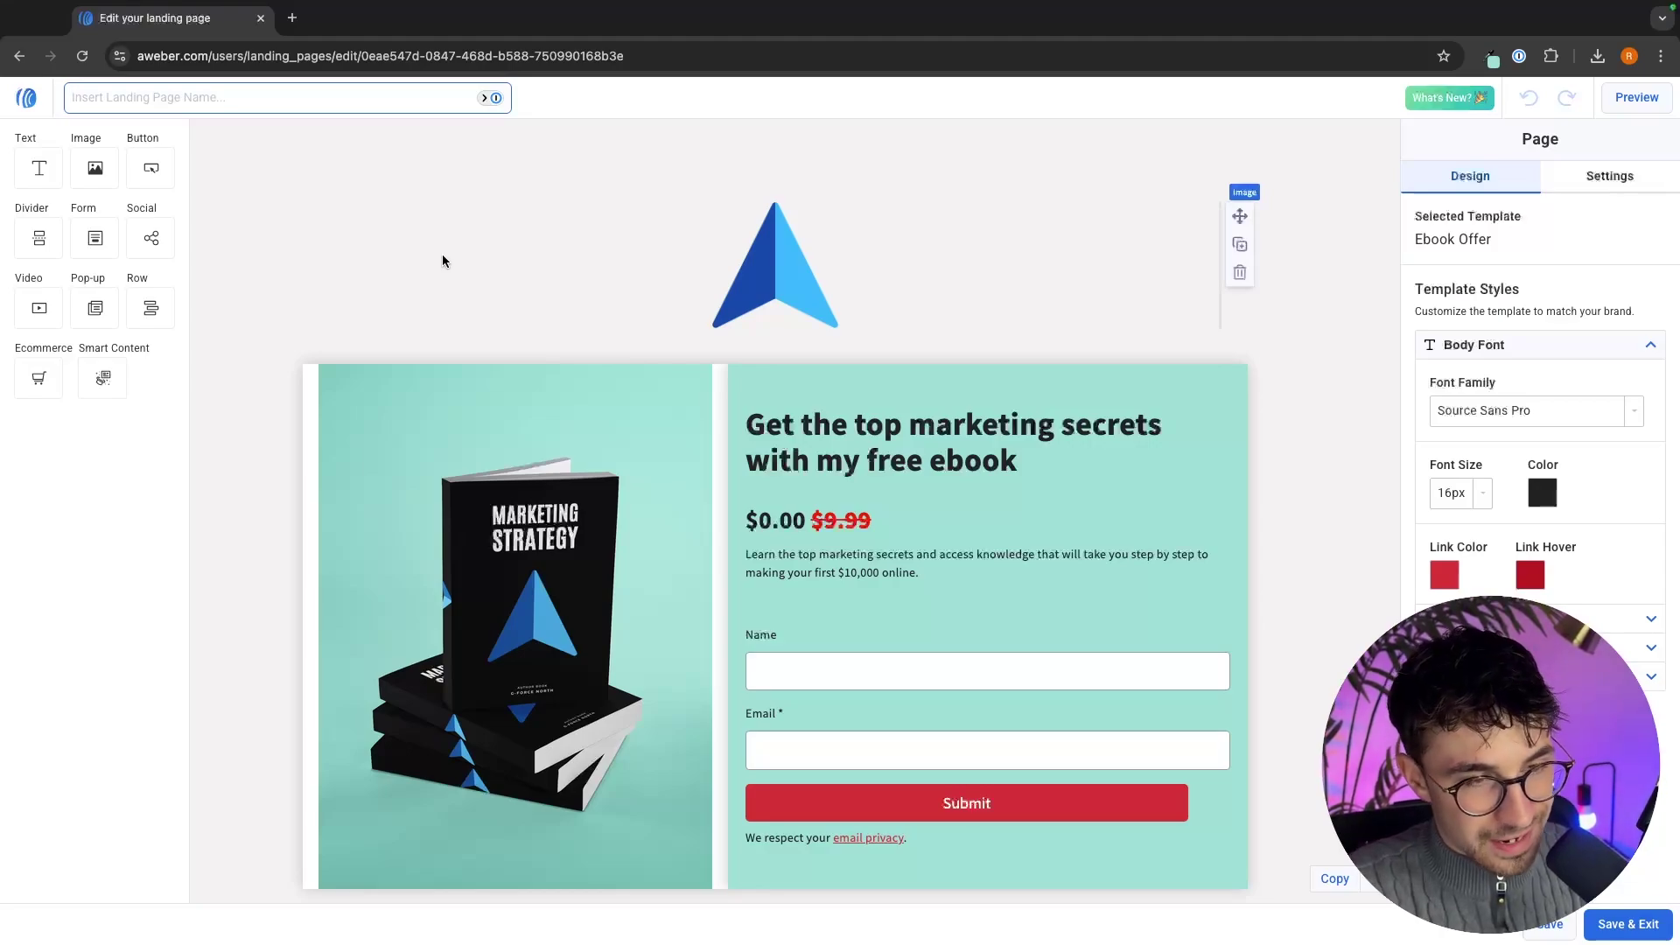
pyautogui.write('G-')
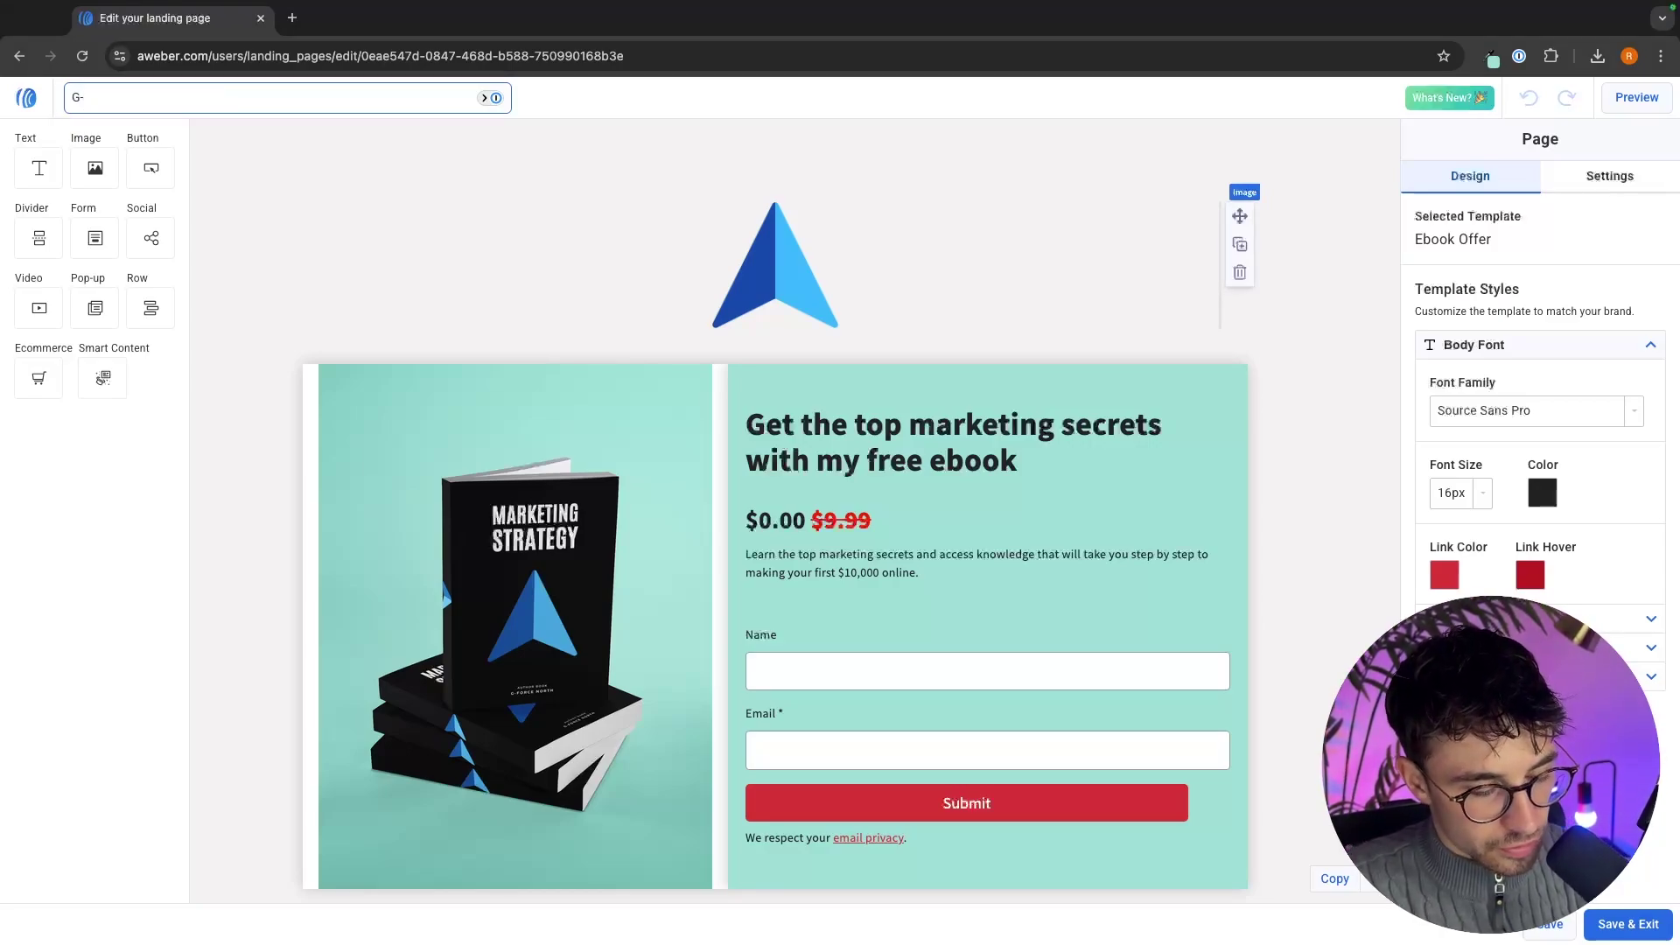
pyautogui.press('BackSpace')
pyautogui.press('BackSpace')
pyautogui.write('Ebook Landing Page')
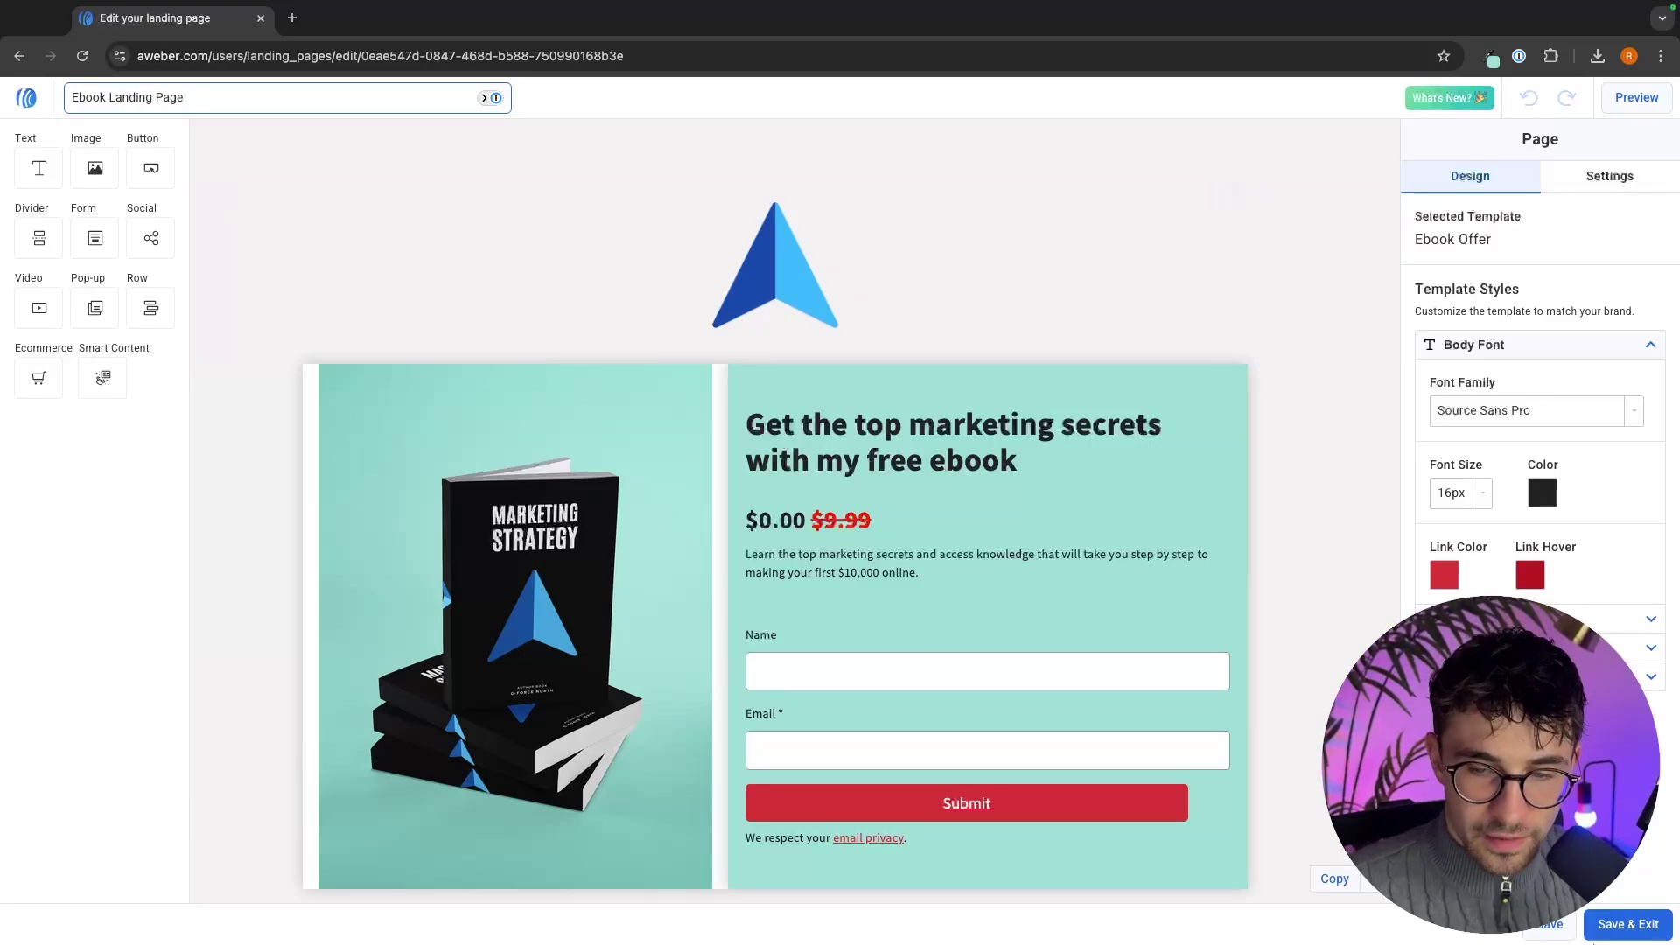
pyautogui.click(1627, 924)
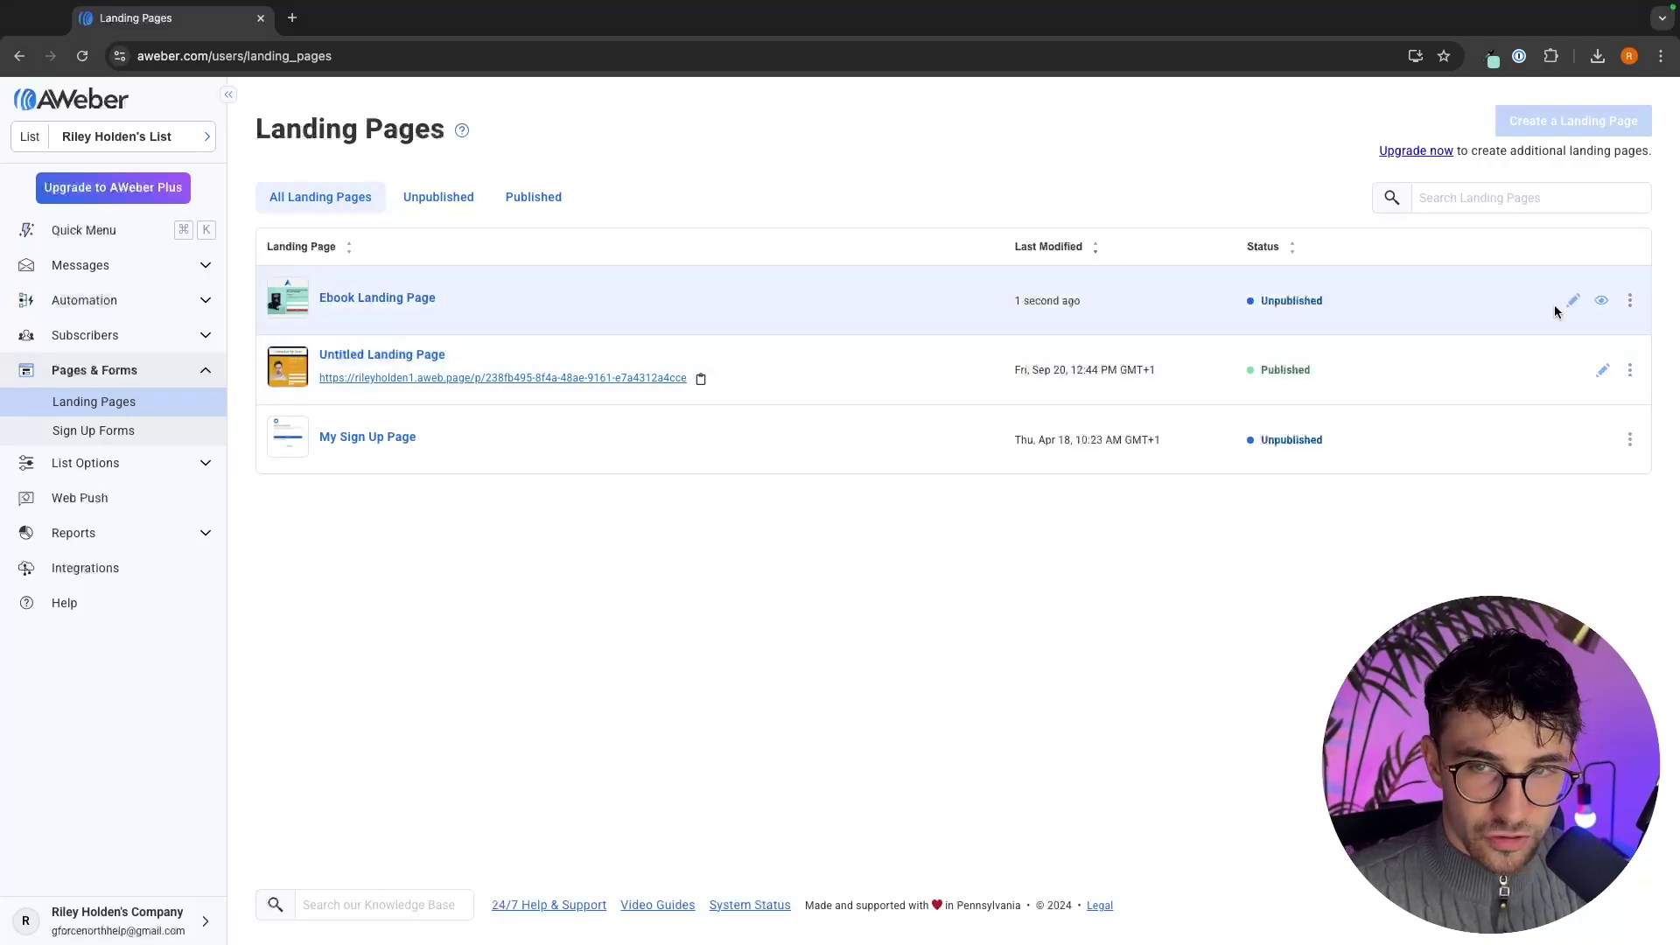
# Step: Publish the Ebook Landing Page and load its live URL in a new browser tab
pyautogui.click(1630, 302)
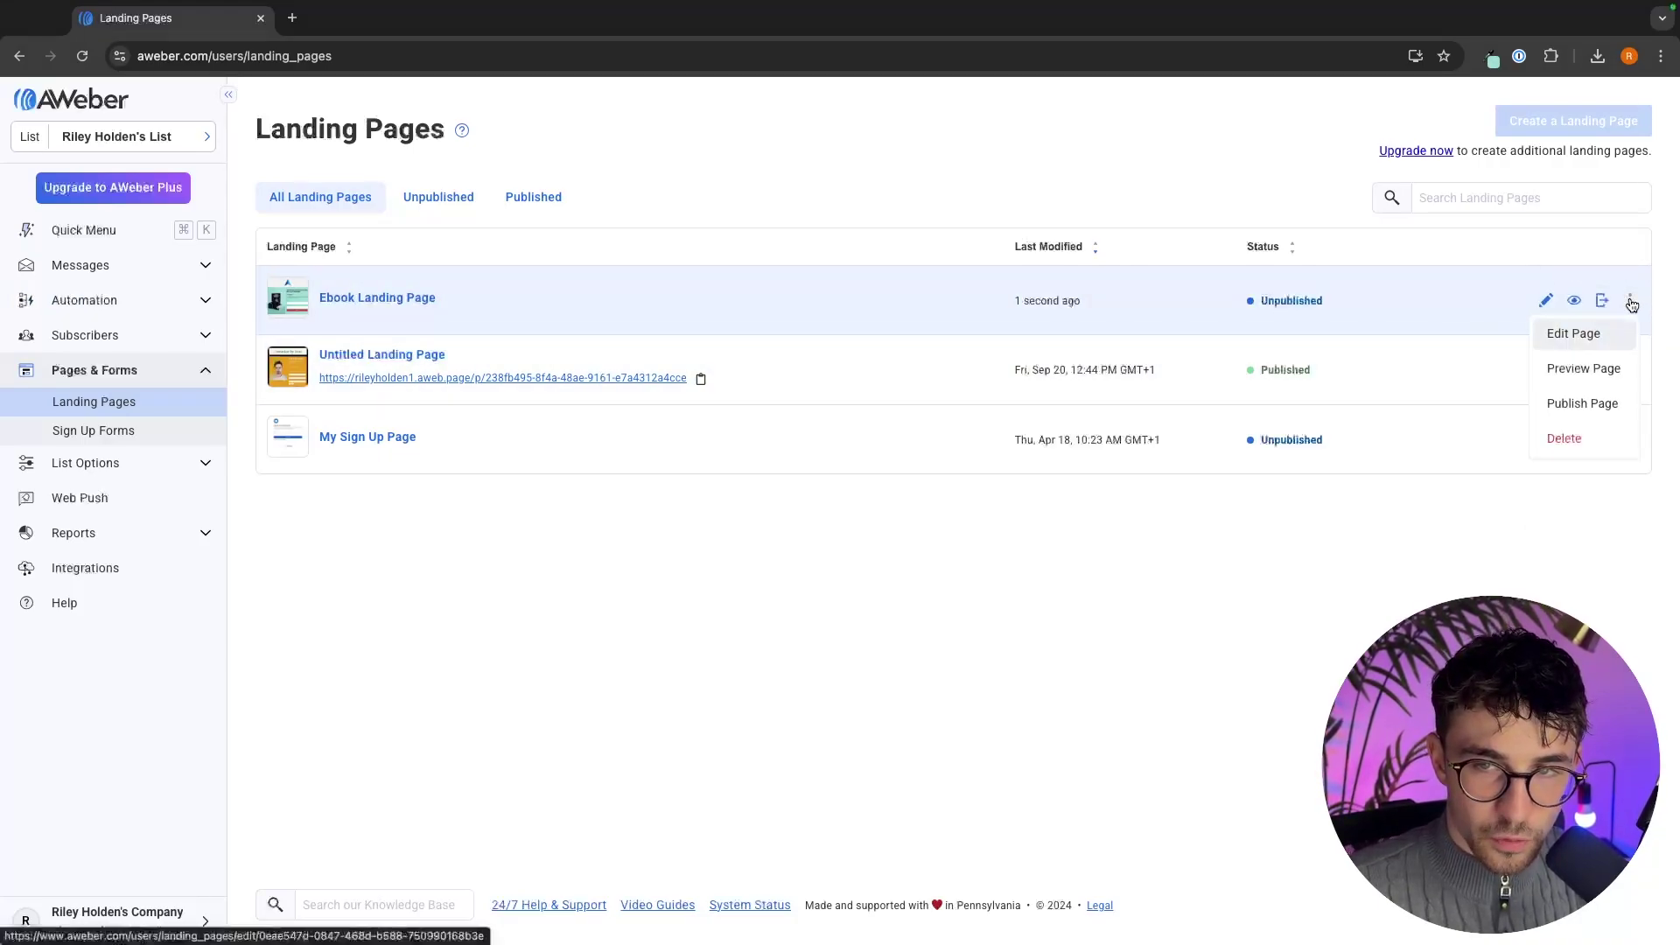
pyautogui.click(1595, 401)
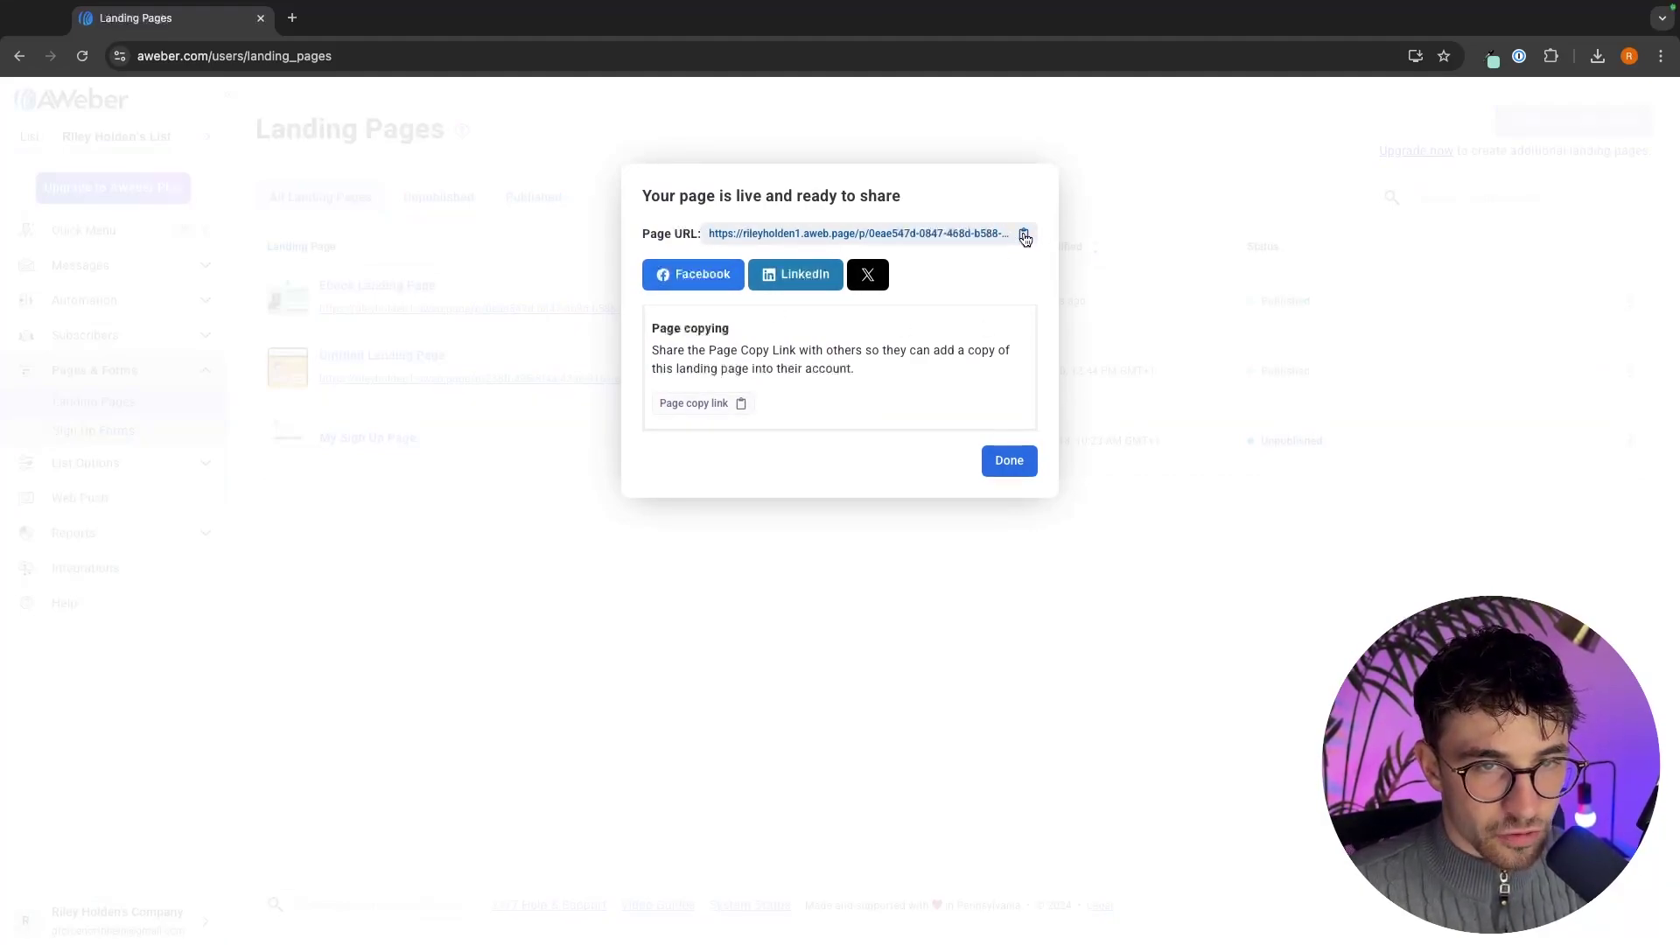
pyautogui.click(998, 234)
pyautogui.press('super+t')
pyautogui.press('super+v')
pyautogui.press('Return')
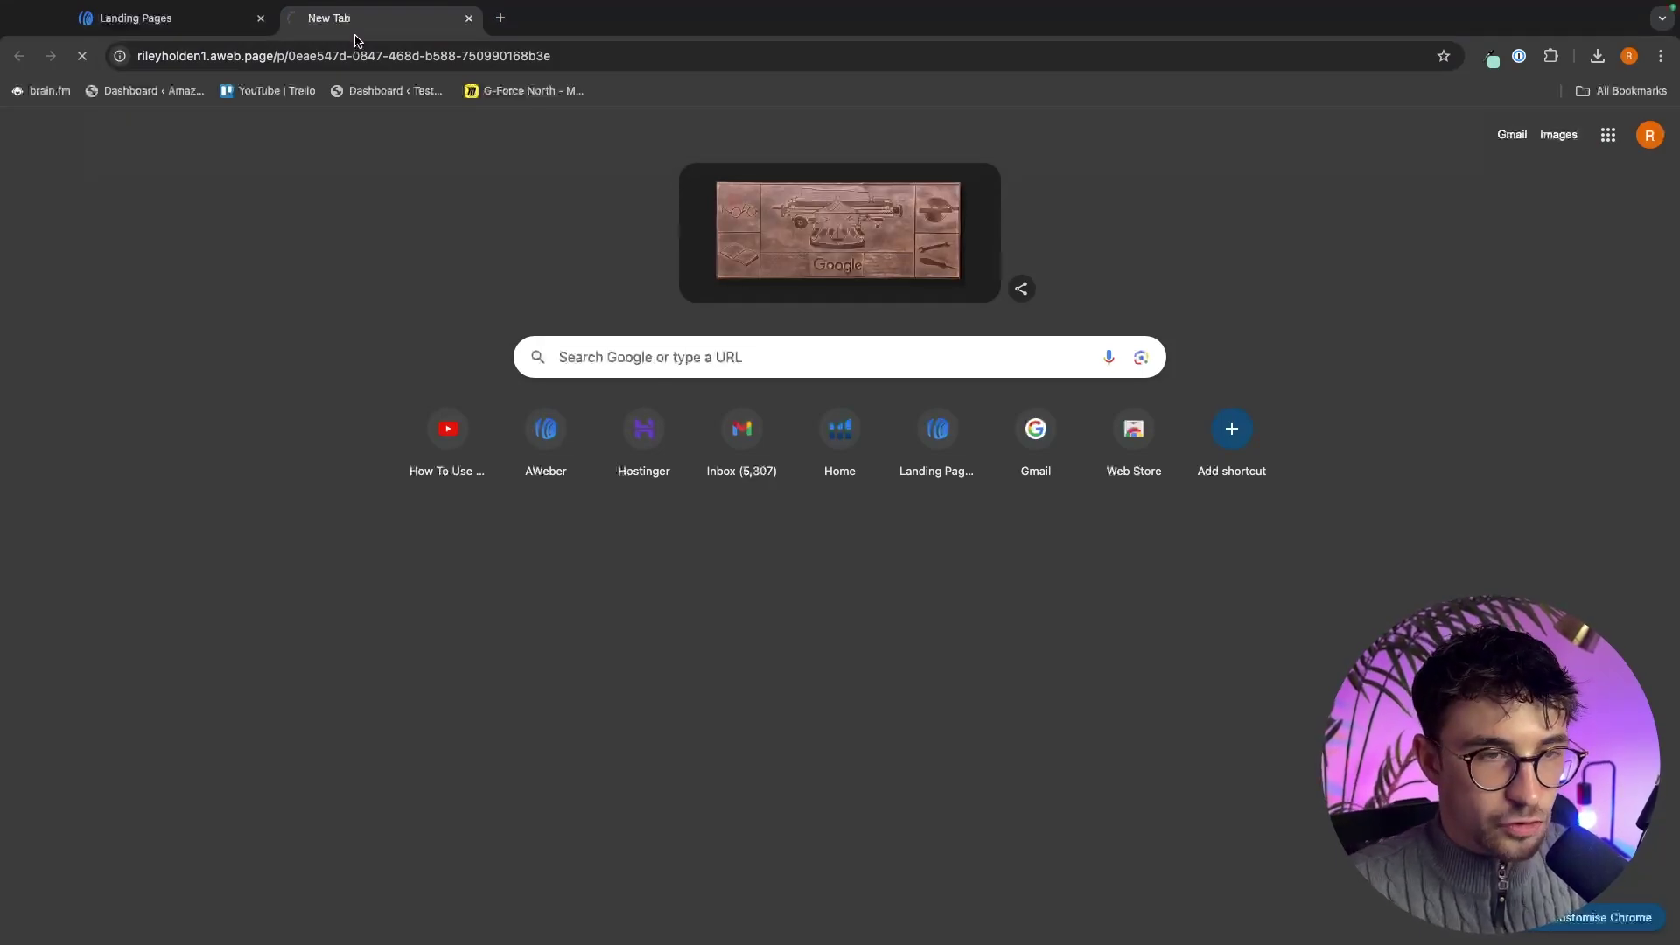